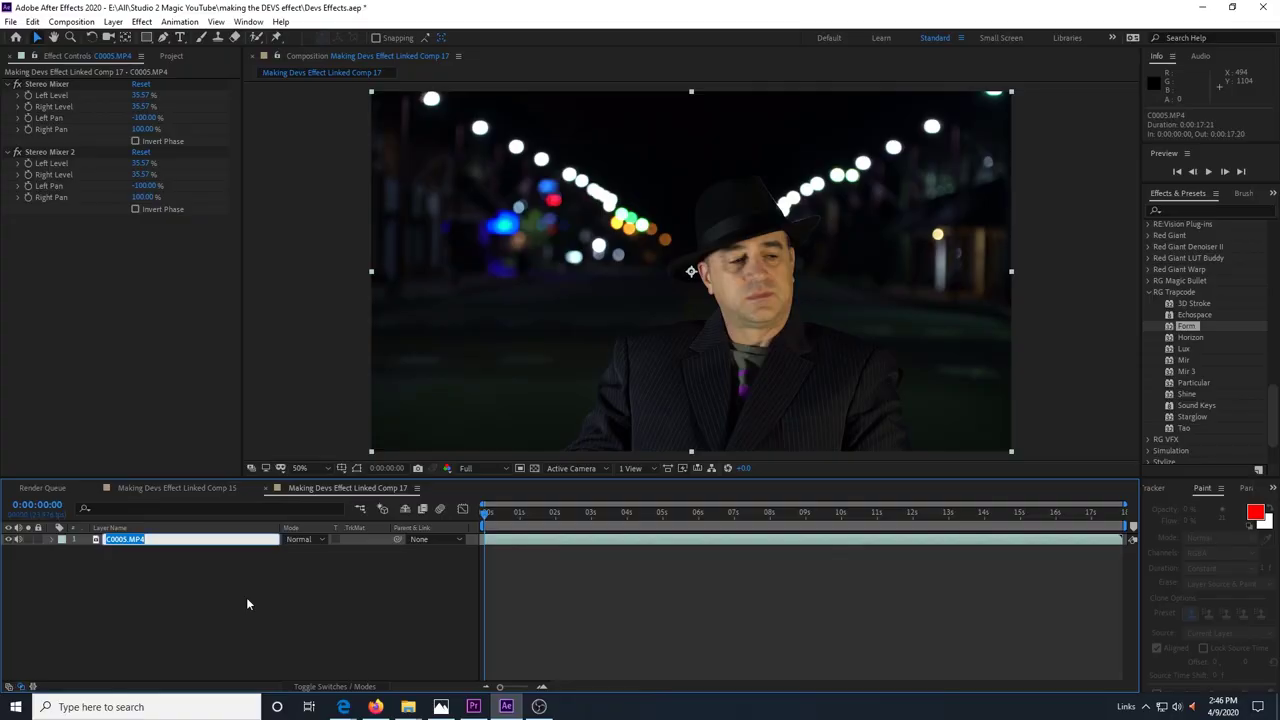
- Rename the layer 'Original Footage', duplicate it, and precompose the copy as 'Form Driver'
type("Original")
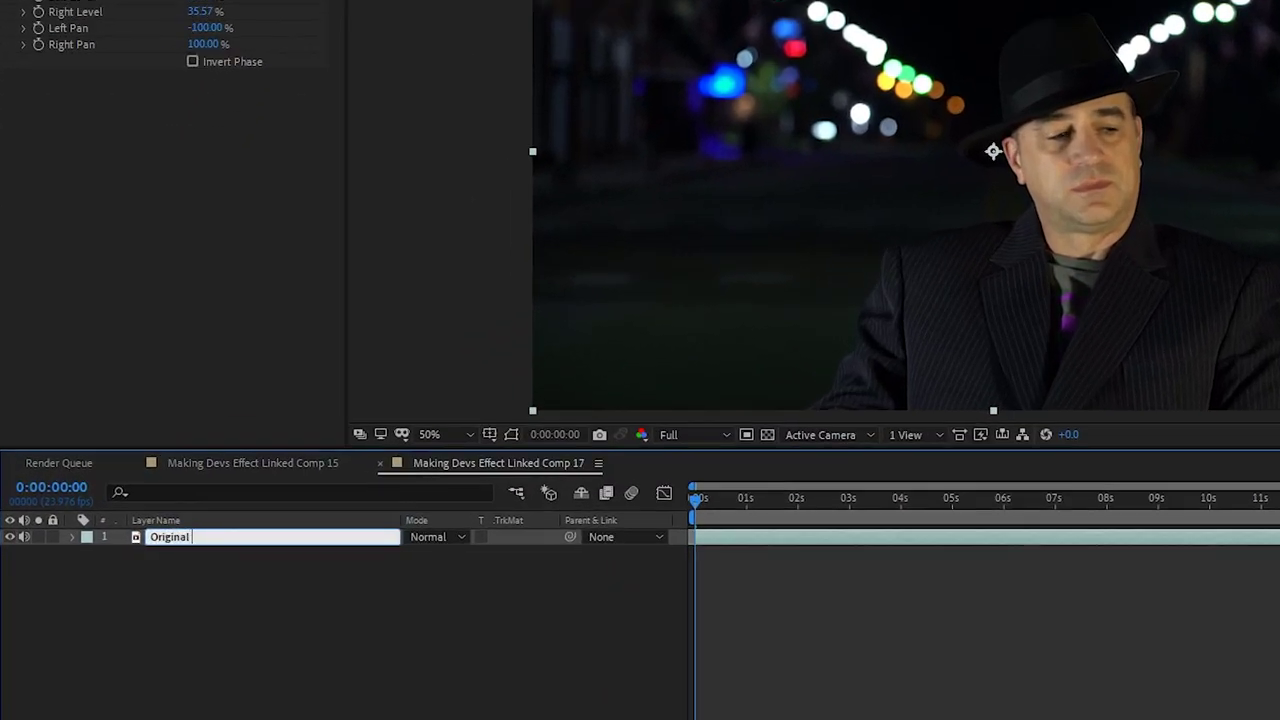
type(" Footage")
key("Return")
key("ctrl+d")
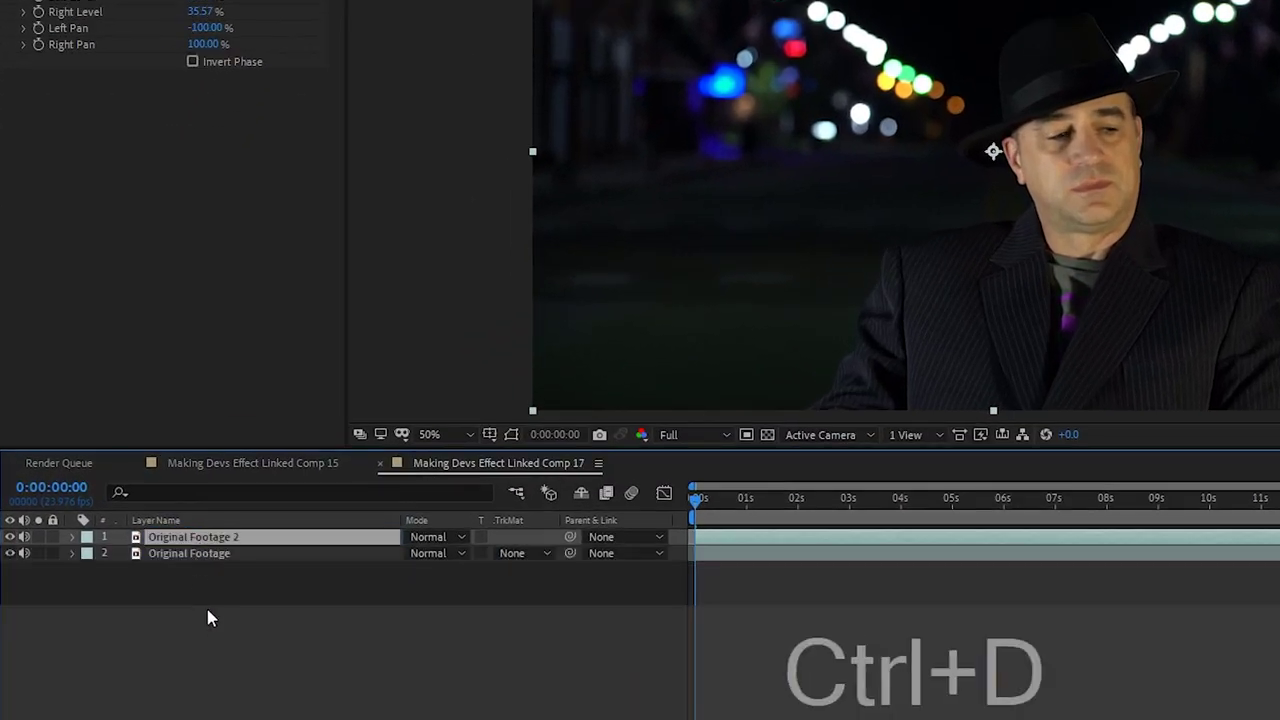
right_click(195, 540)
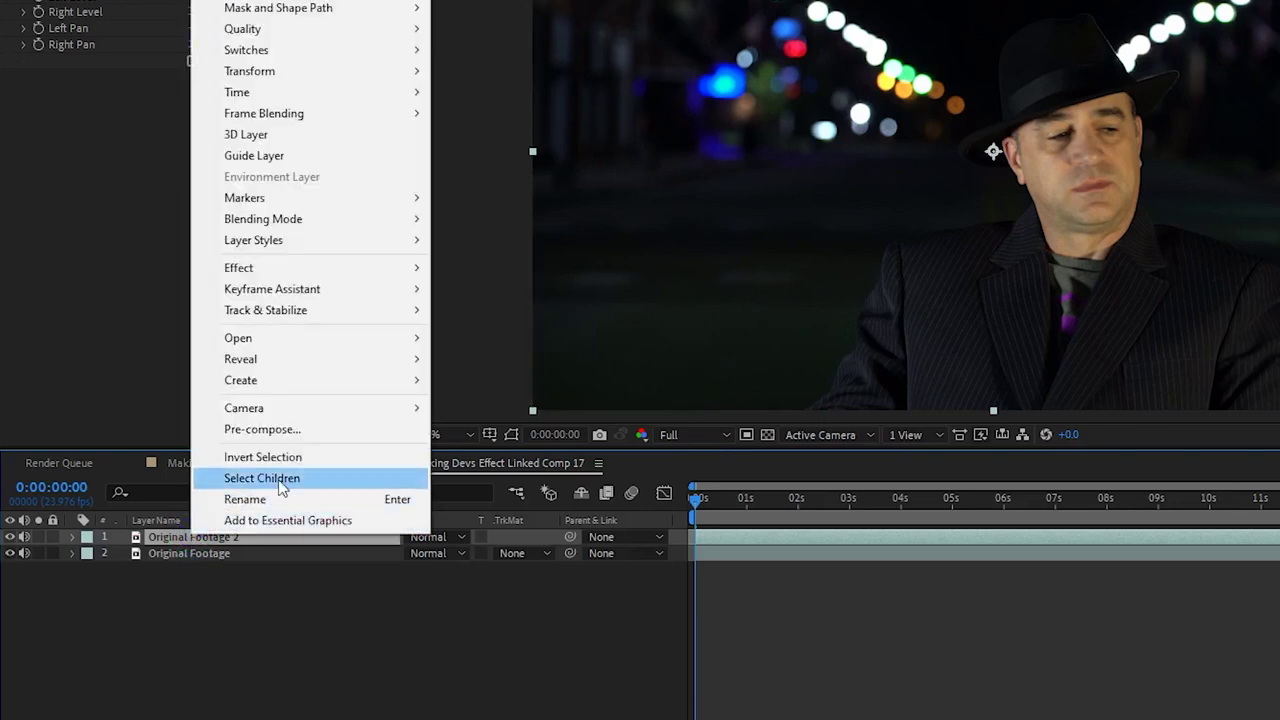
left_click(306, 431)
key("Return")
key("Return")
type("Form ")
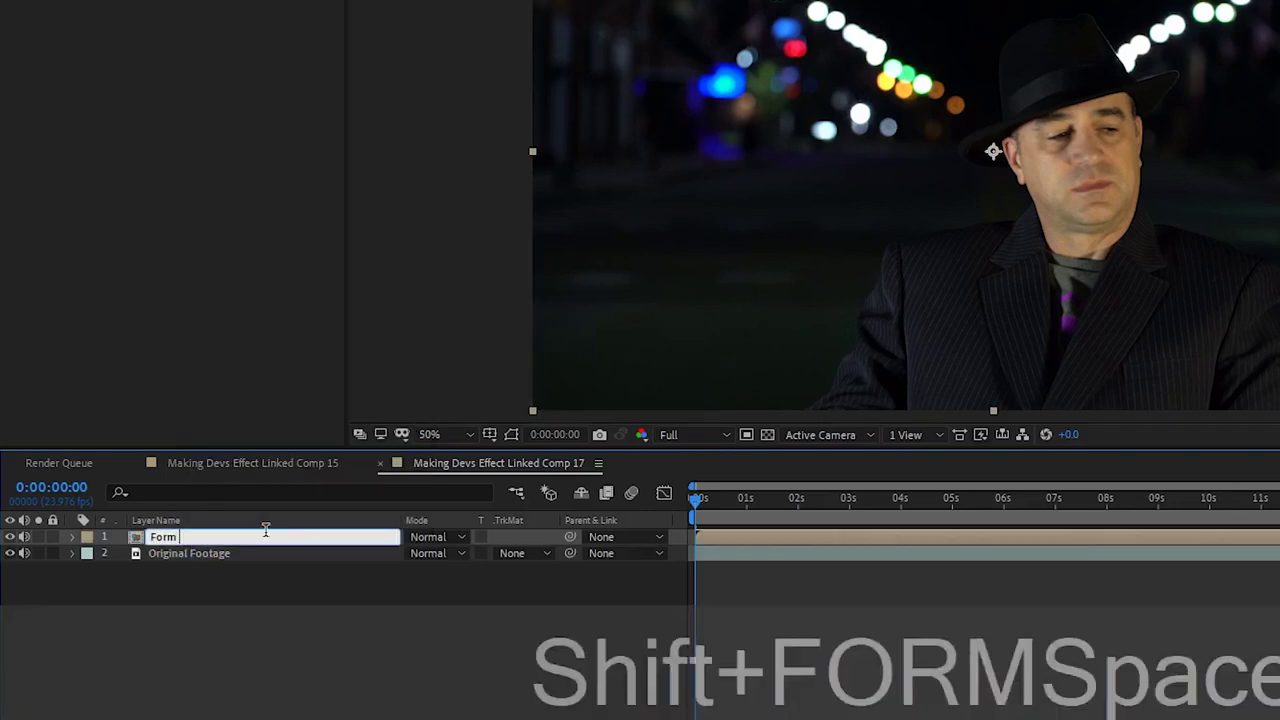
type("Driver")
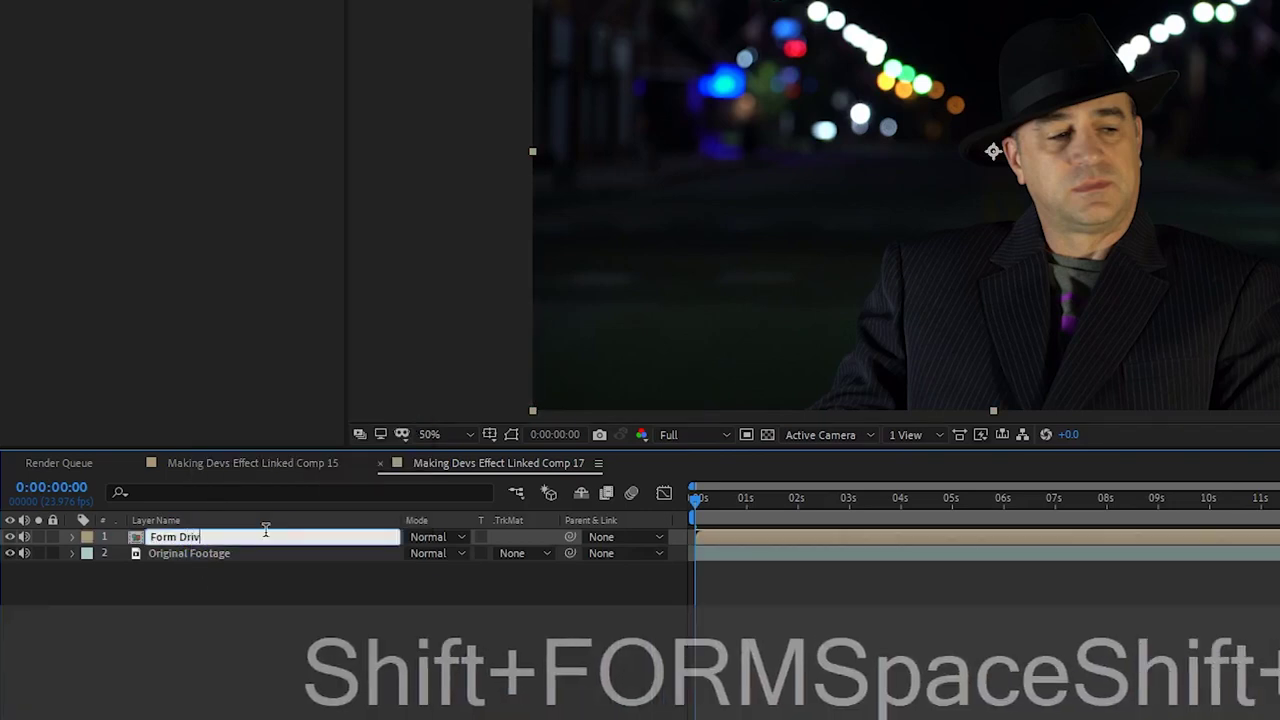
key("Return")
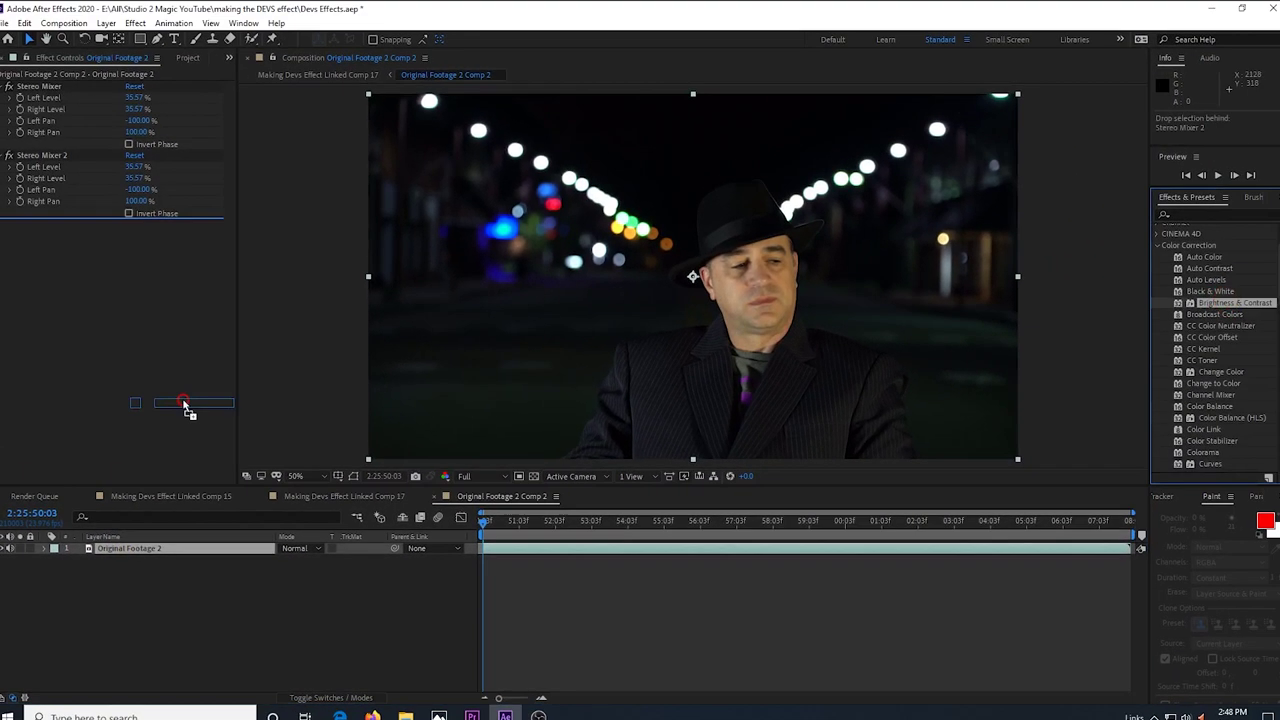
- Give Form Driver Brightness & Contrast at 102/90, then hide it in Comp 17
left_click_drag(197, 381, 175, 375)
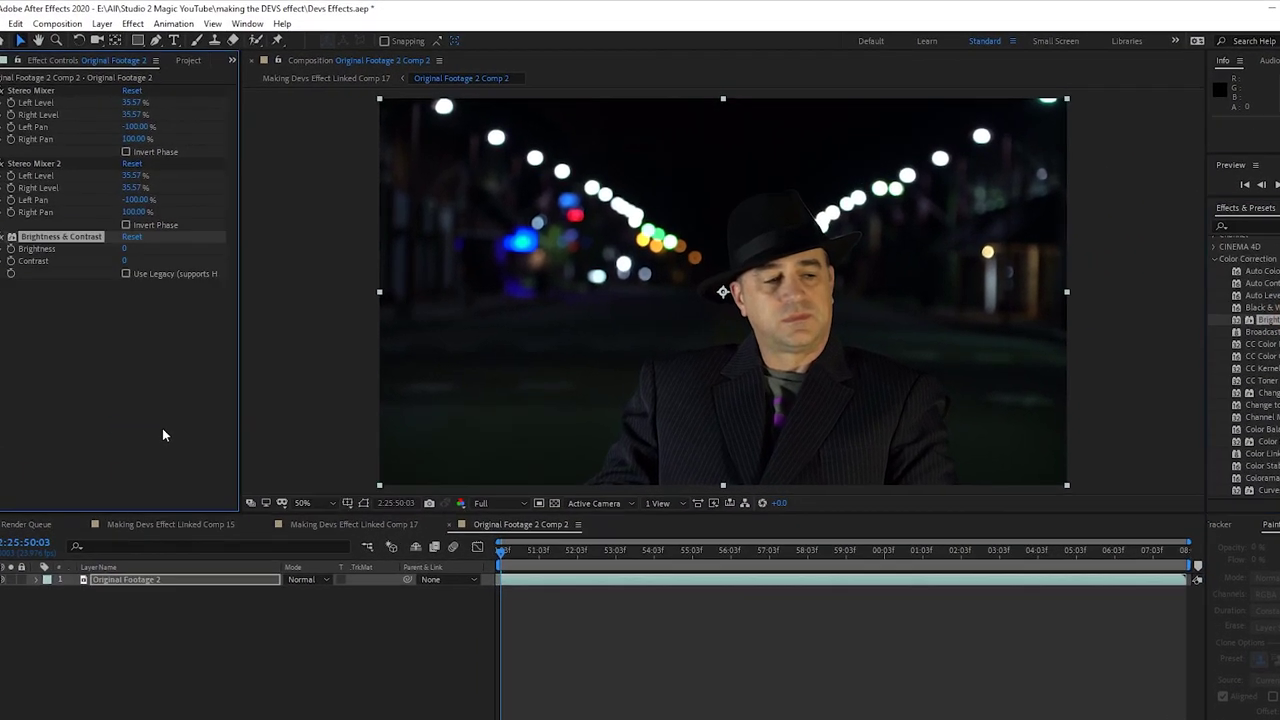
left_click_drag(138, 265, 249, 298)
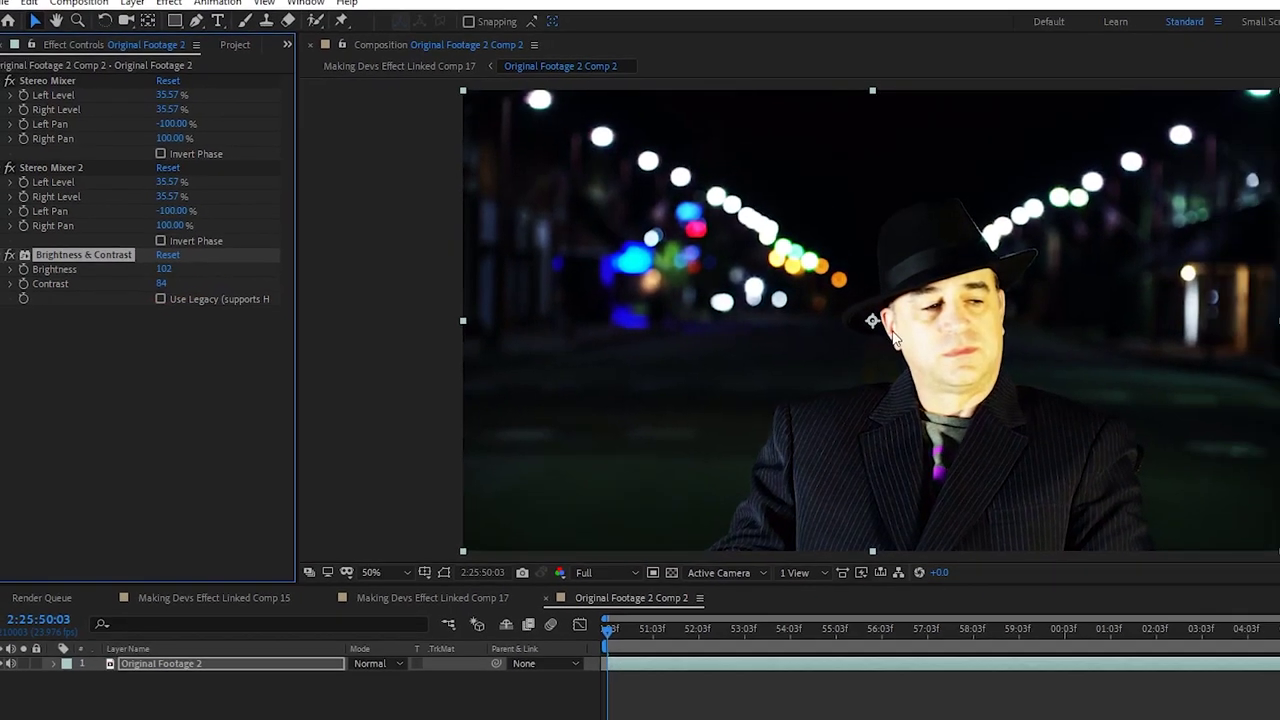
left_click(463, 637)
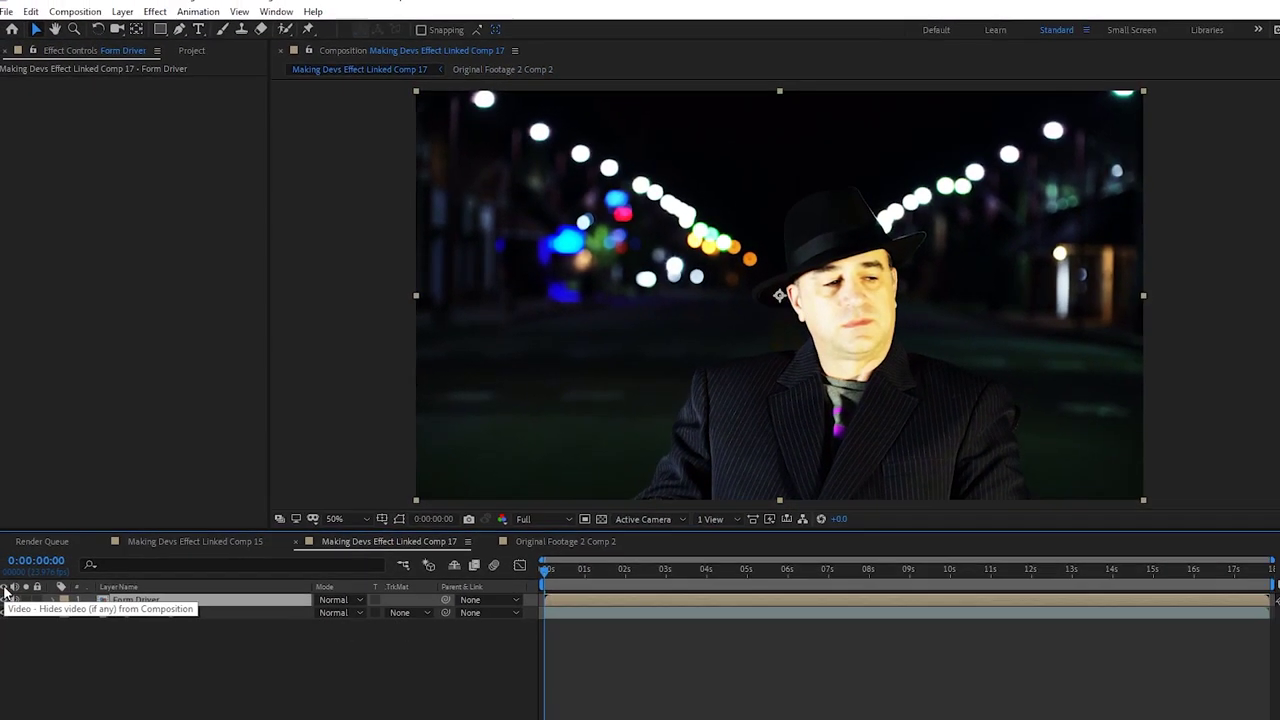
left_click(9, 540)
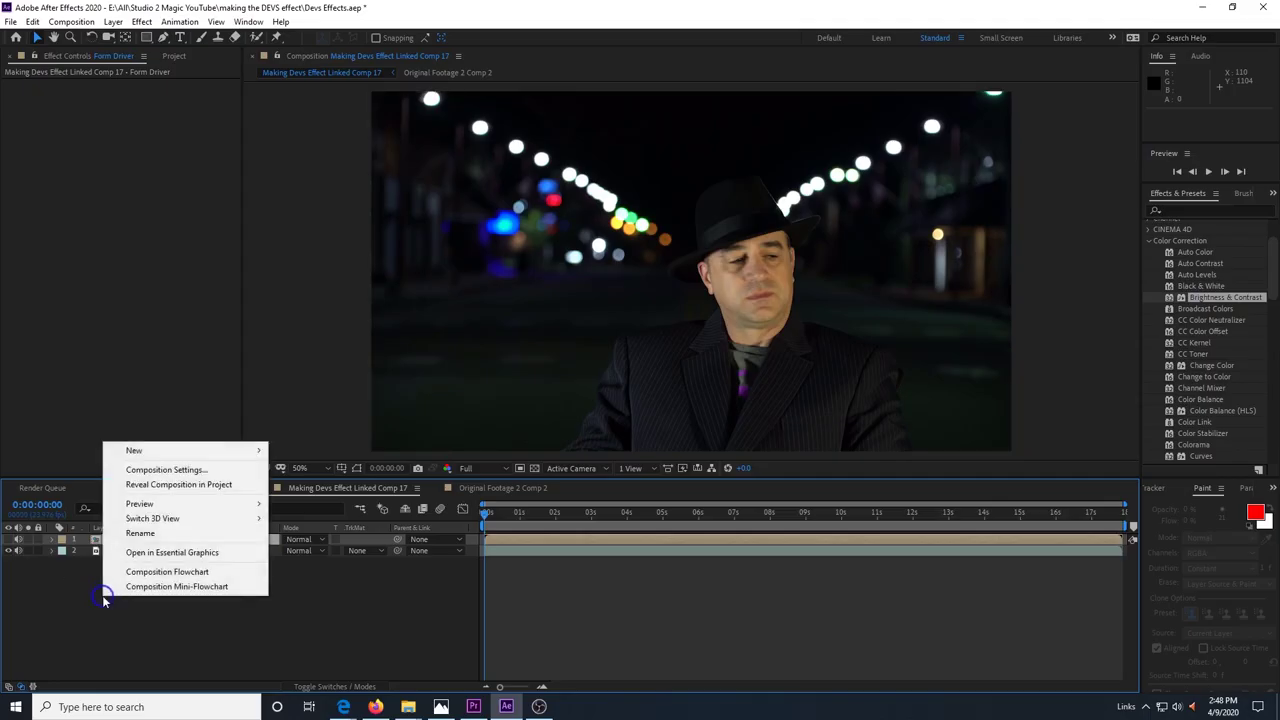
- Create a 'Form Particles' solid and apply Trapcode Form to it
left_click(171, 451)
left_click(325, 491)
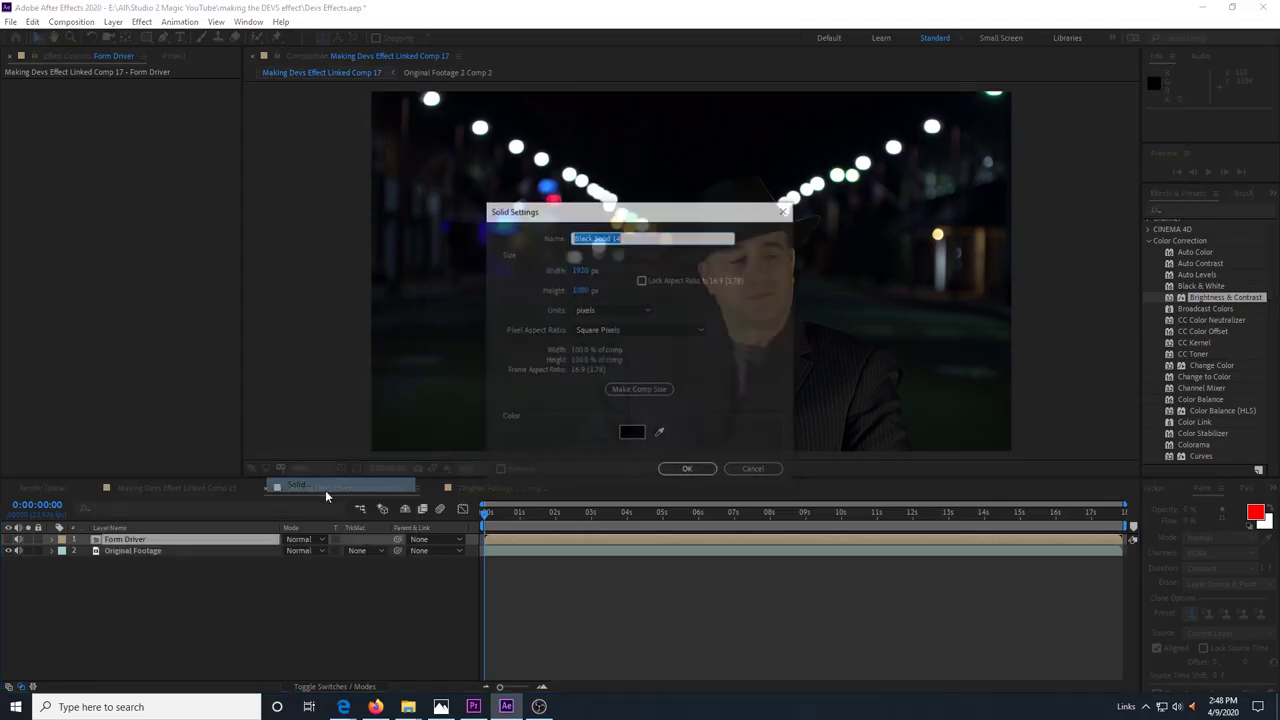
type("Form Particles")
key("Return")
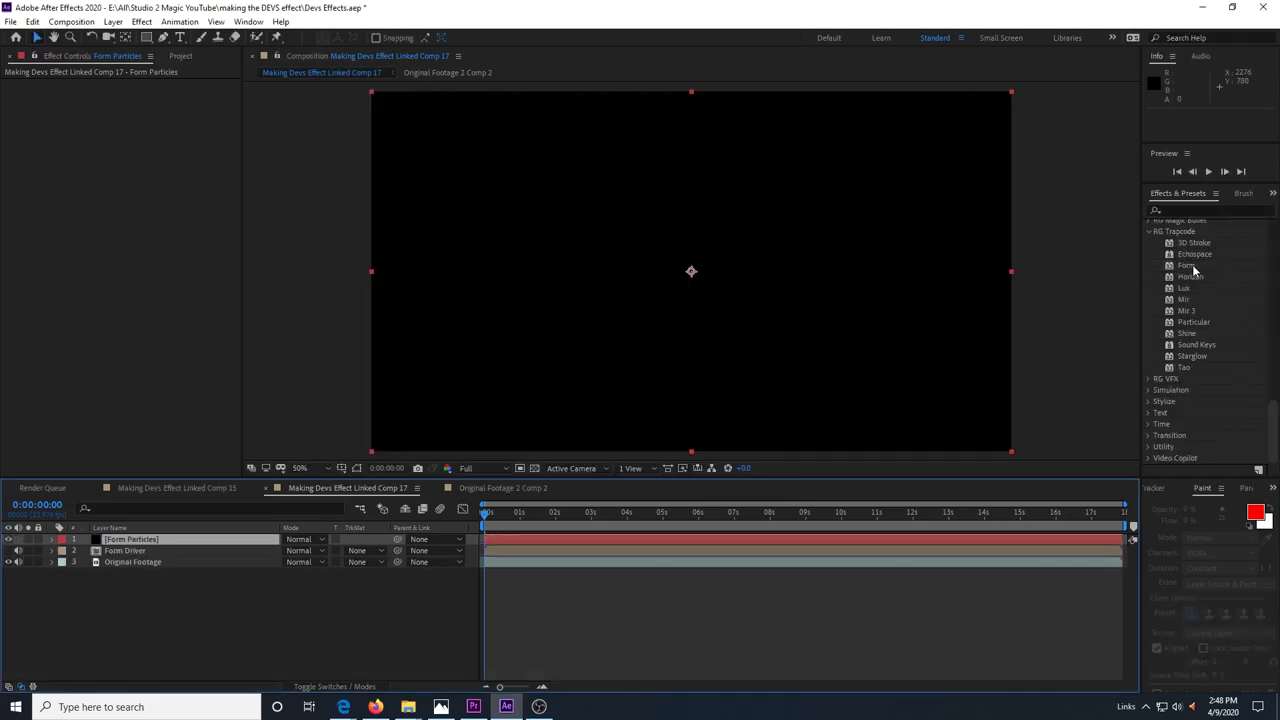
left_click_drag(1187, 265, 29, 172)
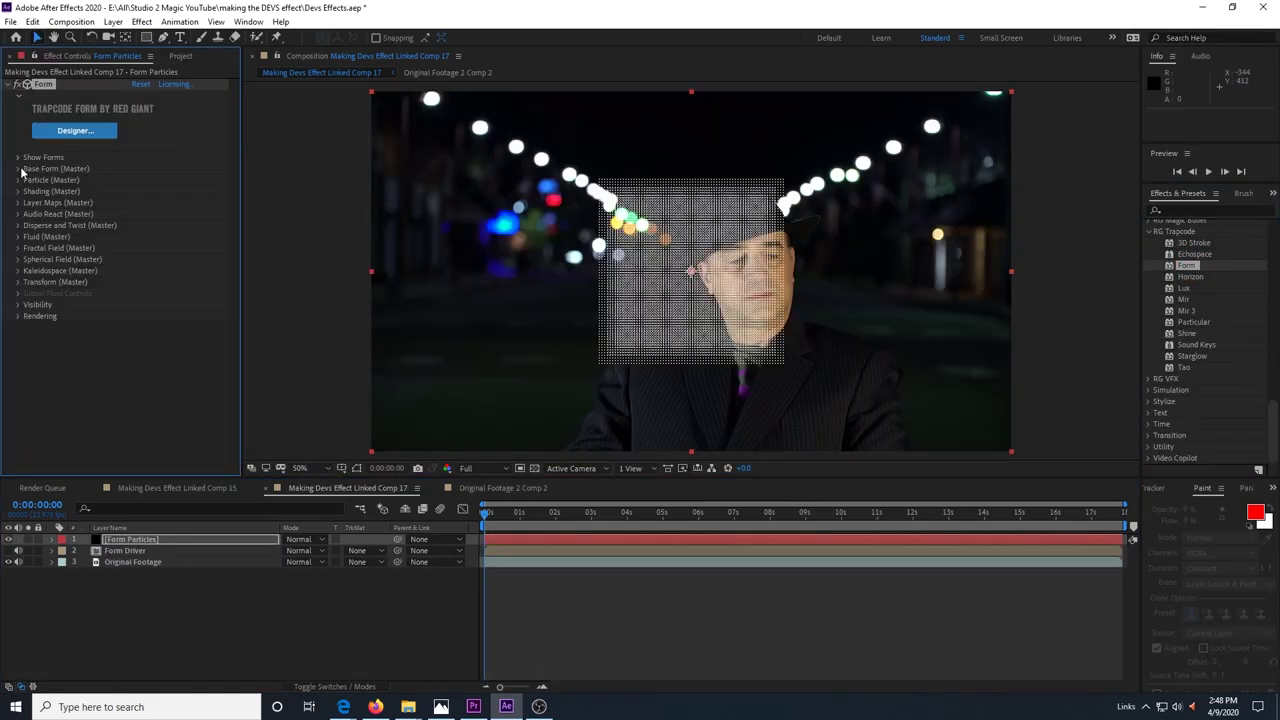
- Set Base Form size to XYZ Individual, 1920×1080, with 450×230×1 particles
left_click(18, 169)
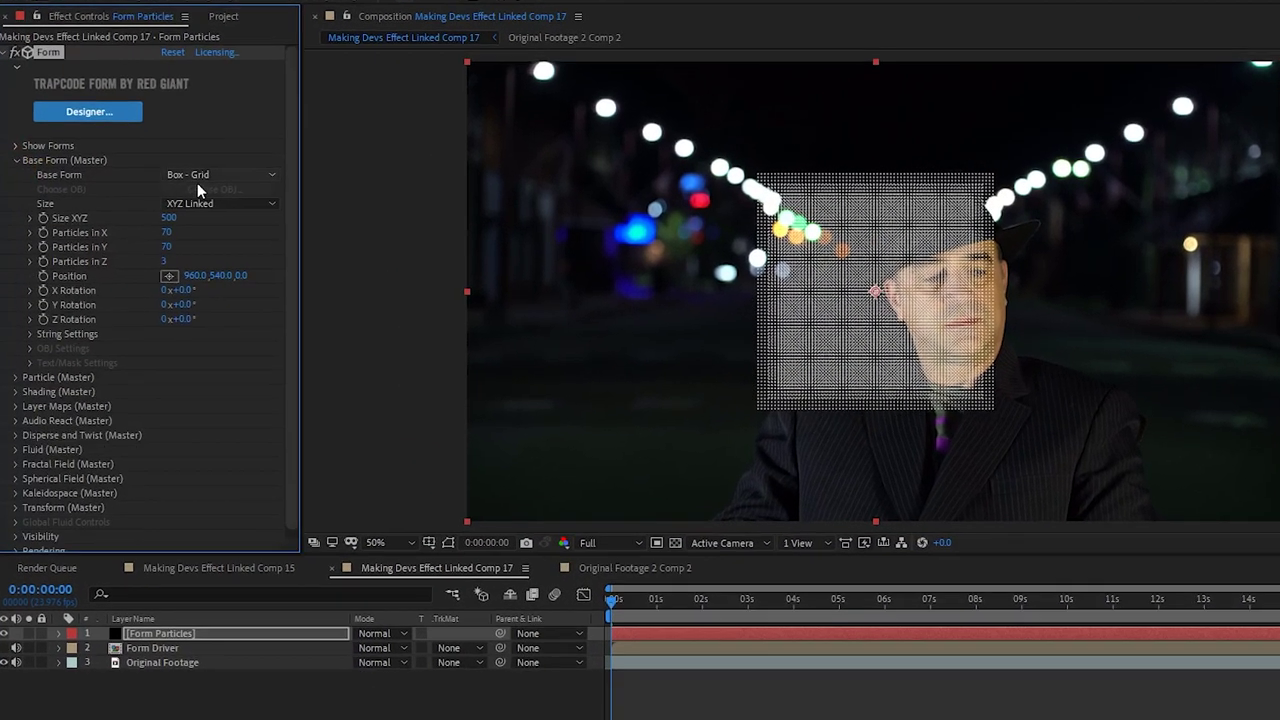
left_click(215, 203)
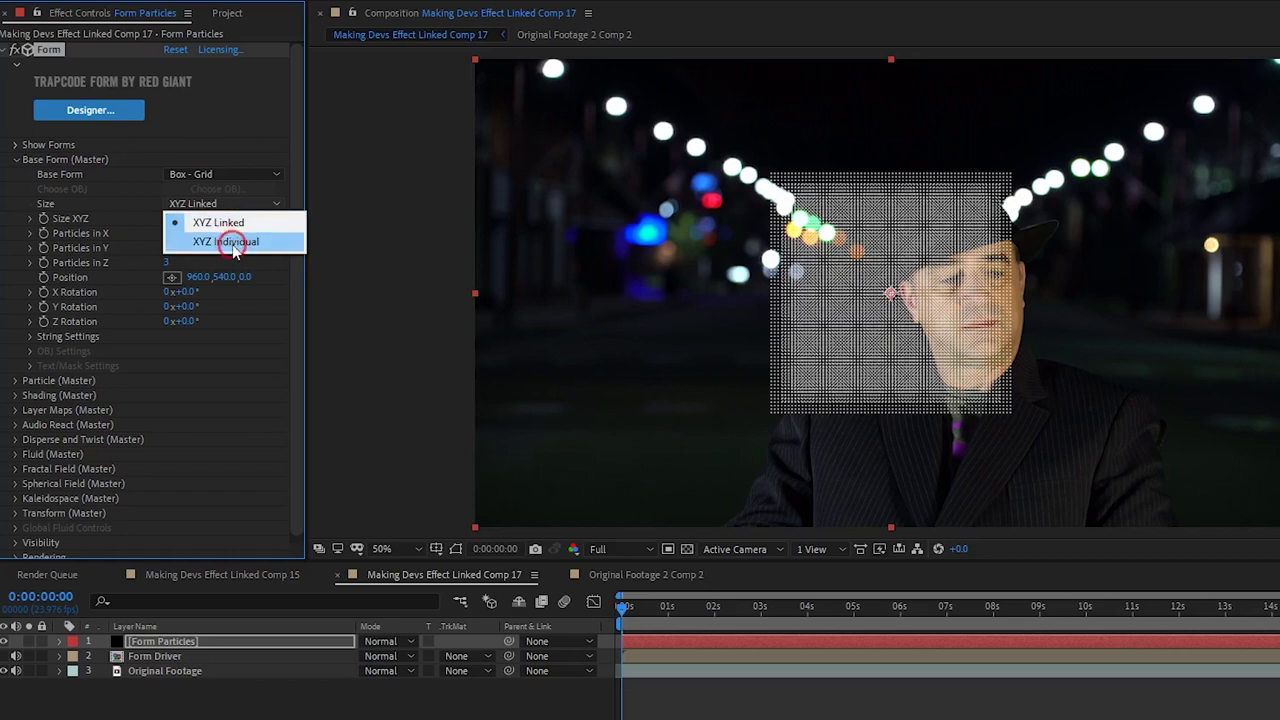
left_click(233, 247)
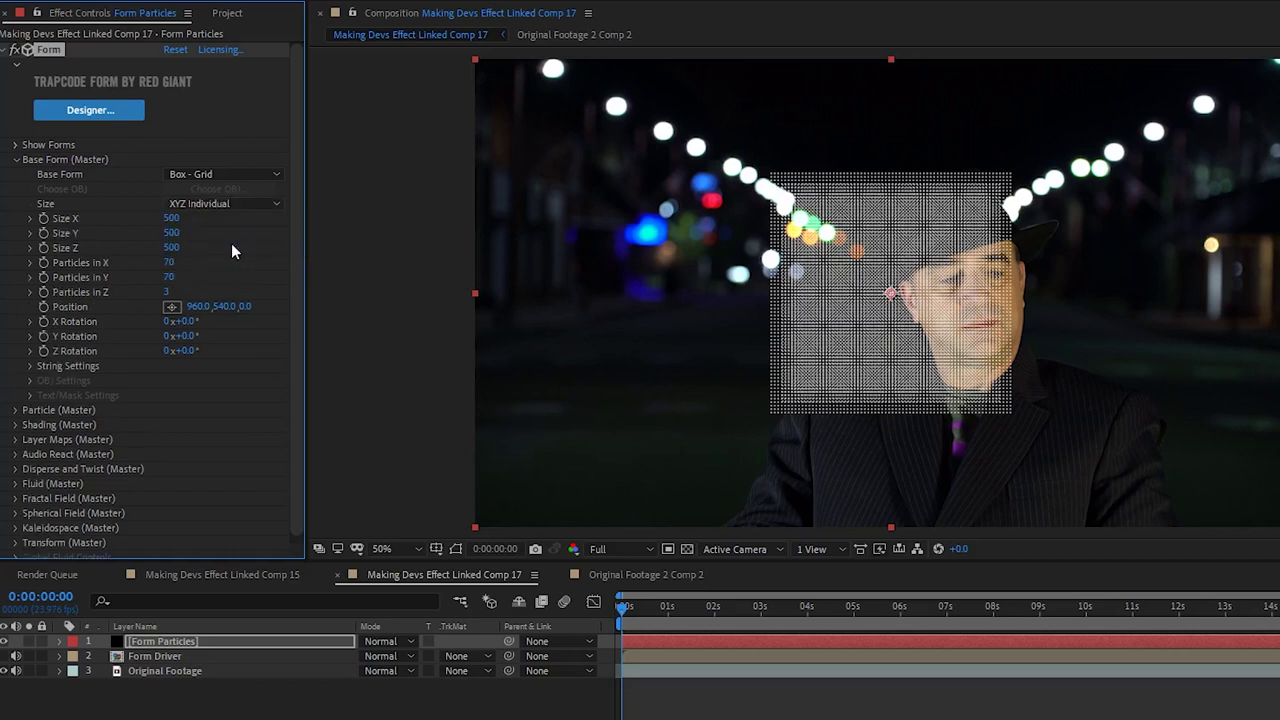
left_click(171, 218)
type("1920")
key("Tab")
type("10")
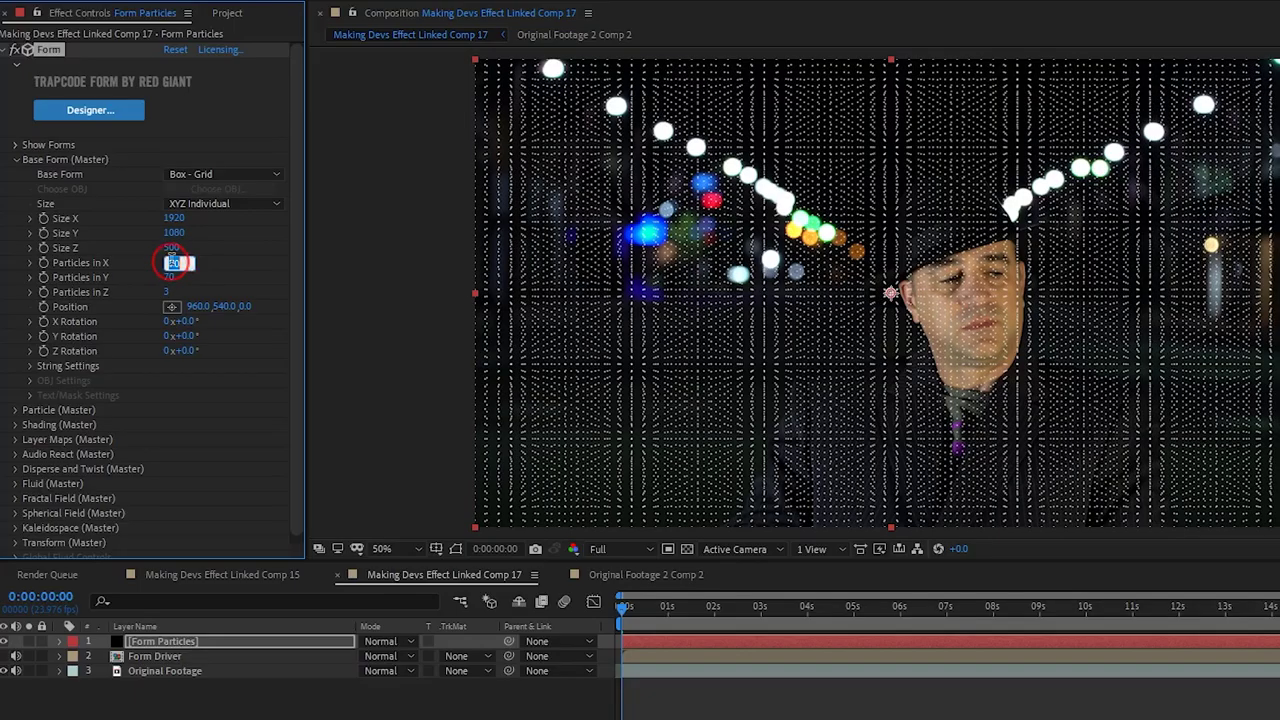
type("450")
key("Return")
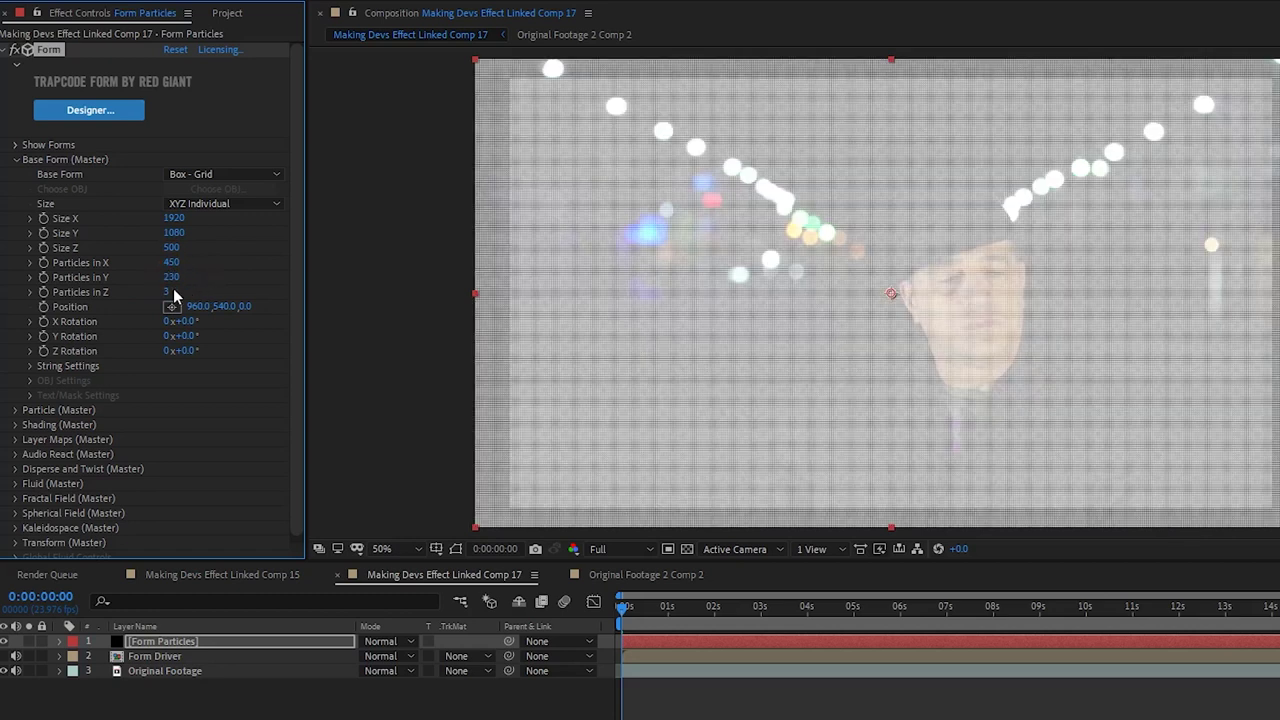
key("Return")
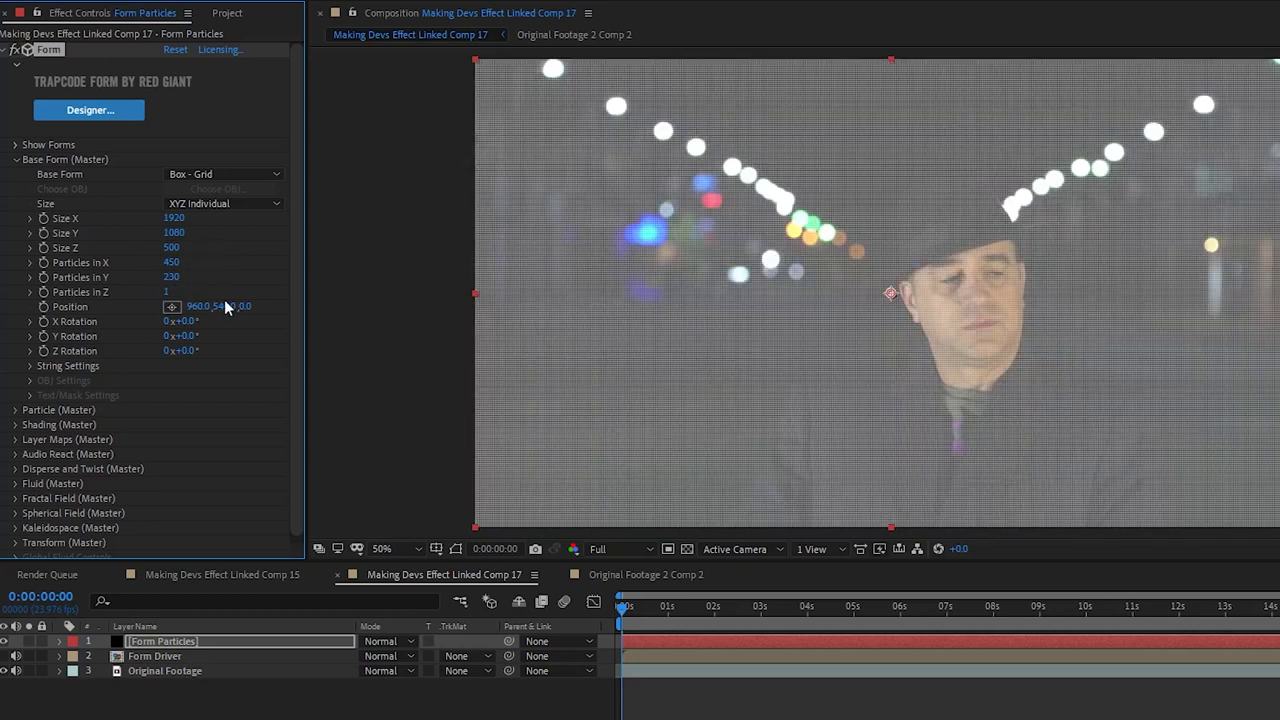
scroll(891, 293, "up", 6)
scroll(1118, 303, "down", 4)
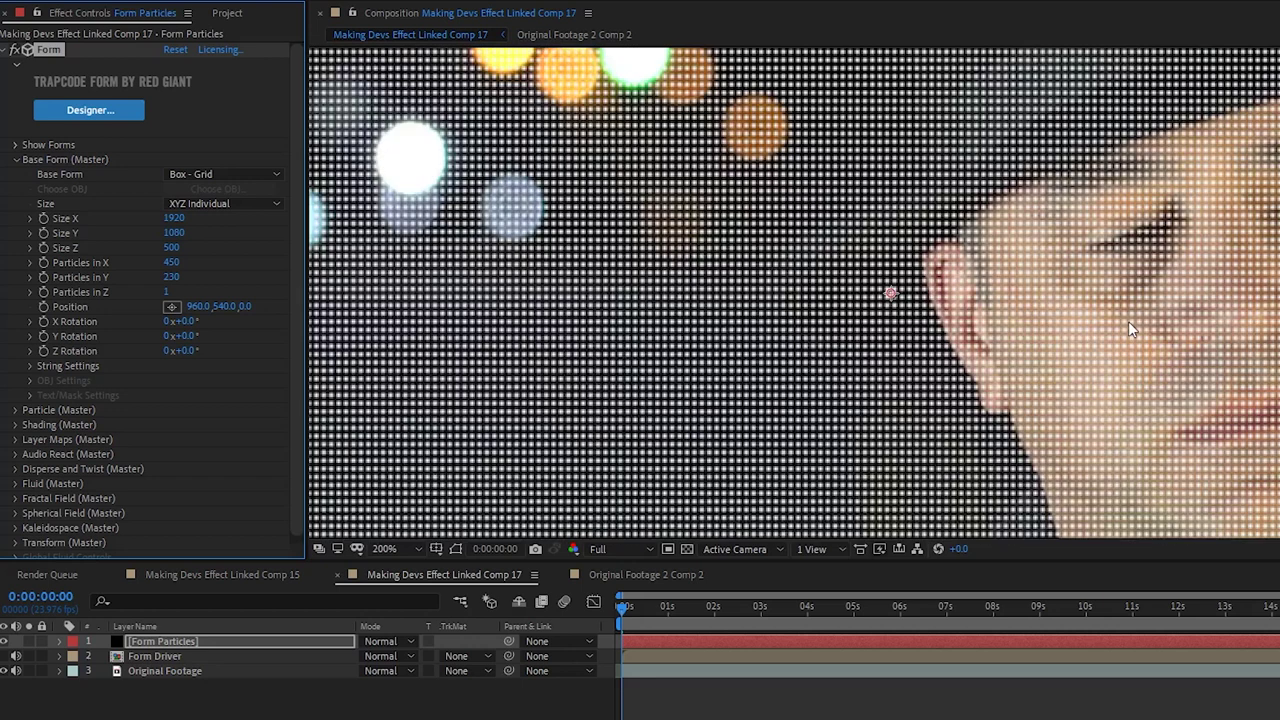
scroll(1128, 321, "down", 2)
left_click(16, 159)
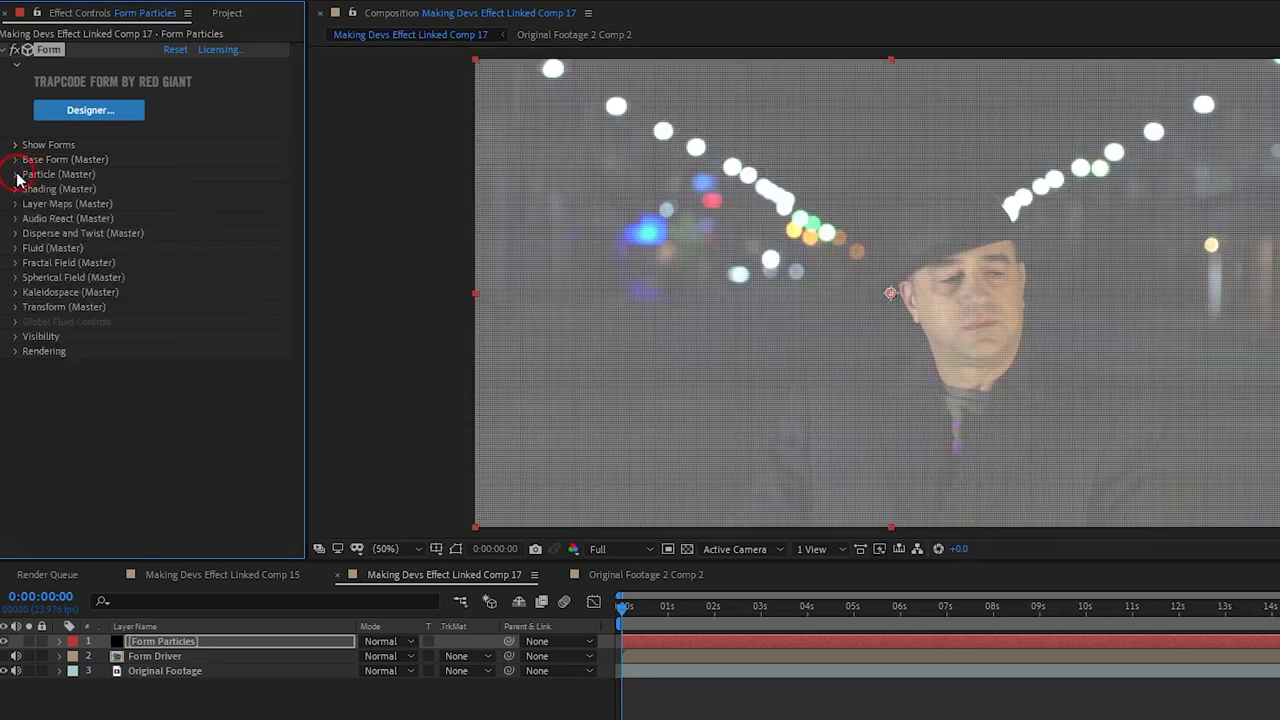
- Set Form's particle size to 1 and Opacity Random to 25%
left_click(16, 174)
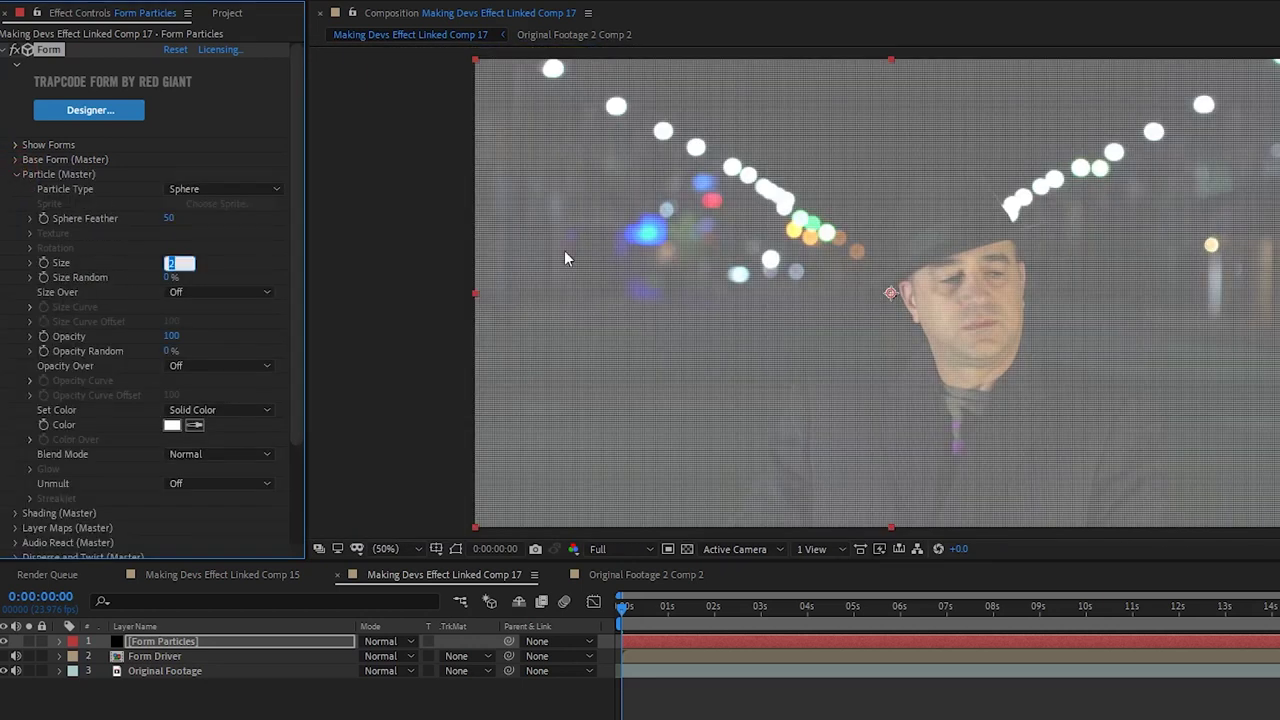
type("1")
key("Return")
key("period")
key("period")
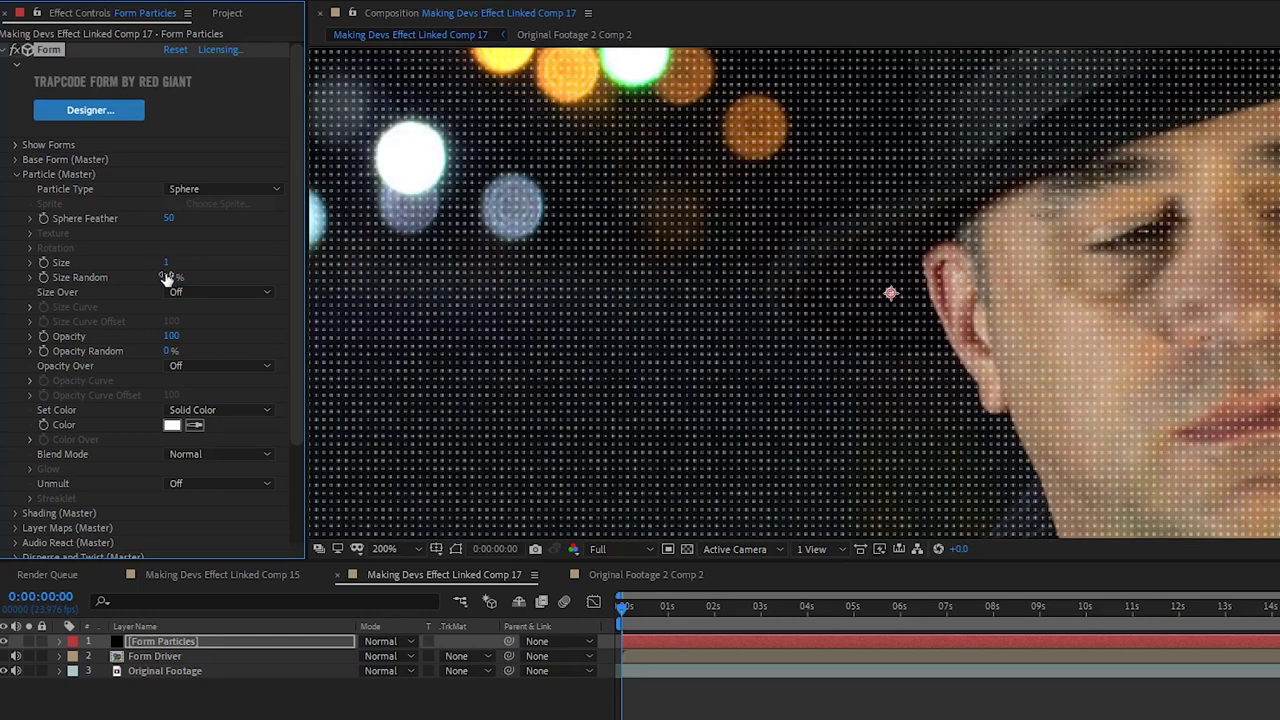
scroll(172, 290, "down", 1)
left_click(172, 312)
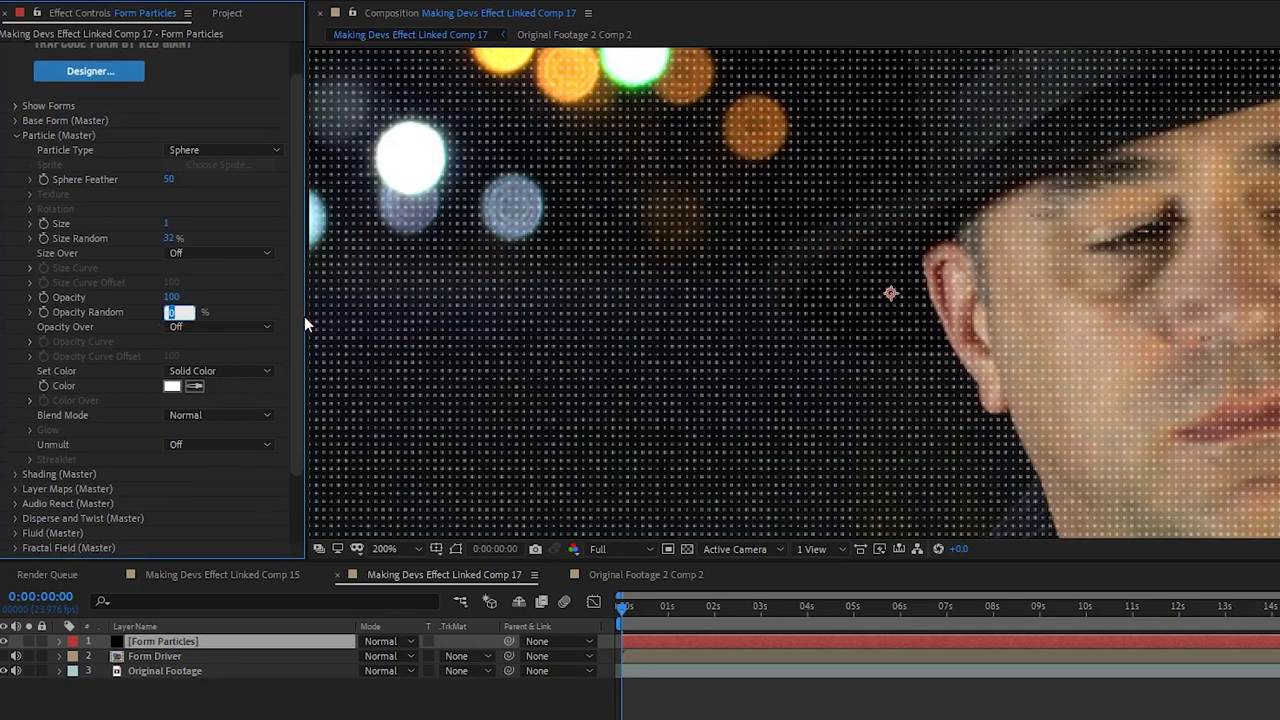
type("25")
key("Return")
key("comma")
key("comma")
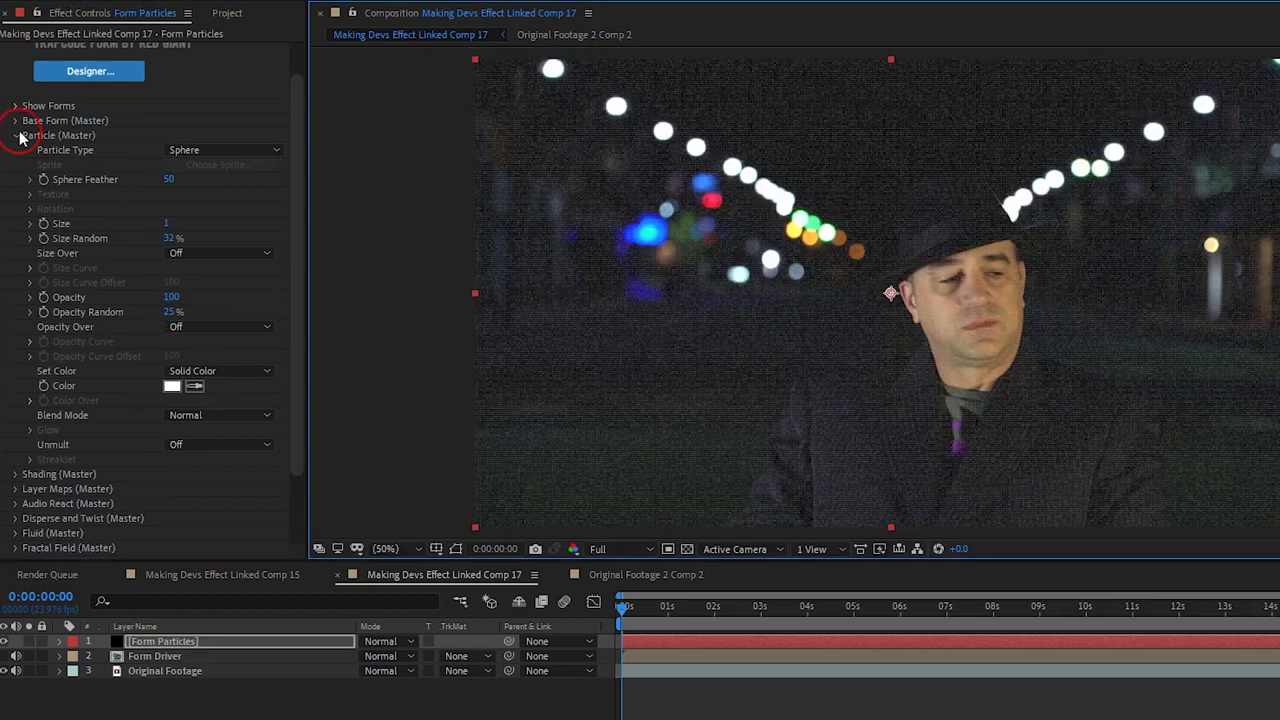
left_click(20, 137)
- Map particle colour from Form Driver as RGBA to RGBA over XY
left_click(16, 203)
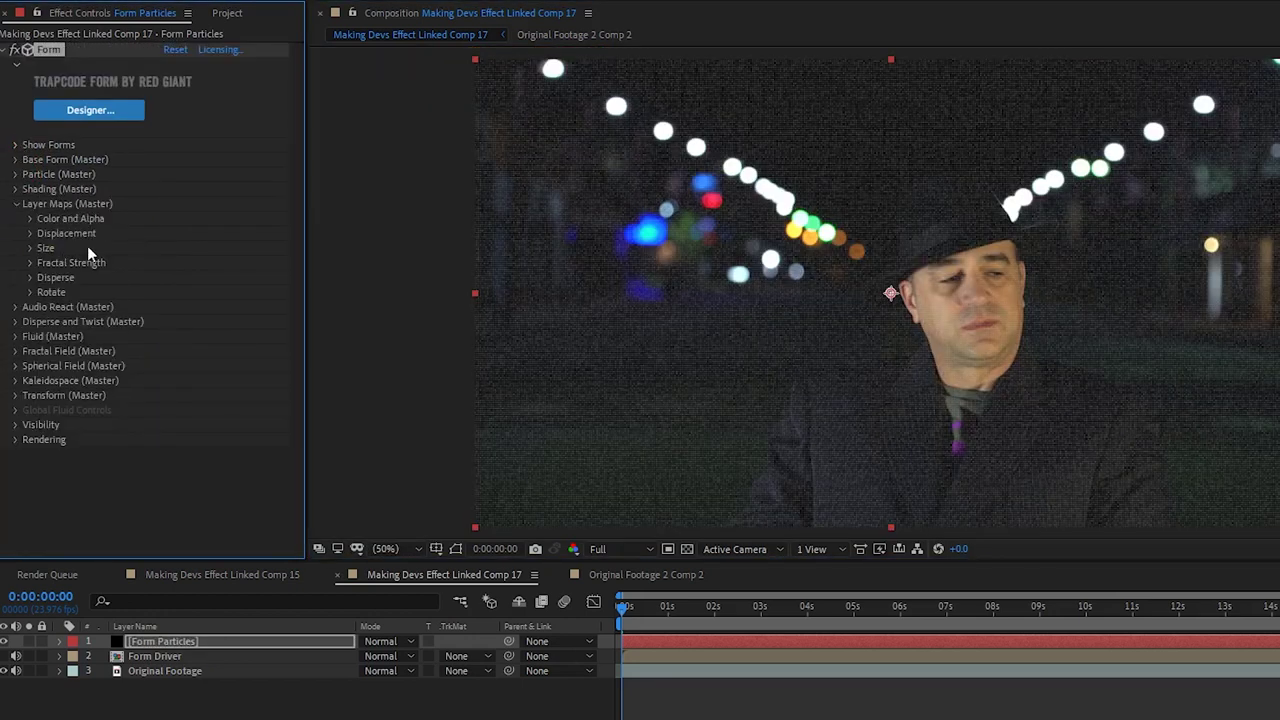
left_click(30, 219)
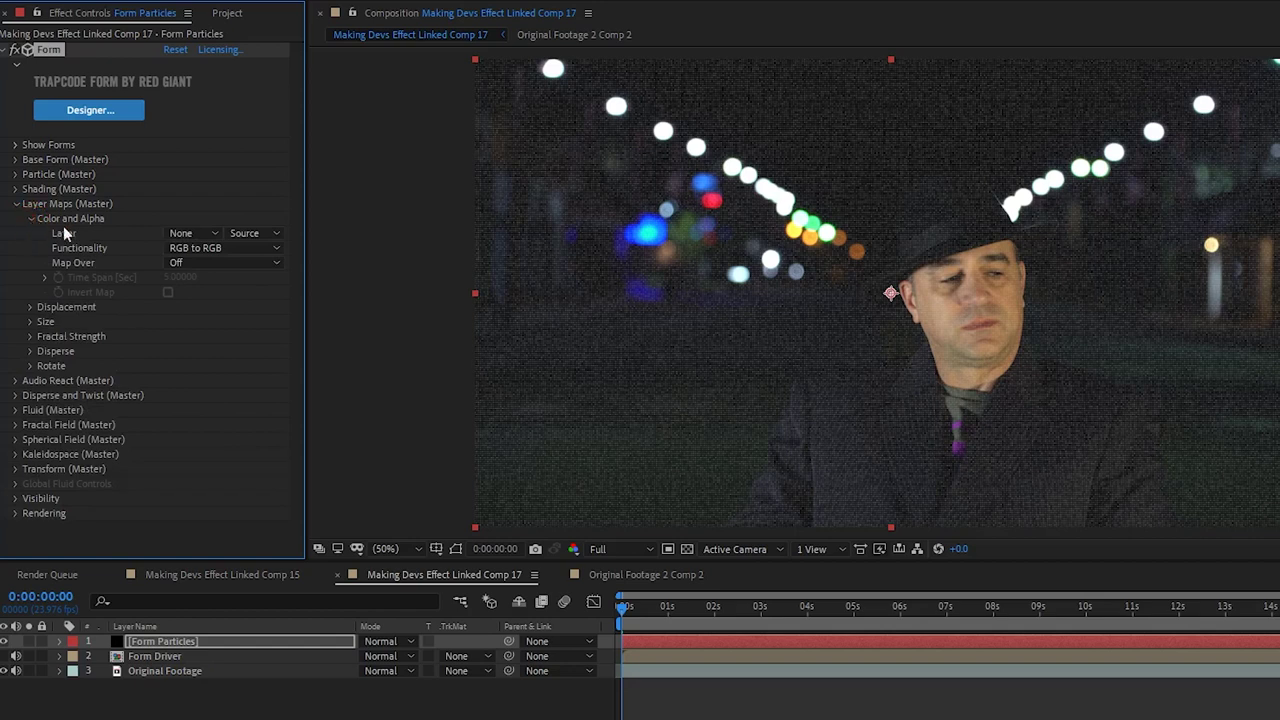
key("period")
left_click(195, 233)
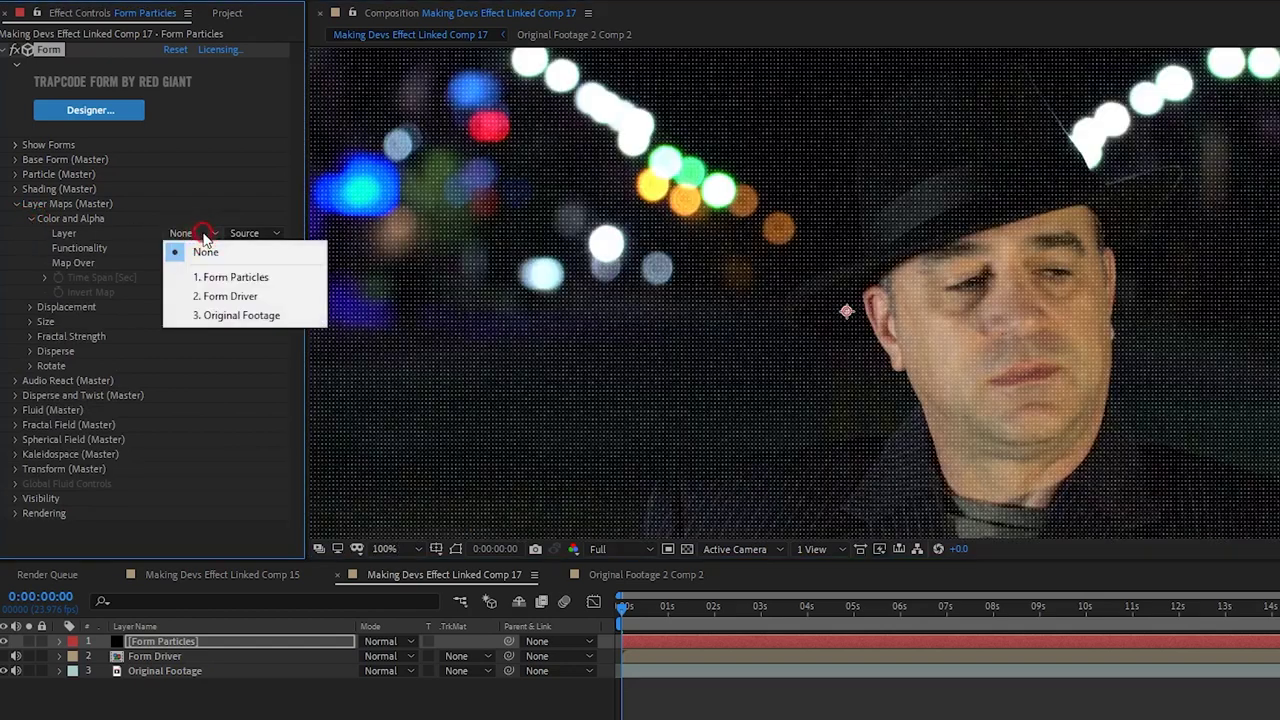
left_click(226, 297)
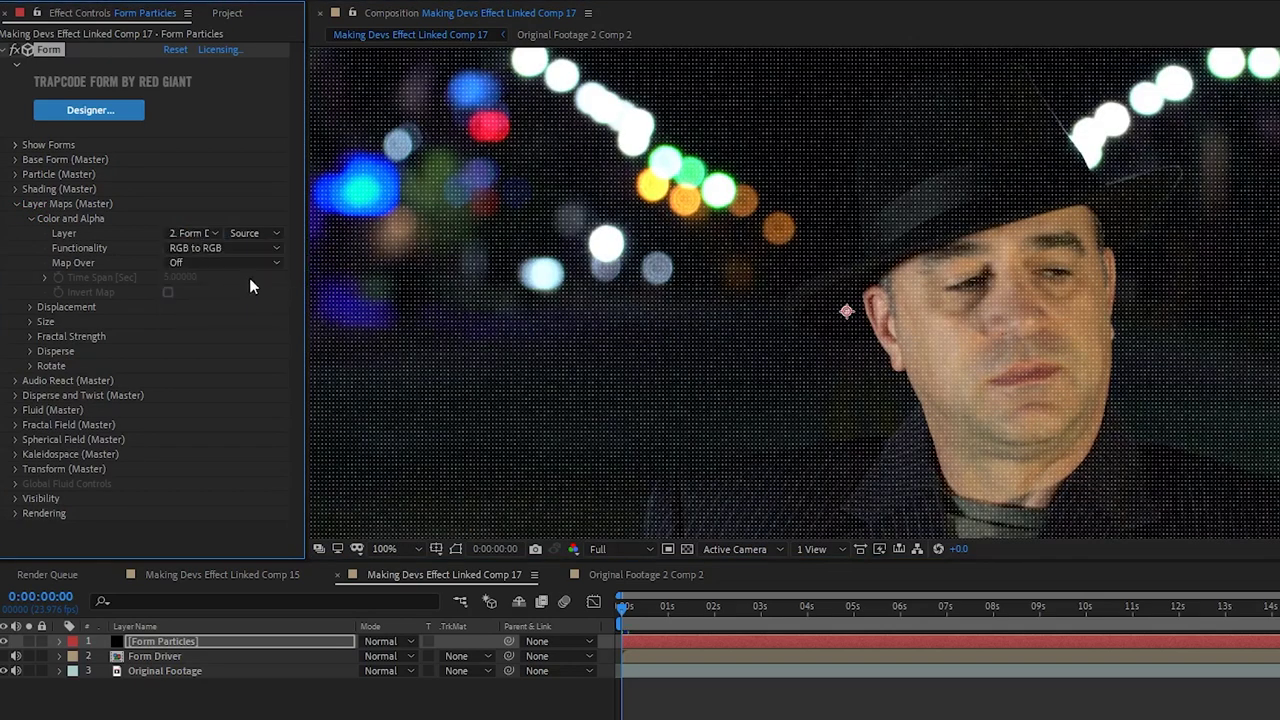
left_click(191, 247)
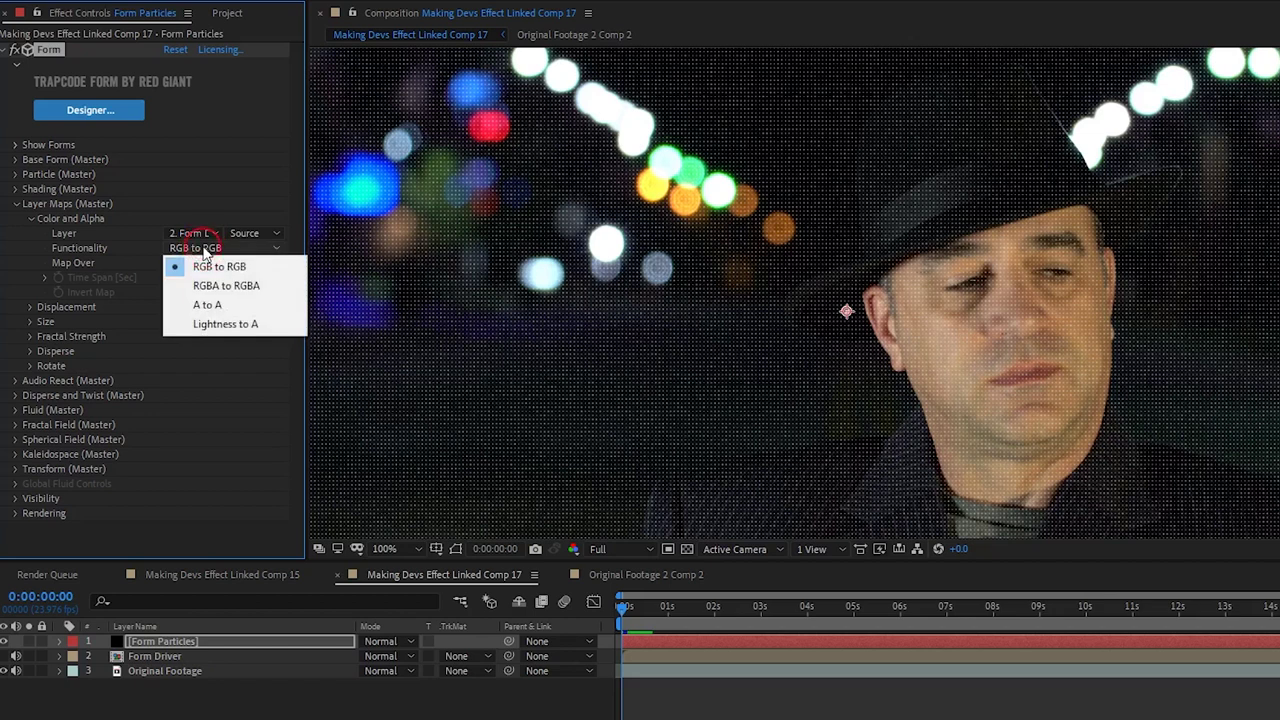
left_click(224, 288)
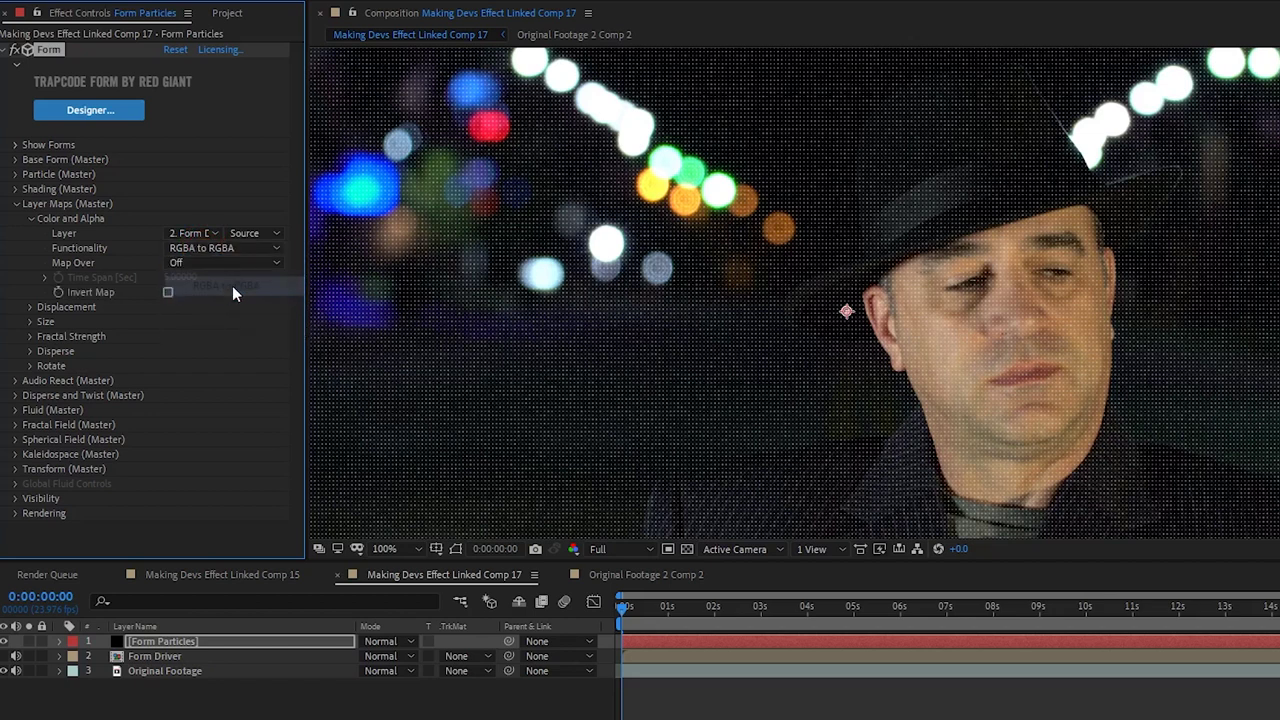
left_click(220, 266)
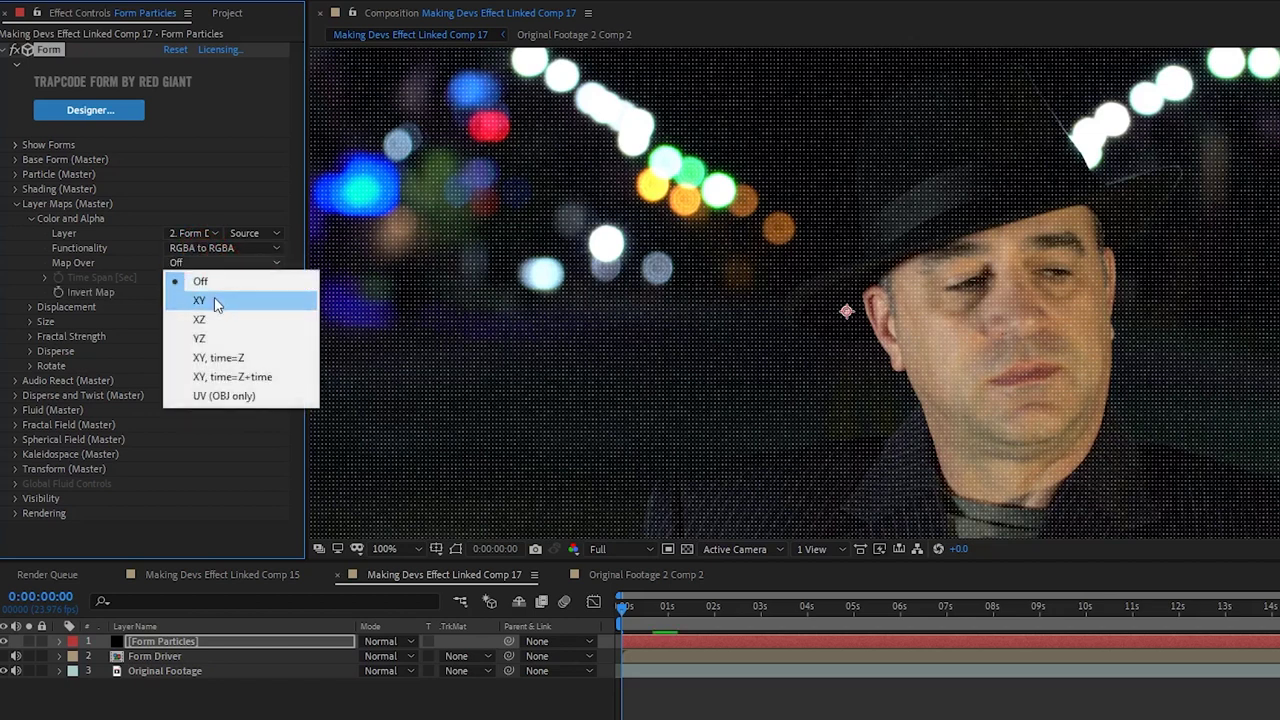
left_click(214, 300)
- Drive Z displacement from Form Driver (Individual XYZ over XY), strength raised to about 2480
left_click(30, 308)
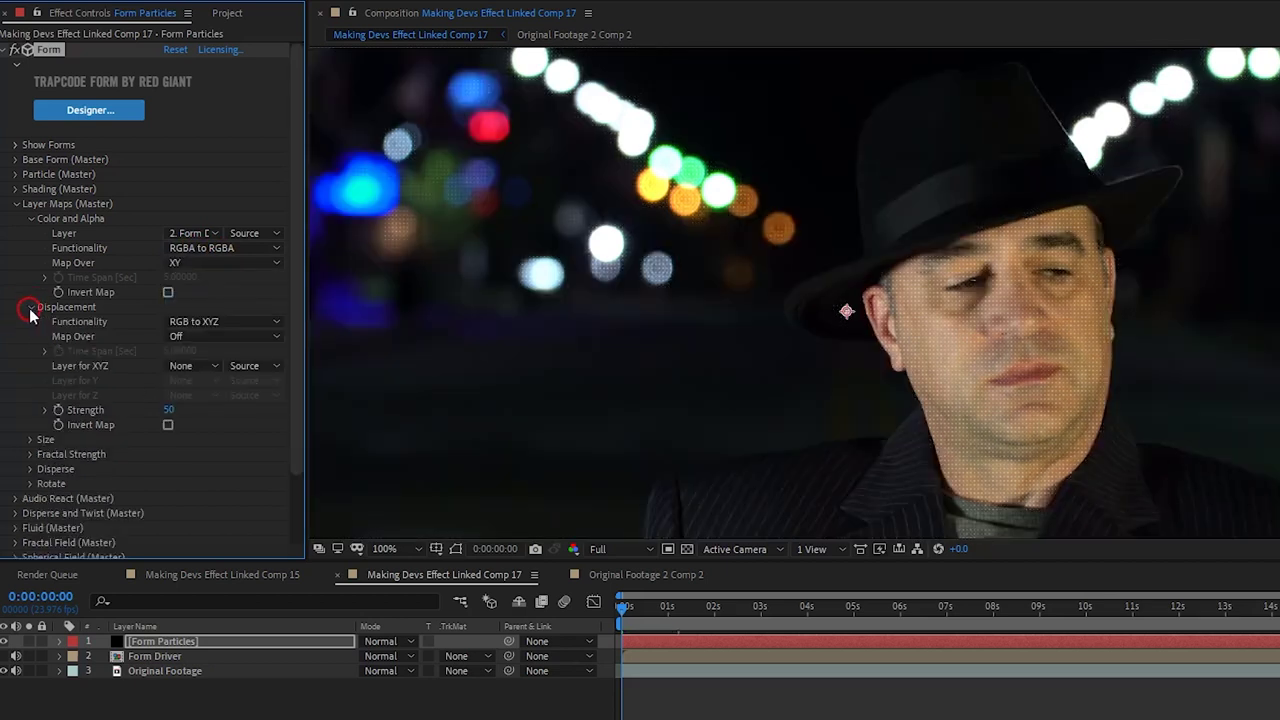
left_click(197, 319)
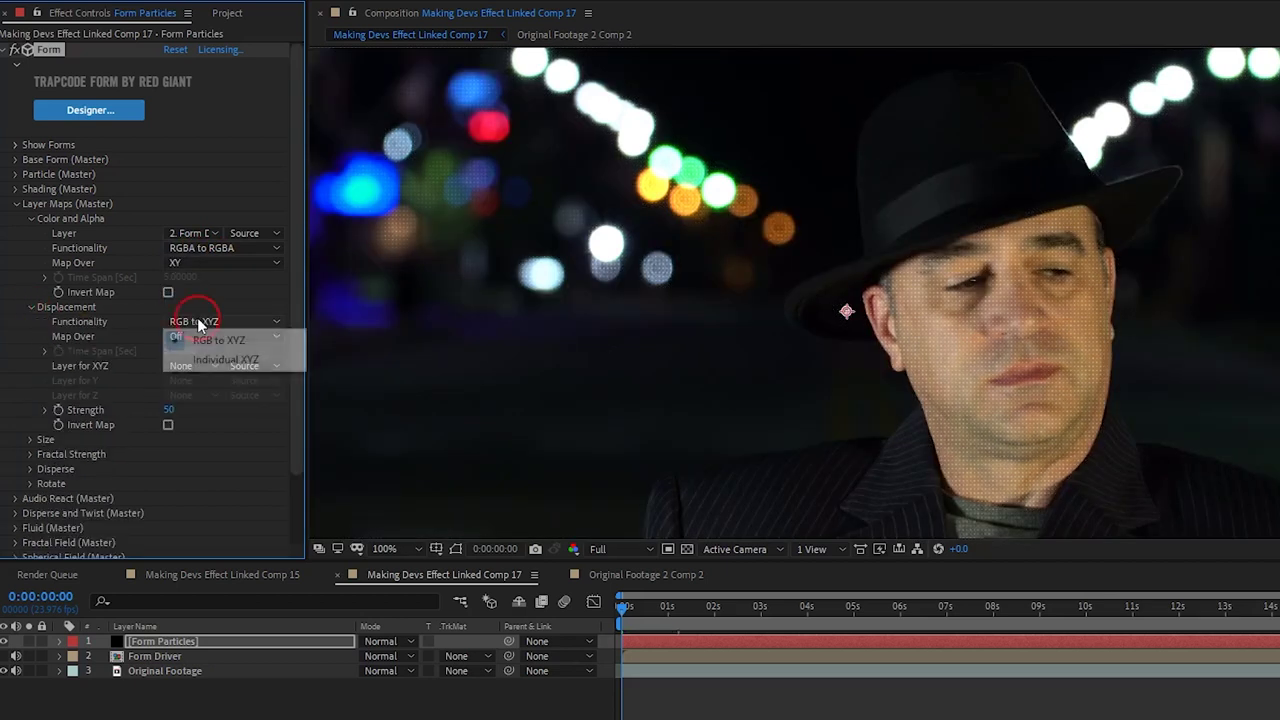
left_click(255, 368)
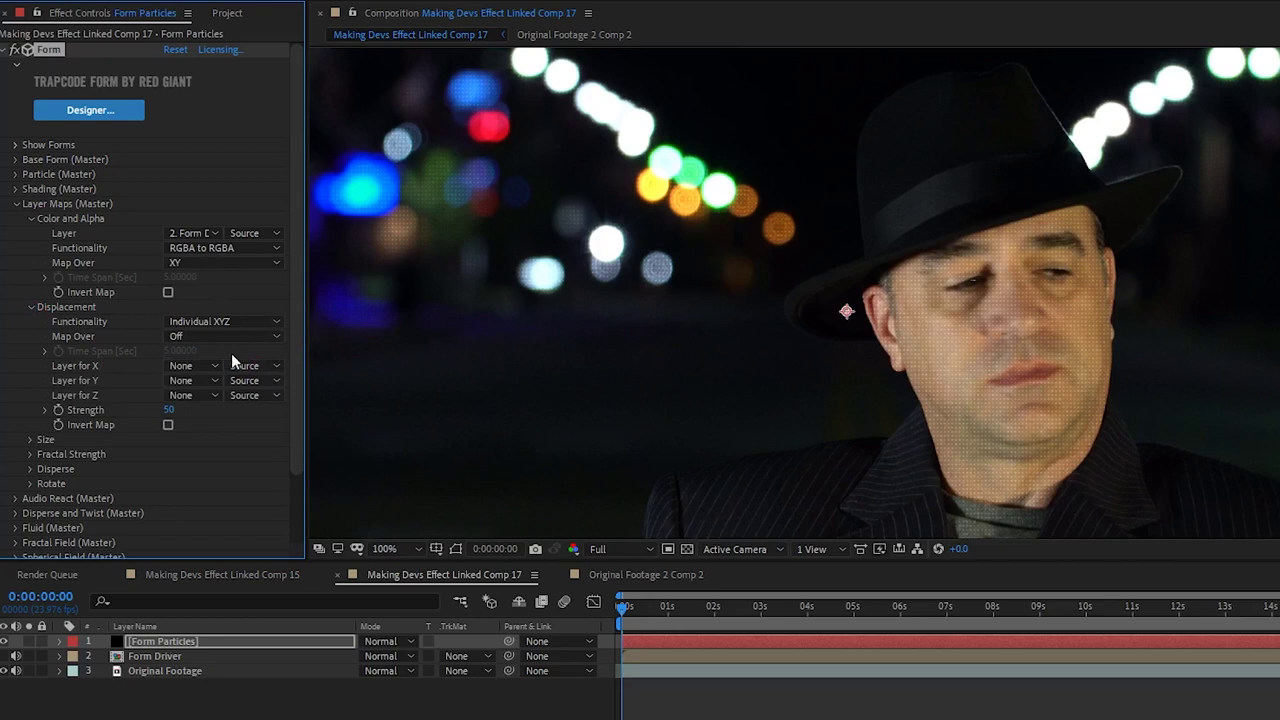
left_click(212, 337)
left_click(197, 372)
left_click(205, 394)
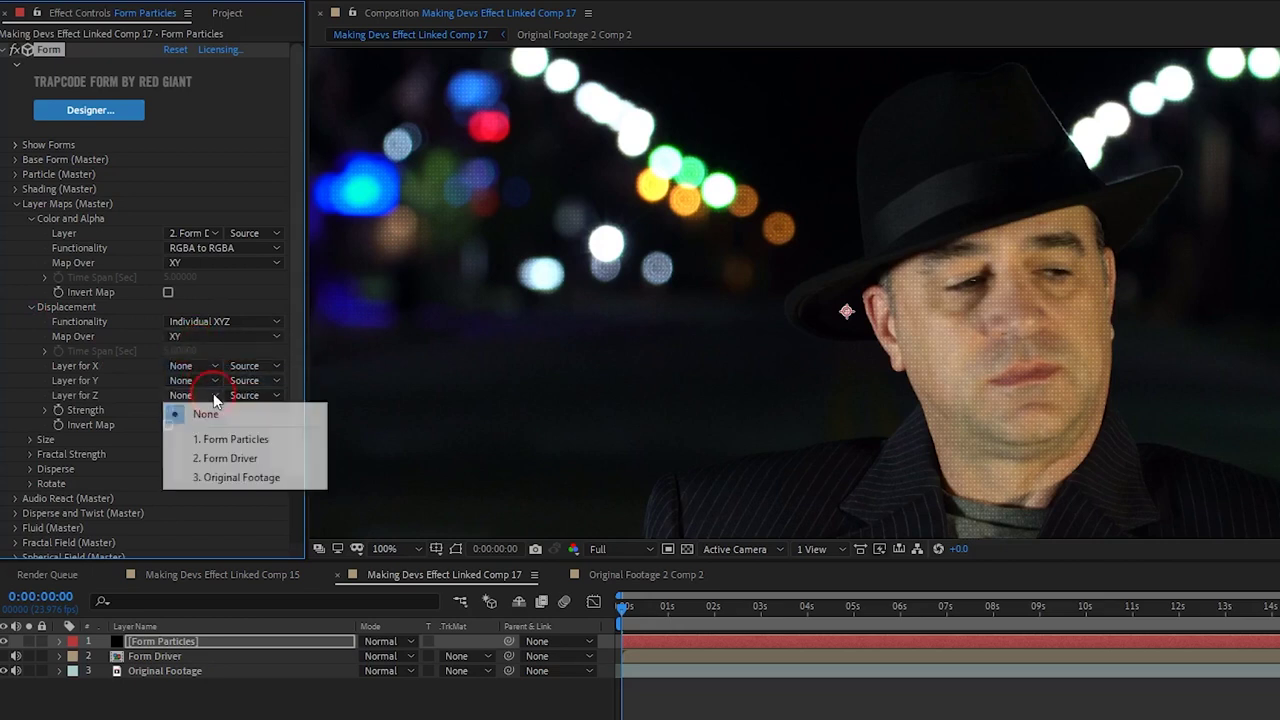
left_click(226, 457)
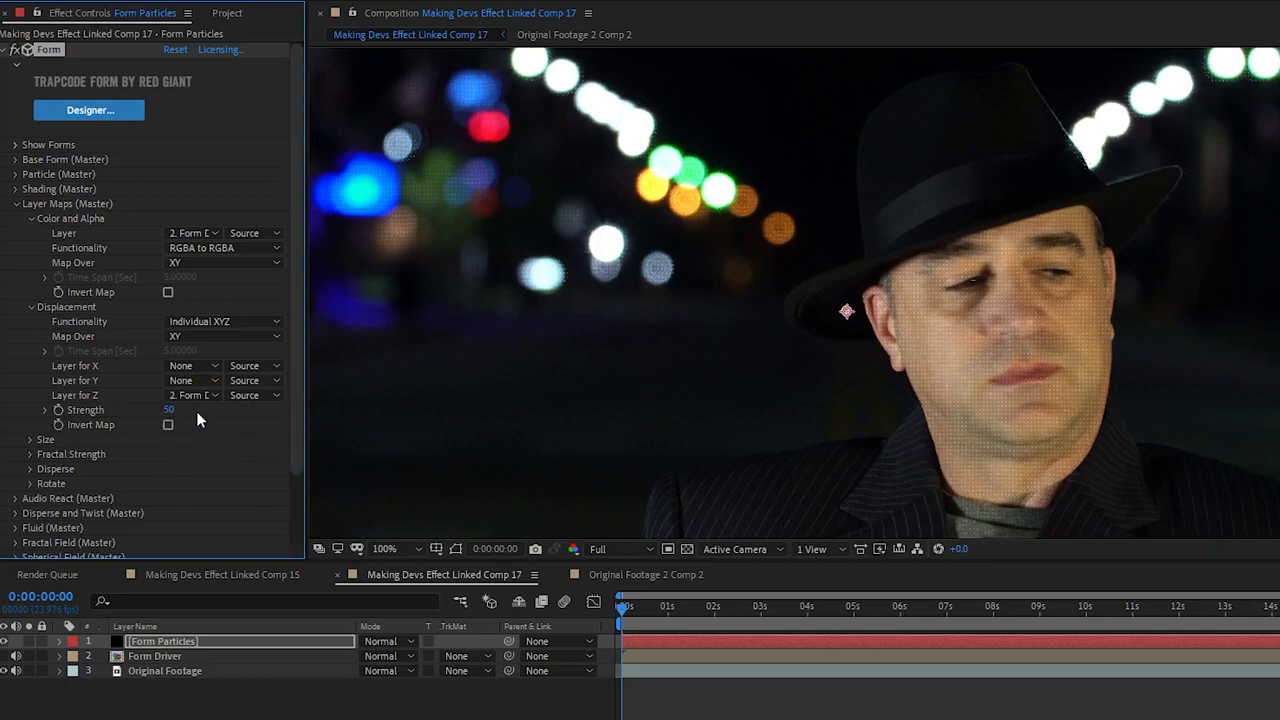
left_click_drag(170, 410, 415, 410)
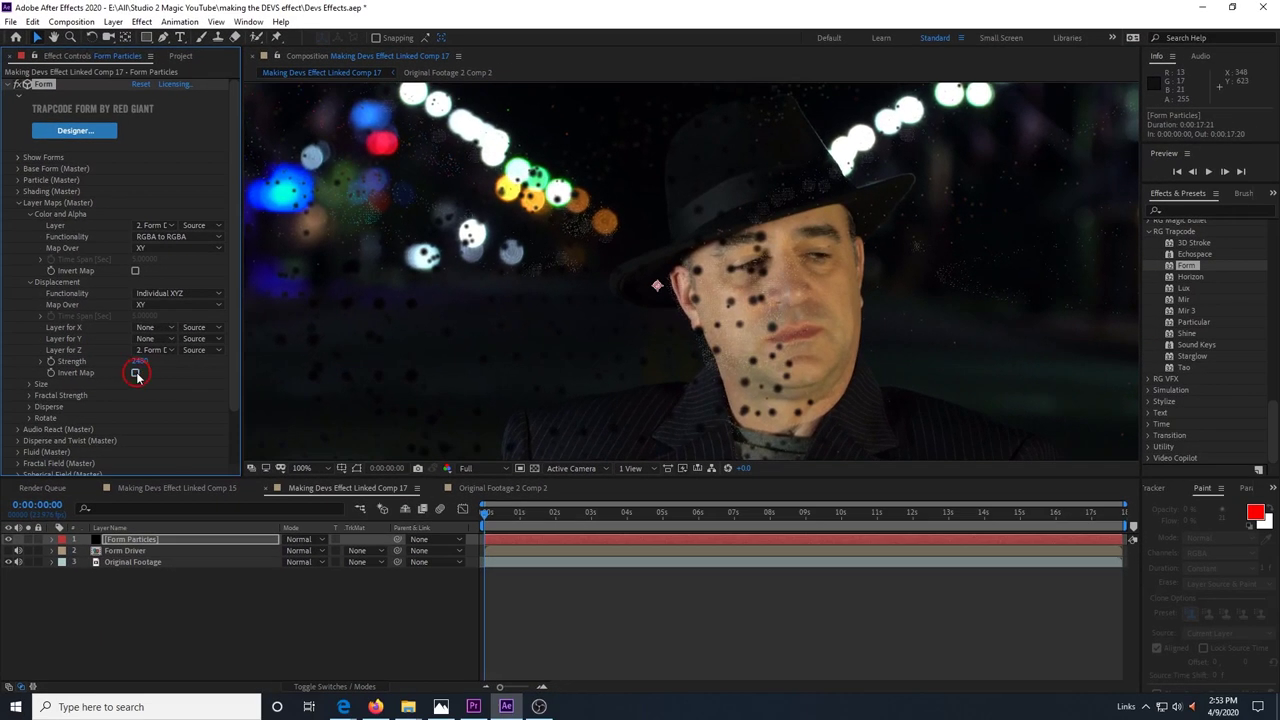
- Set displacement strength to about 1040 and raise the second footage clip's brightness
left_click(135, 373)
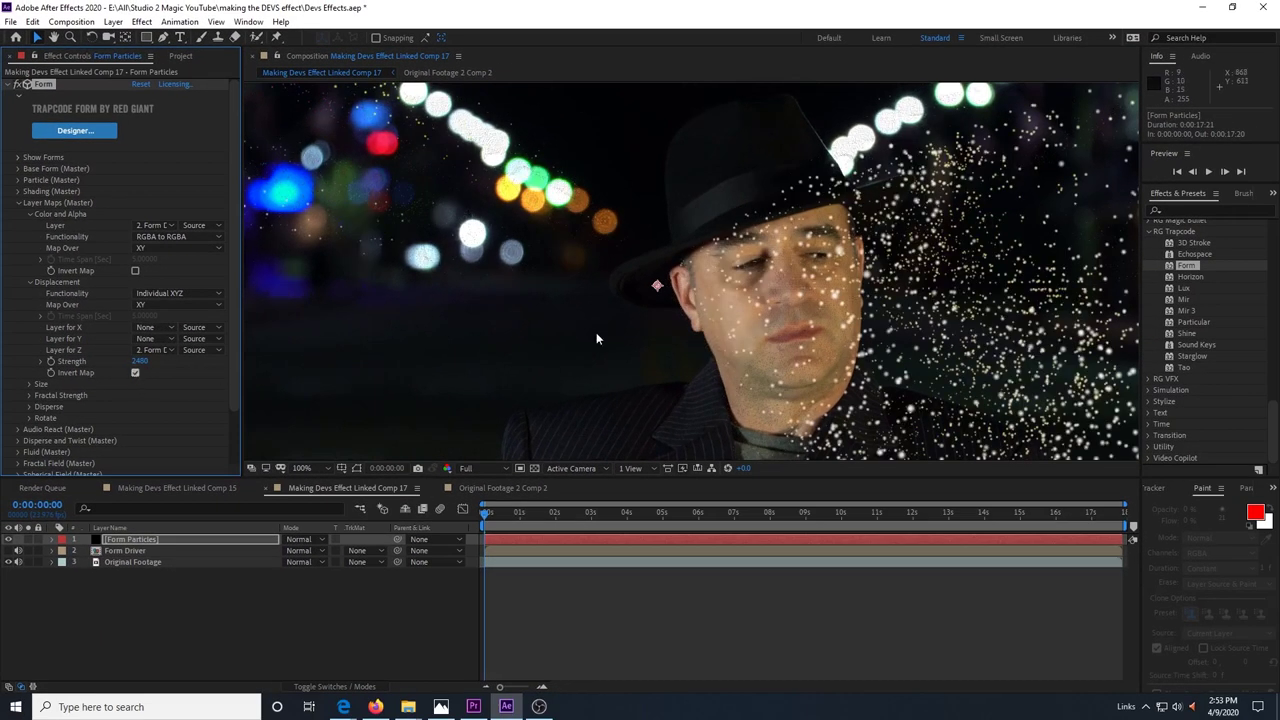
scroll(597, 339, "down", 2)
key("ctrl+z")
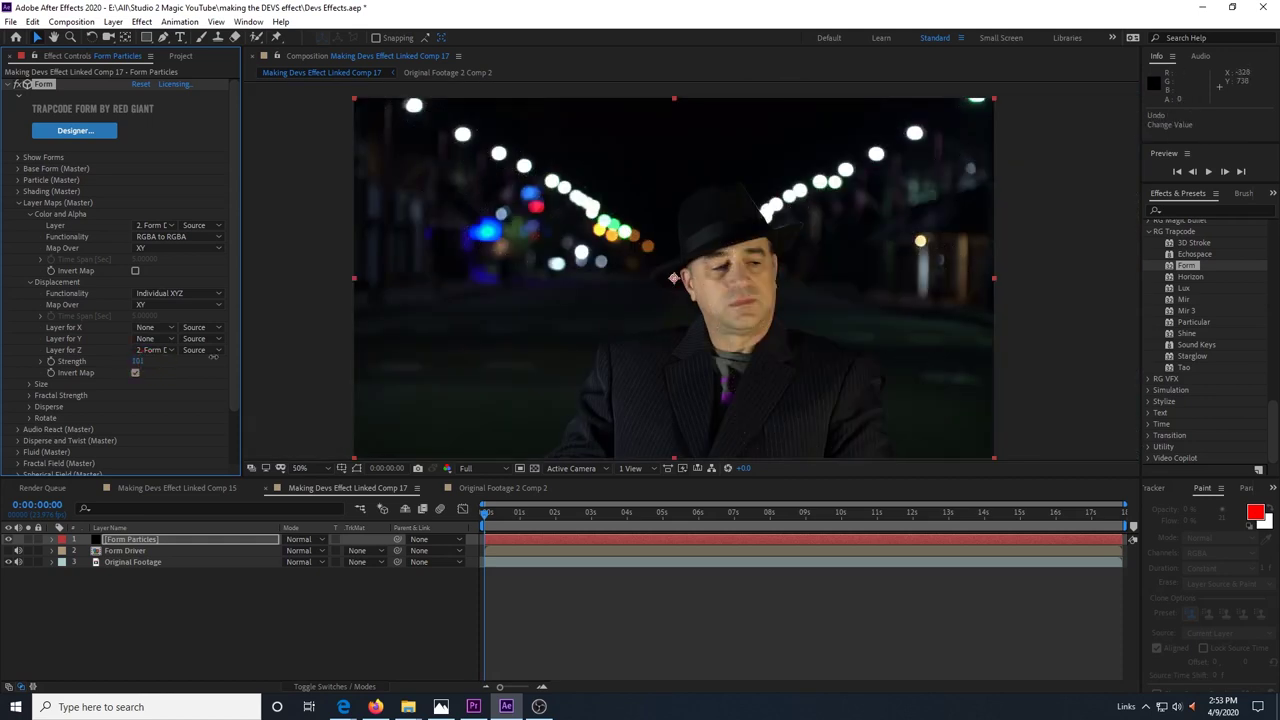
left_click_drag(213, 356, 474, 341)
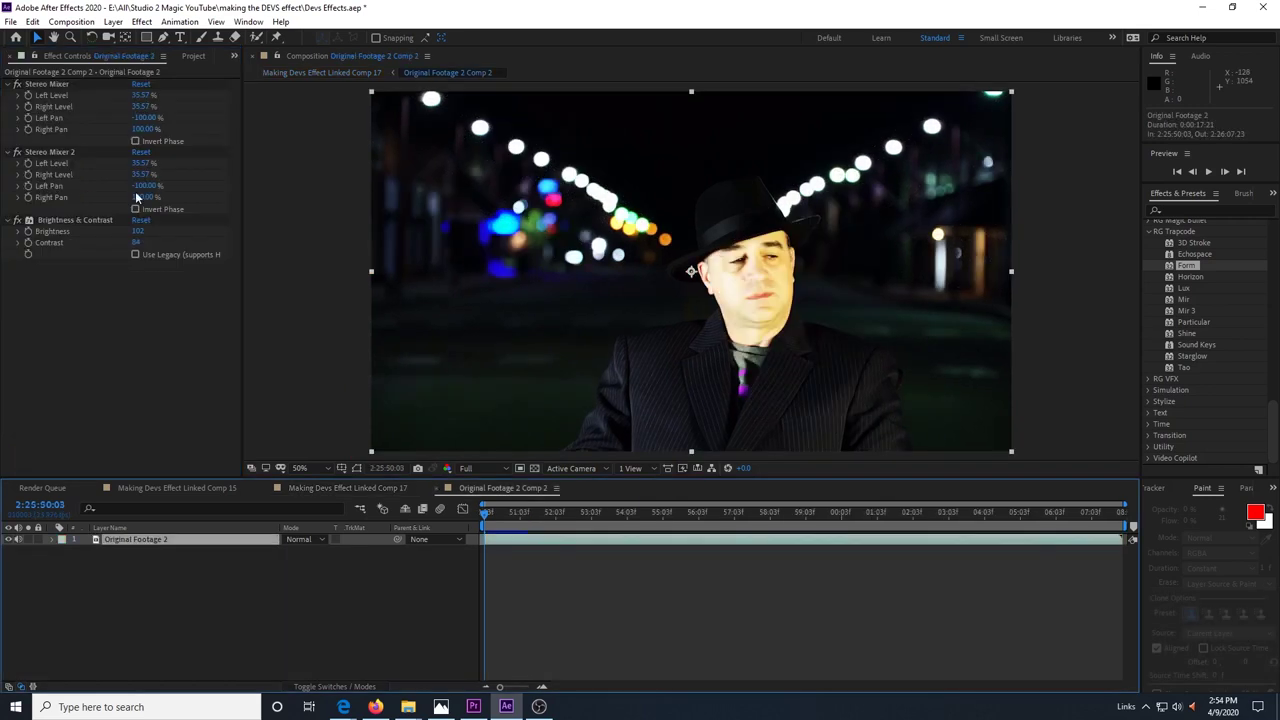
left_click_drag(138, 232, 200, 227)
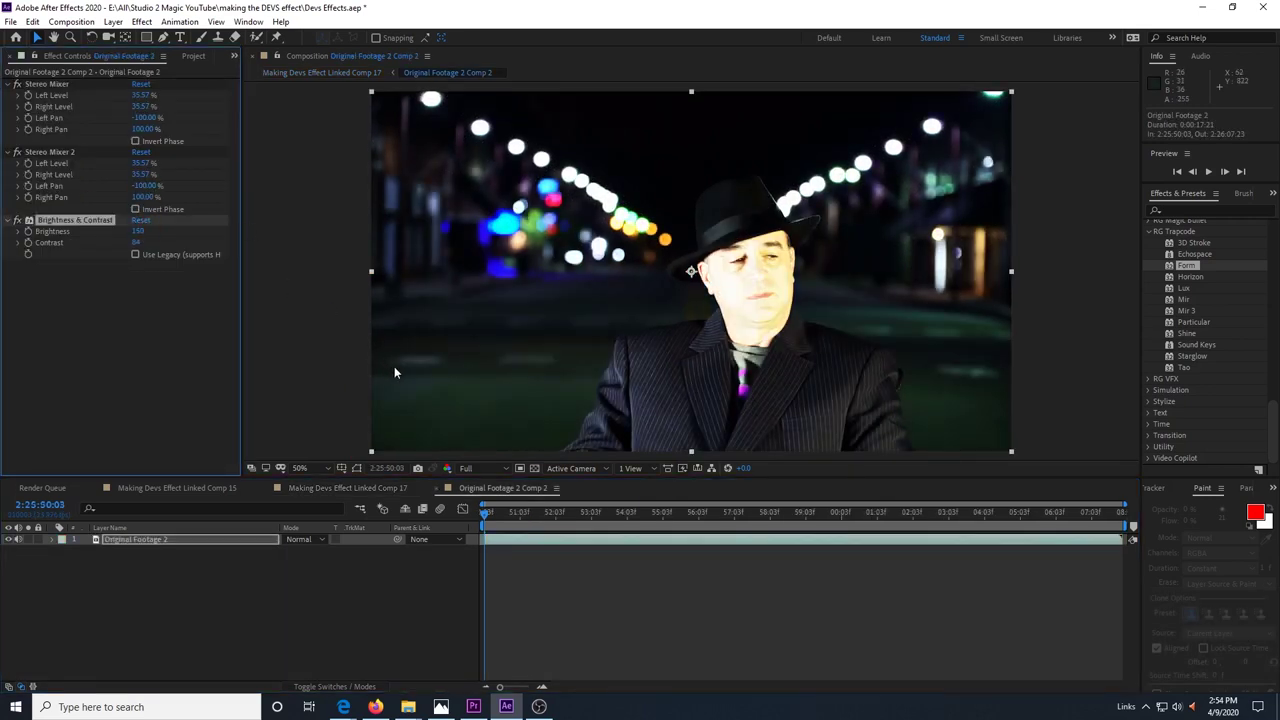
left_click(367, 488)
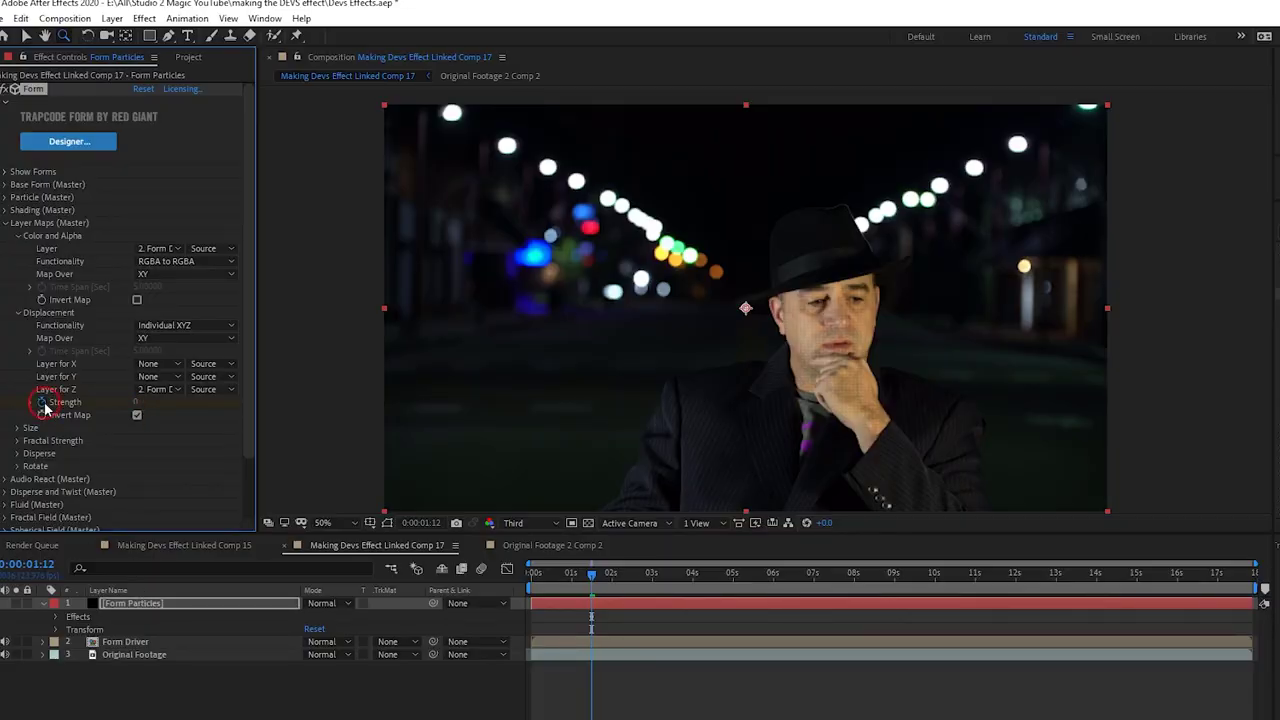
- Keyframe displacement Strength from 0 near 1 s to 3167 at 8:01, then preview
left_click(44, 408, "alt")
left_click_drag(806, 572, 857, 573)
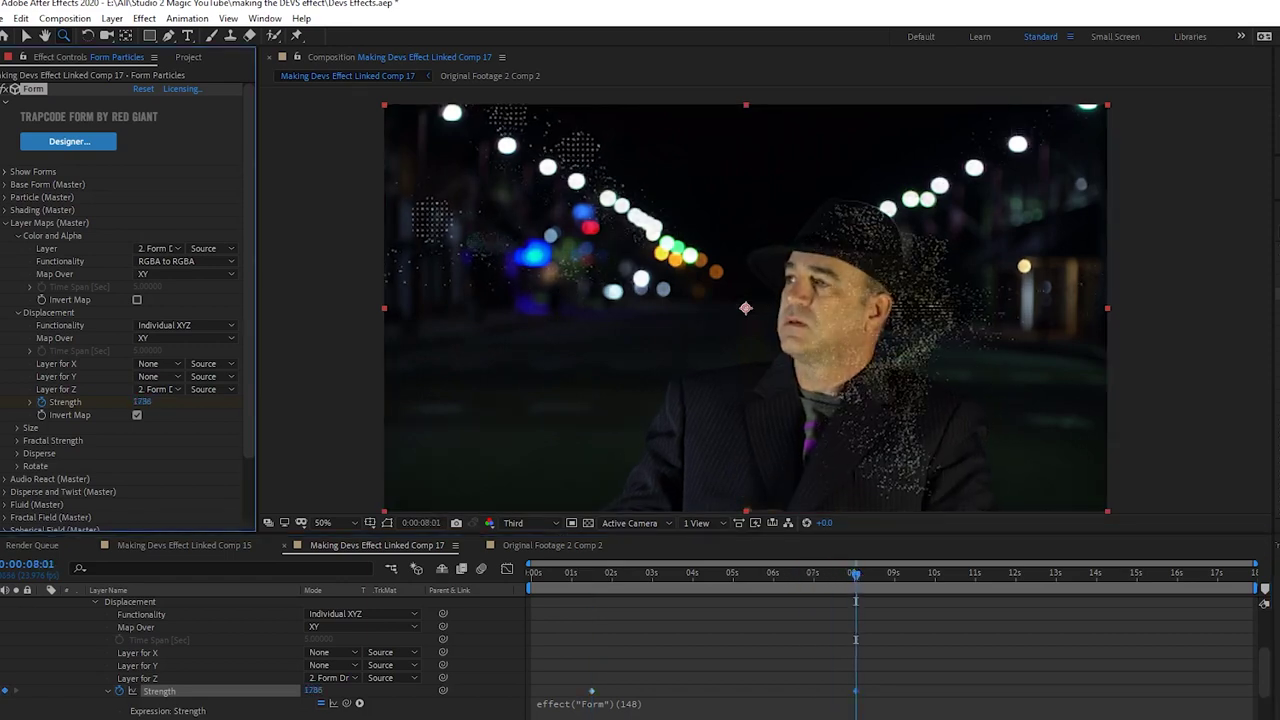
left_click(137, 413)
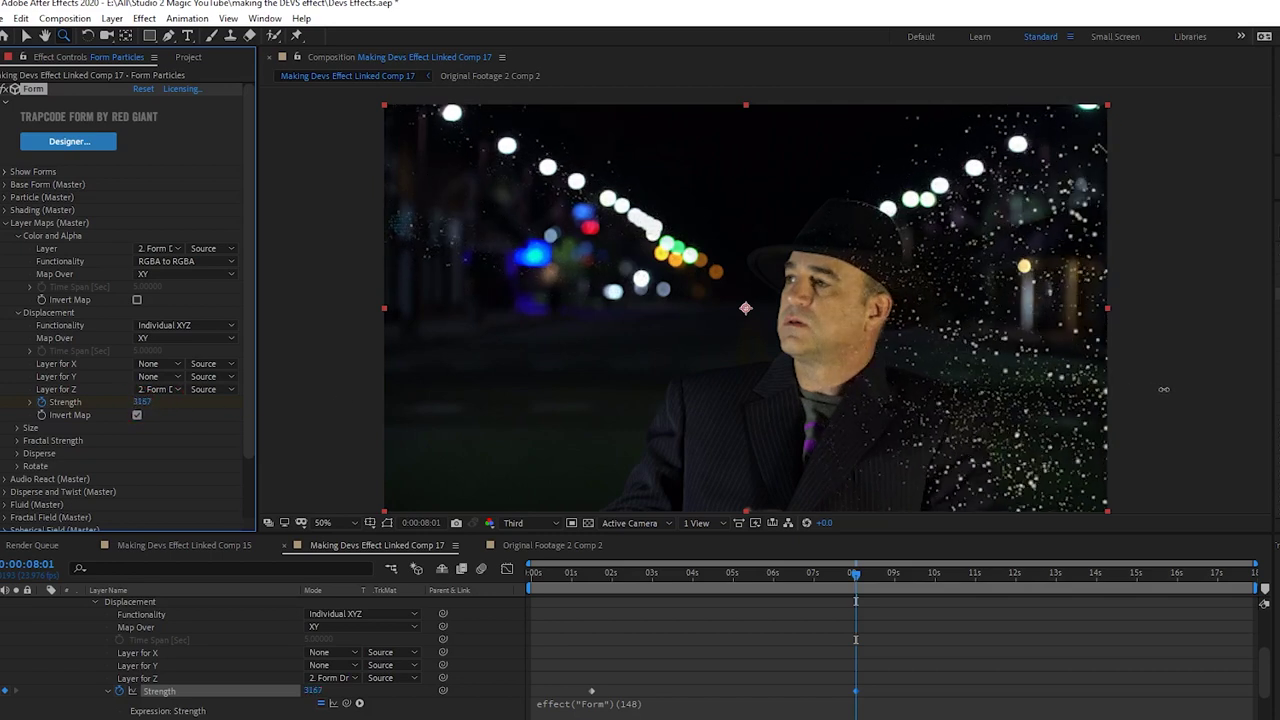
key("space")
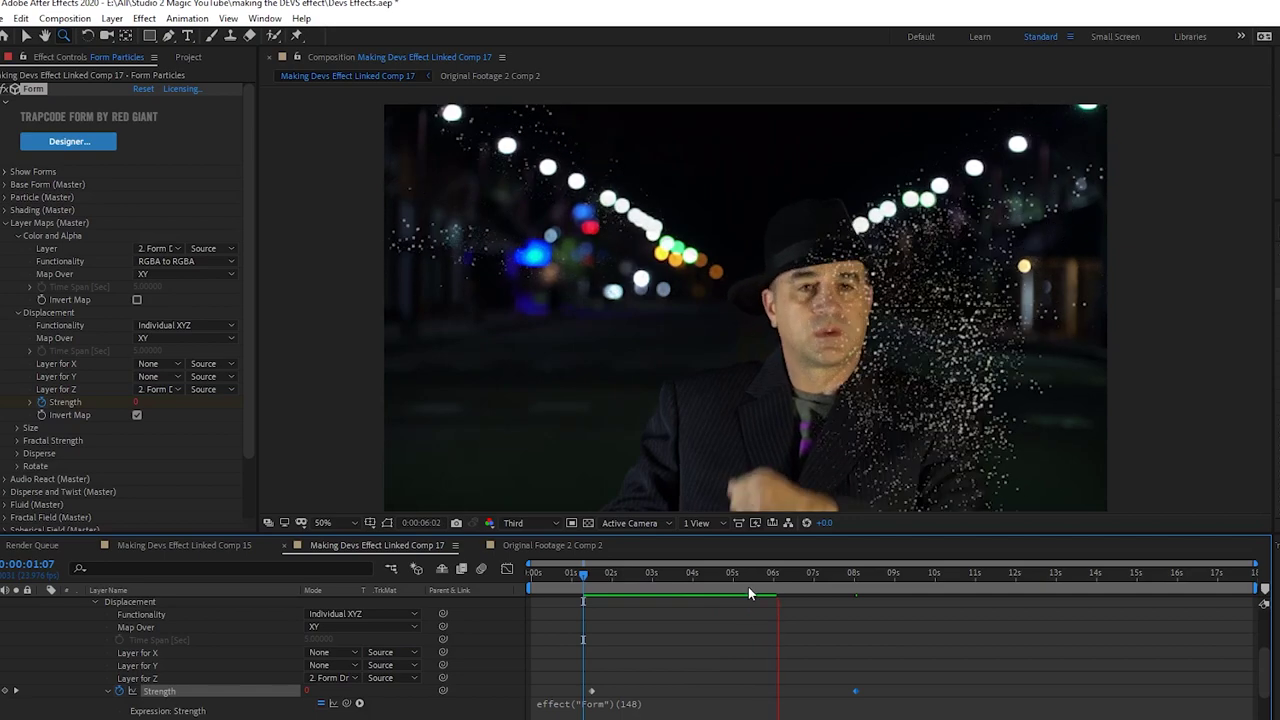
- Set Form's Disperse amount to 3 and place the playhead near the transition
left_click(593, 588)
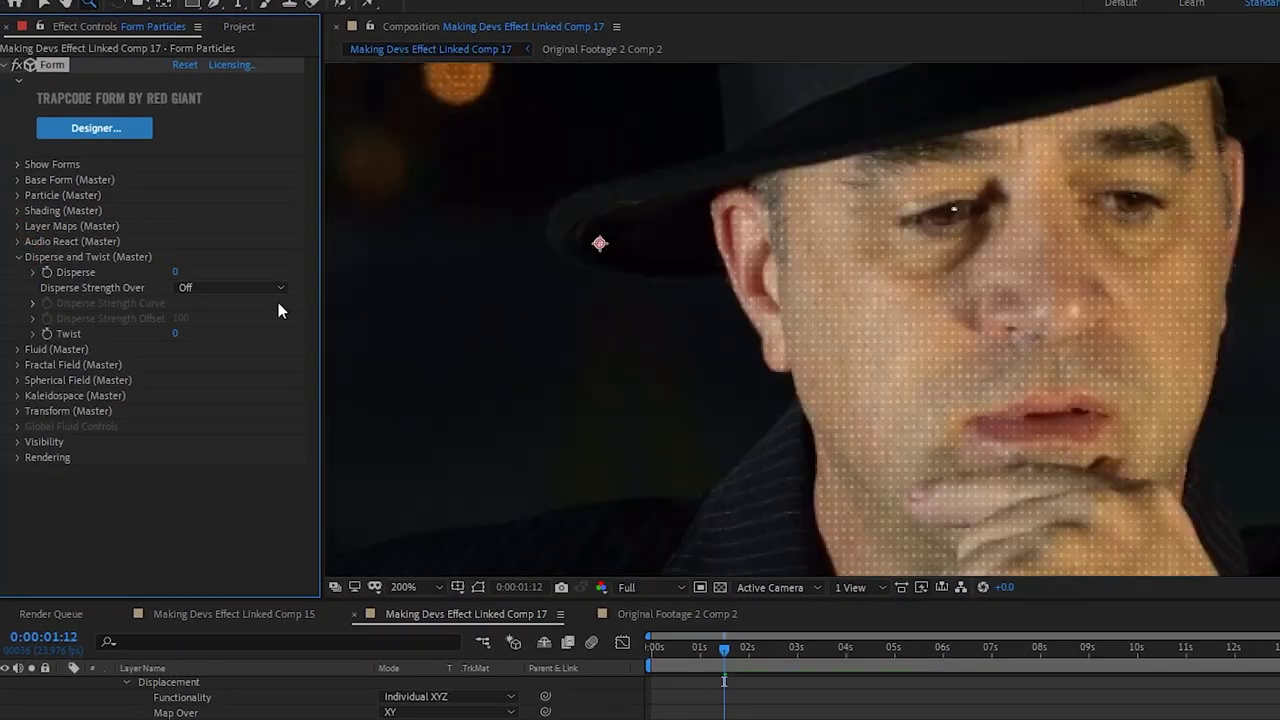
left_click(177, 272)
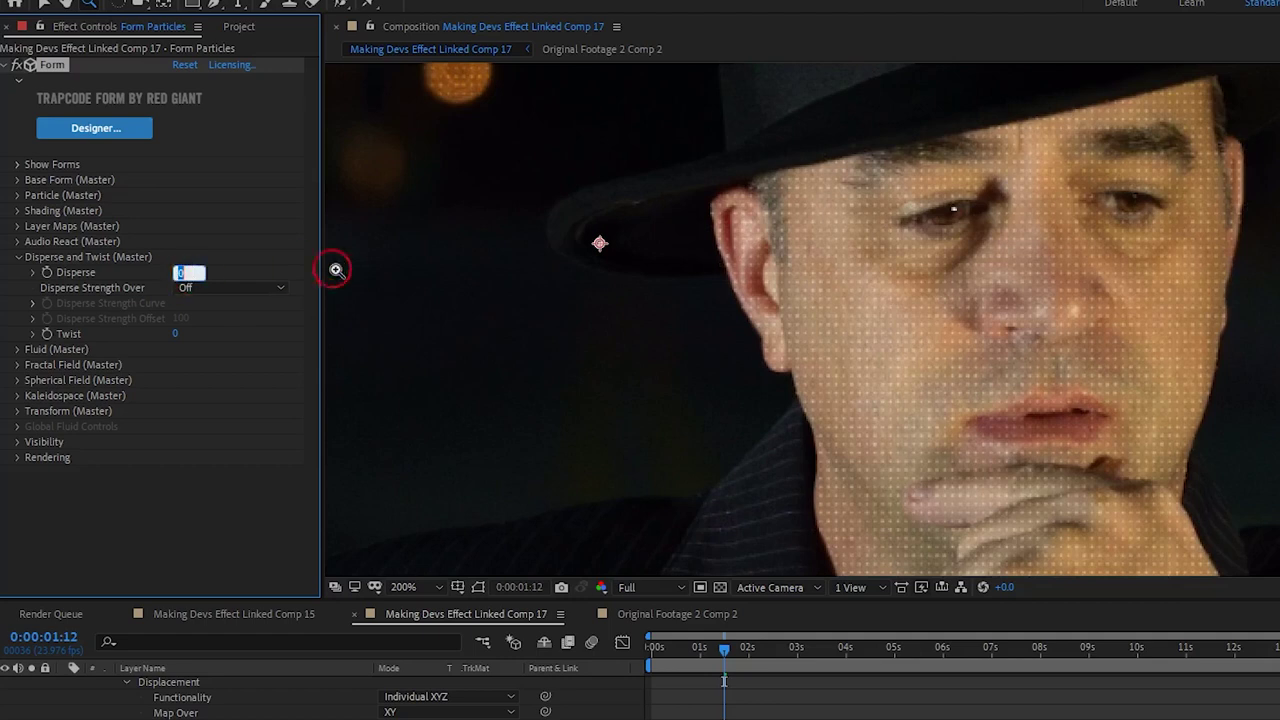
key("Return")
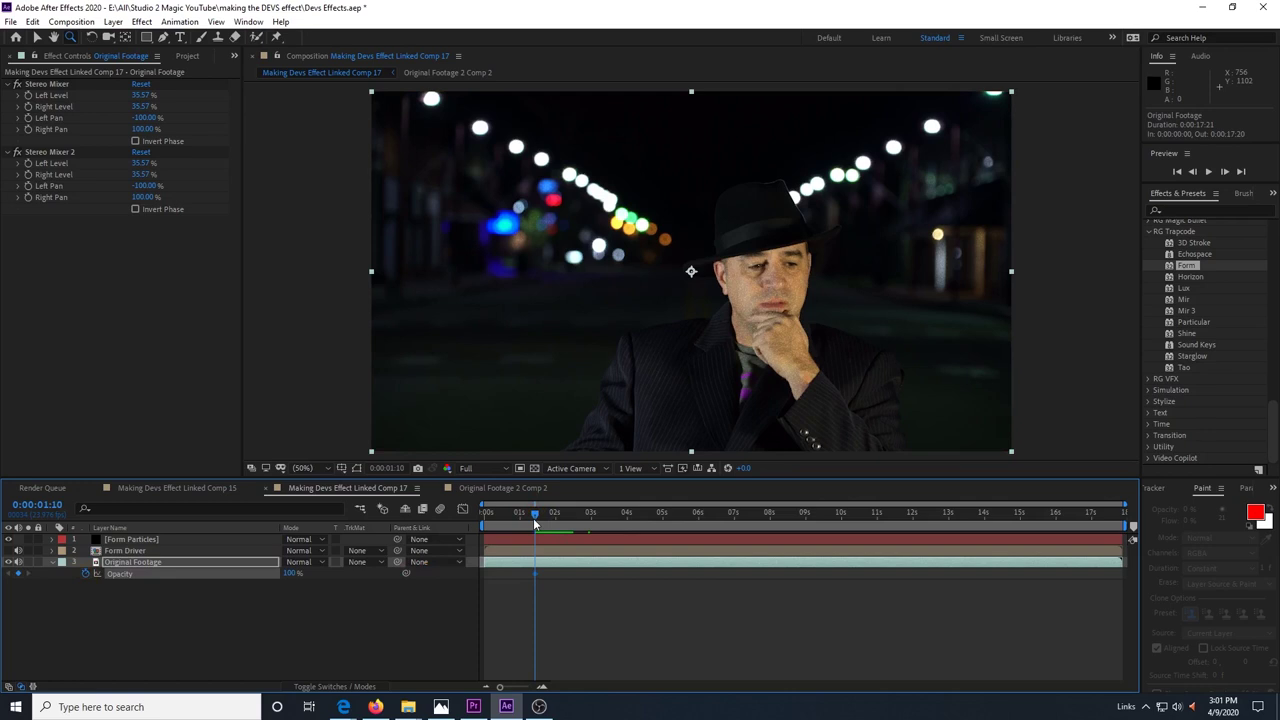
left_click(541, 516)
- Add a horizontal-only Fast Box Blur to Original Footage at 1:14
key("space")
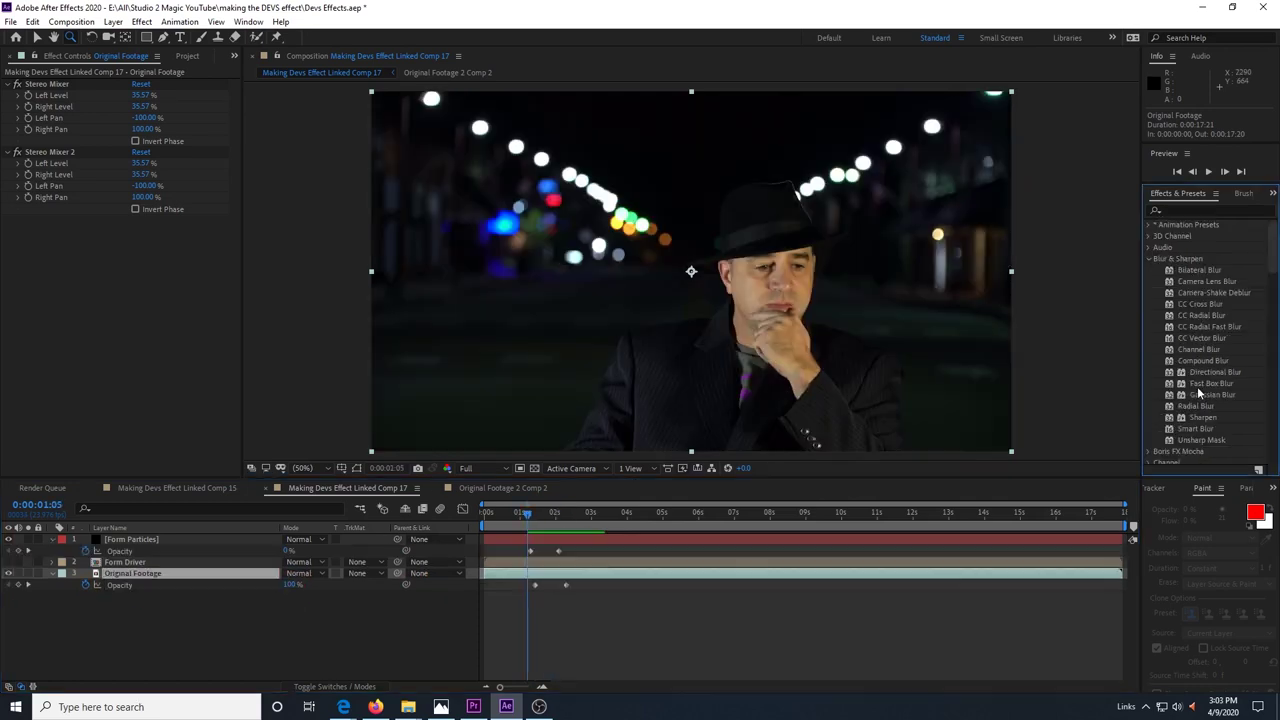
left_click_drag(1211, 383, 83, 380)
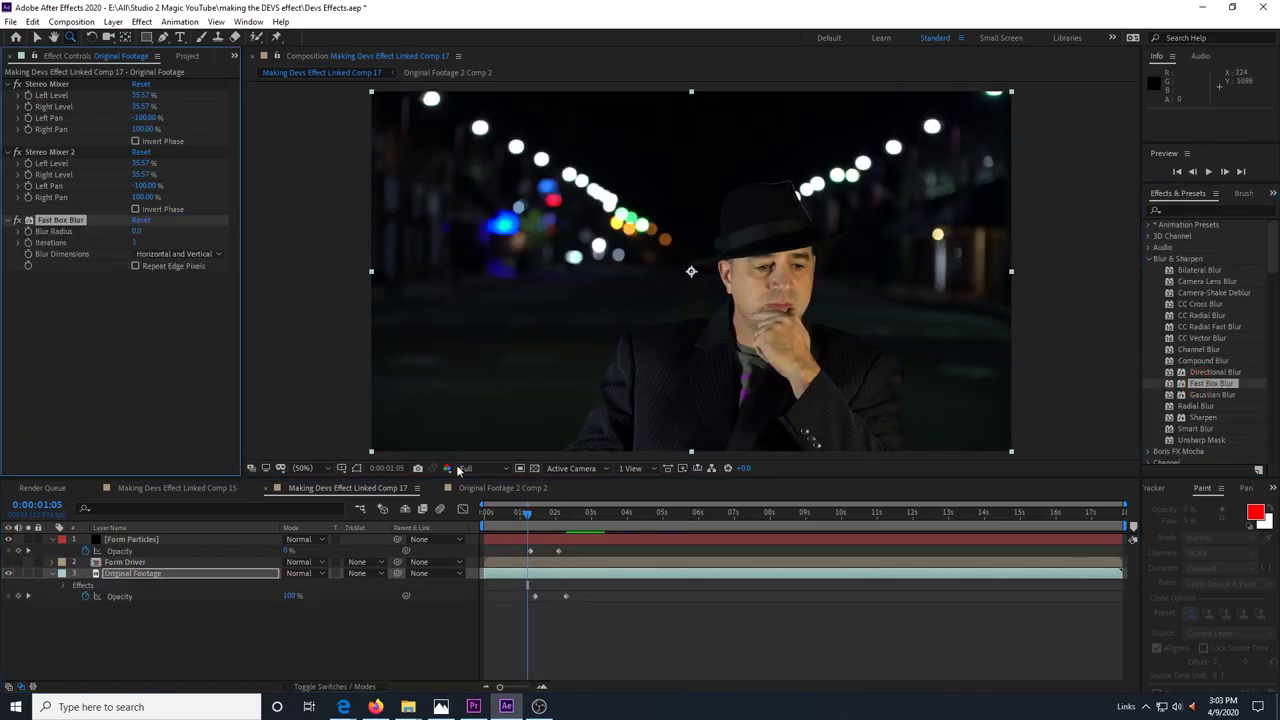
left_click(550, 514)
left_click_drag(550, 522, 542, 527)
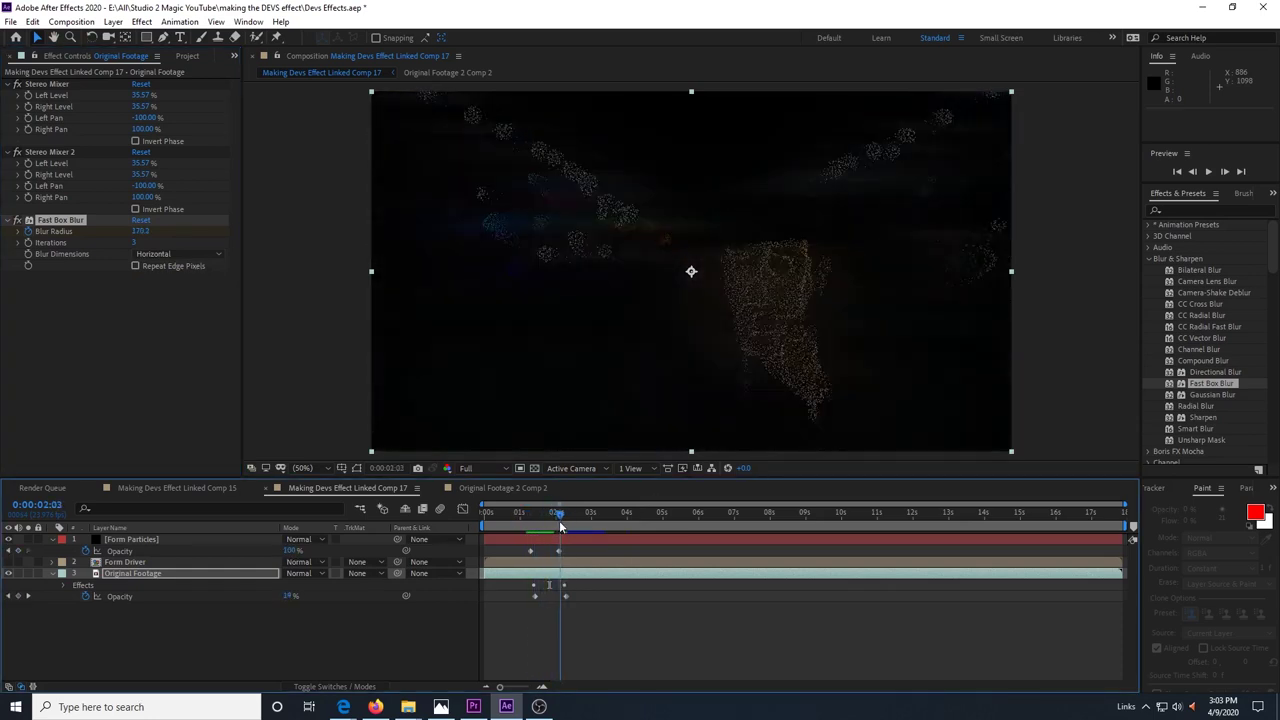
left_click(178, 254)
left_click(173, 284)
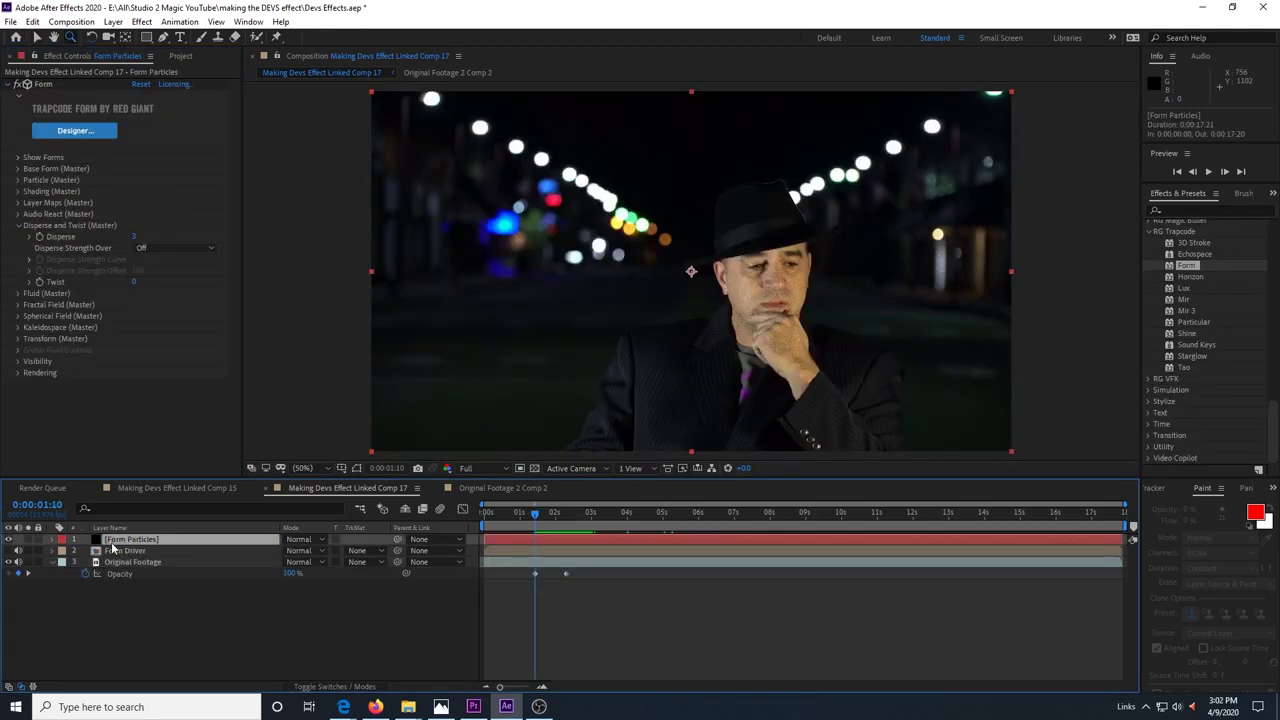
- Keyframe Form Particles opacity so it rises to 100% by 2:02
key("t")
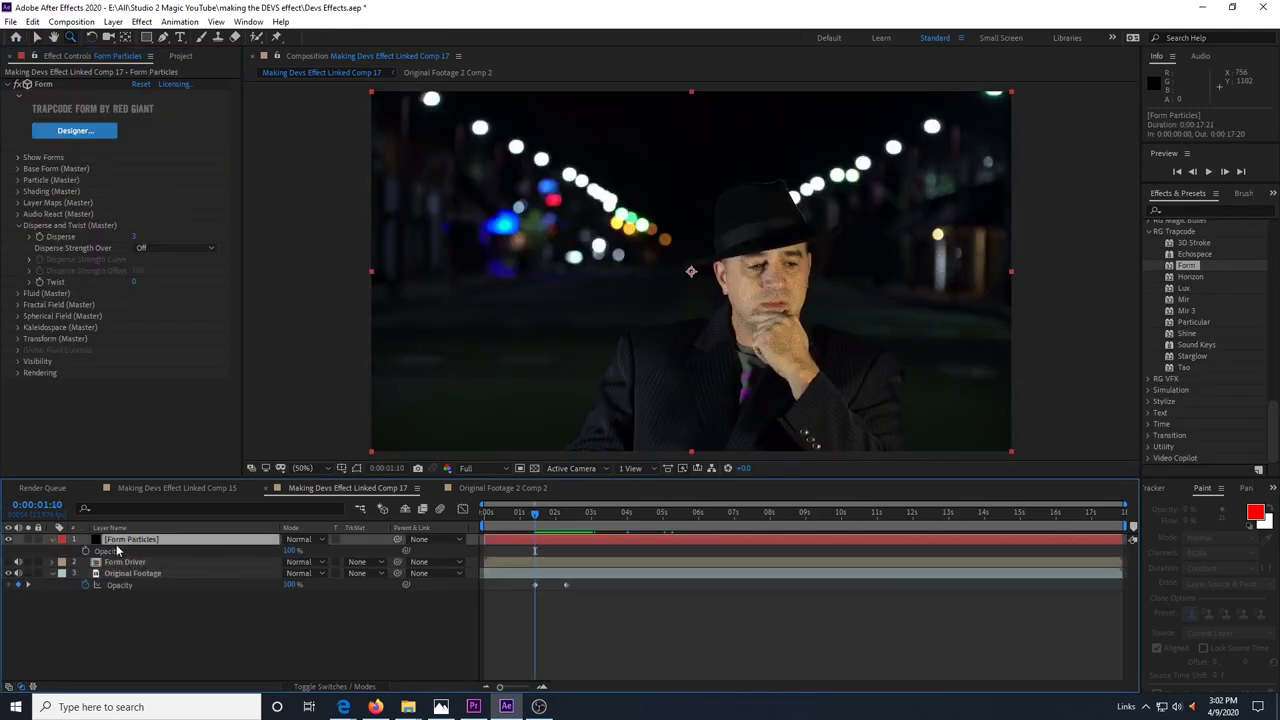
left_click(85, 551)
left_click(558, 515)
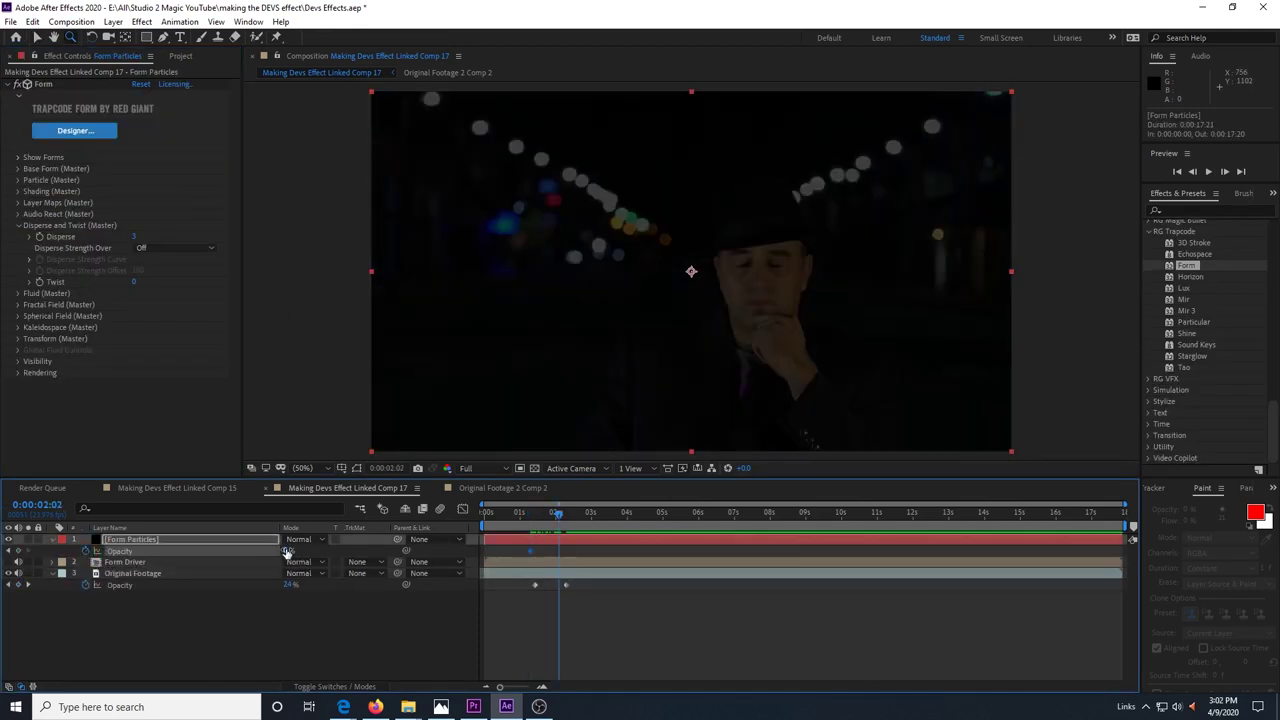
left_click_drag(287, 551, 432, 539)
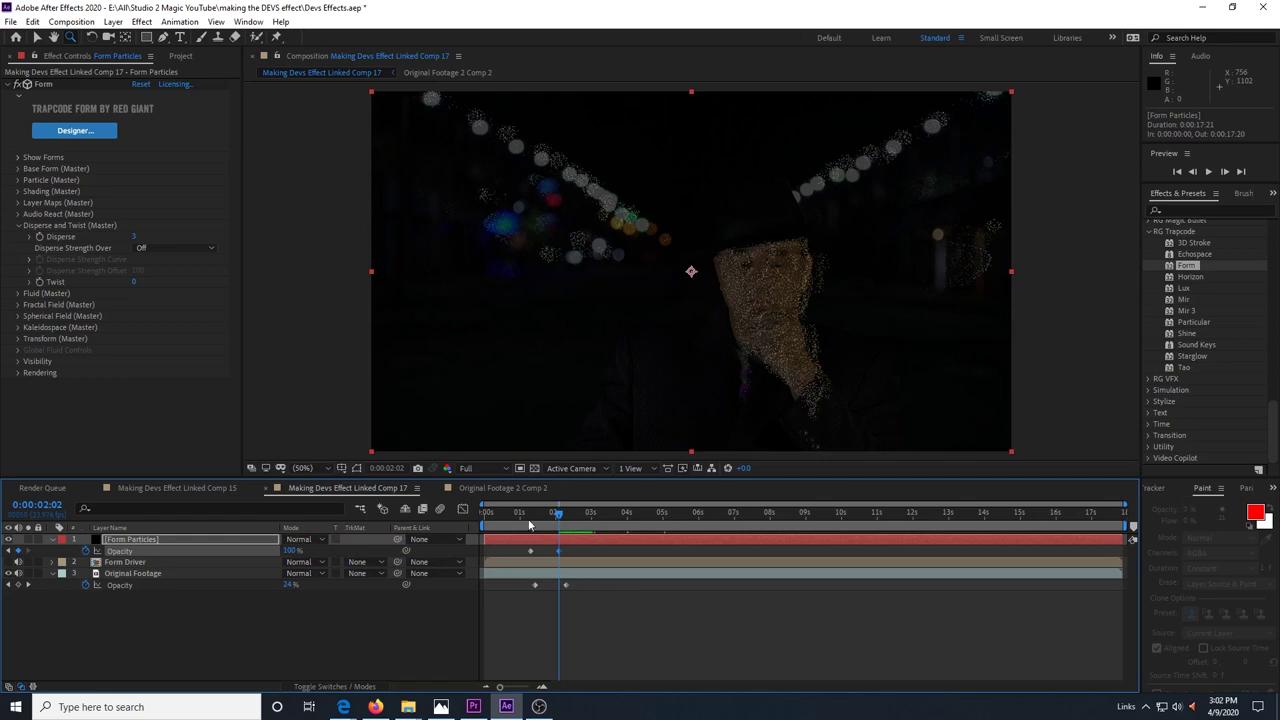
right_click(193, 648)
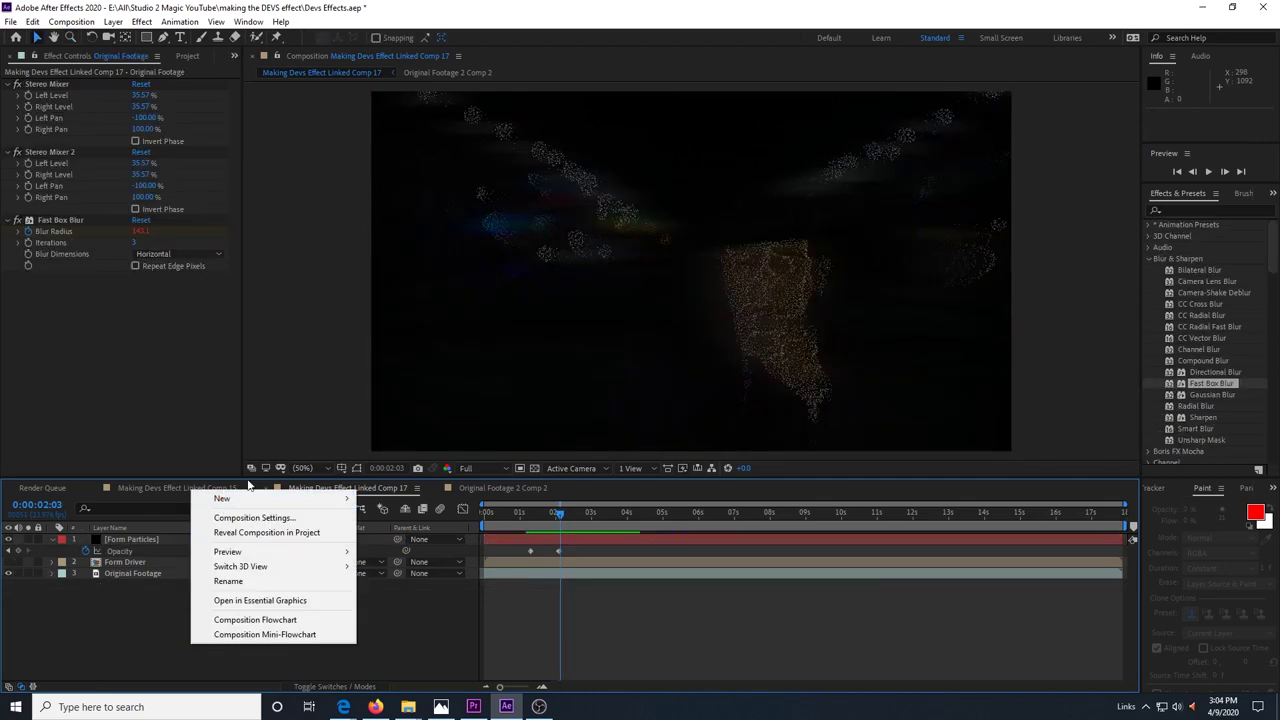
- Add Camera 1 with depth of field on, focus distance 1225 and aperture 60
mouse_move(235, 498)
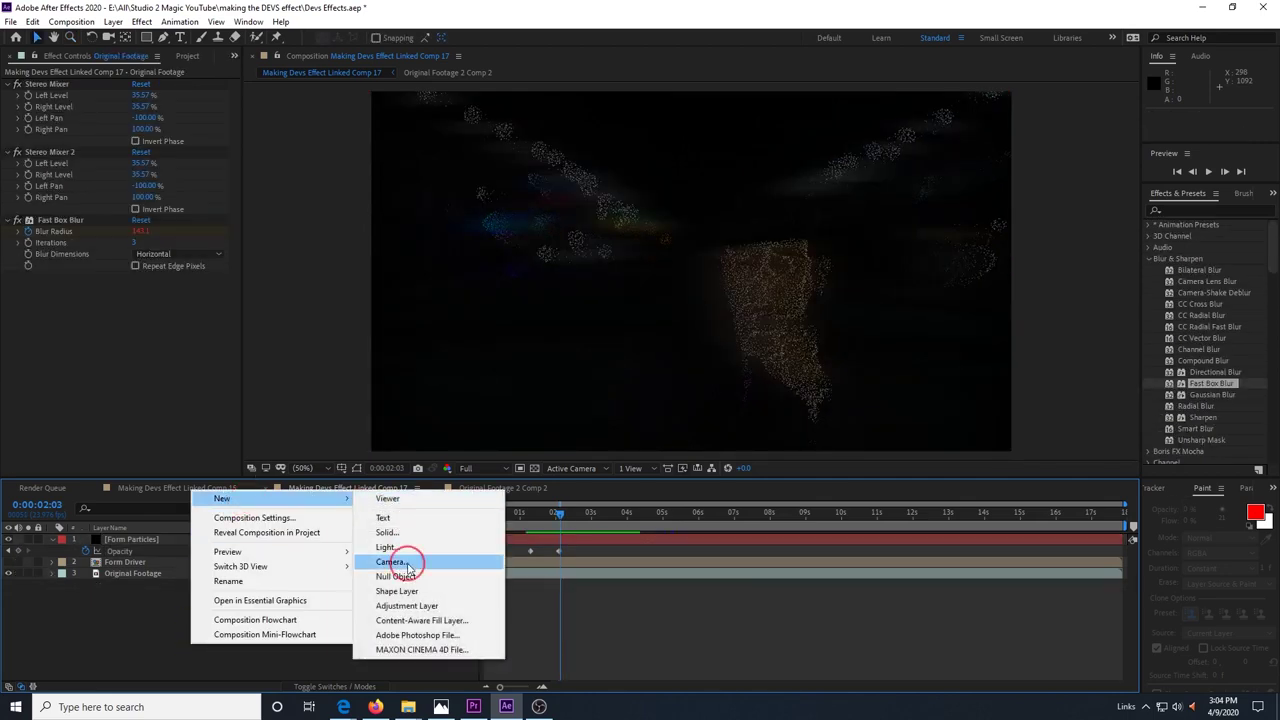
left_click(400, 483)
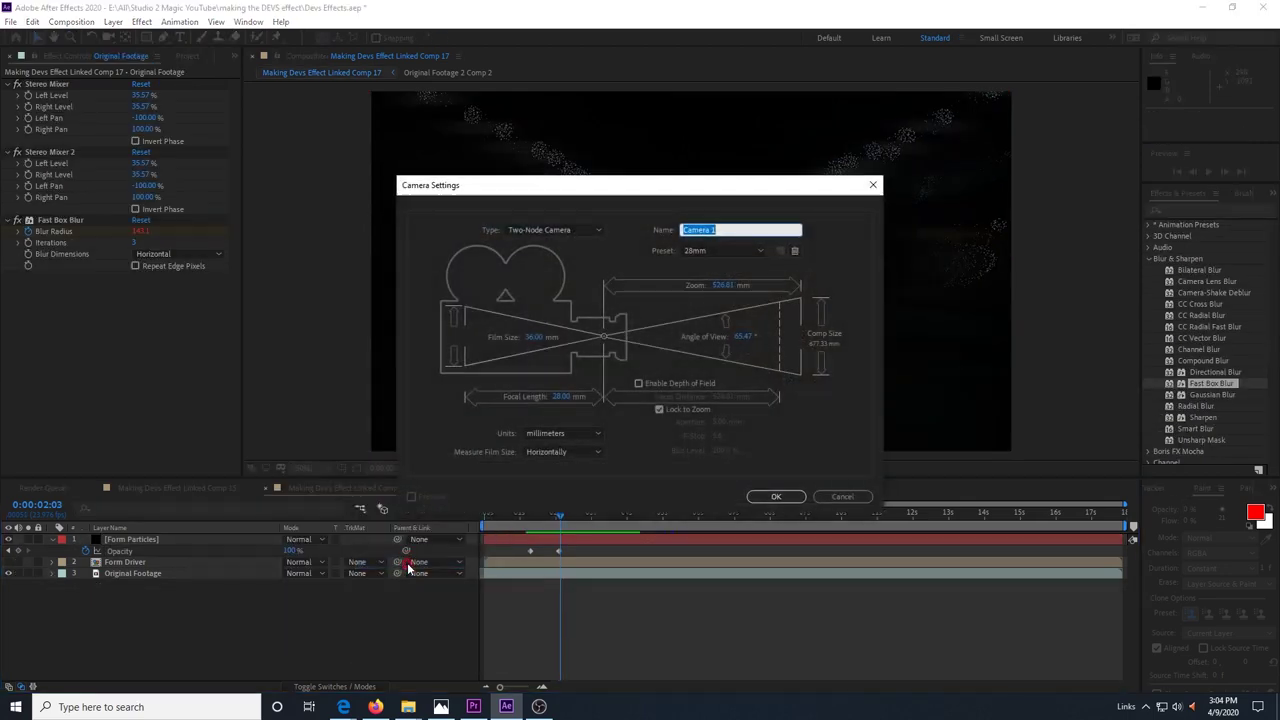
left_click(772, 497)
key("a")
key("a")
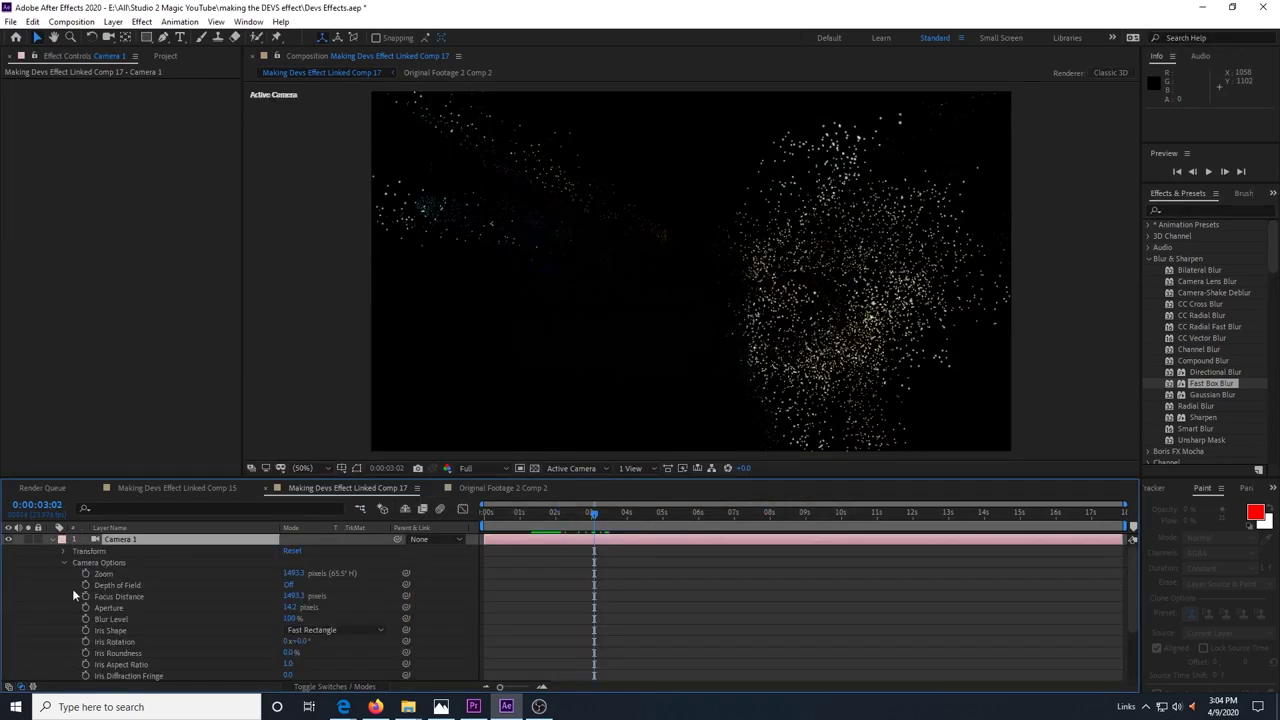
left_click(286, 585)
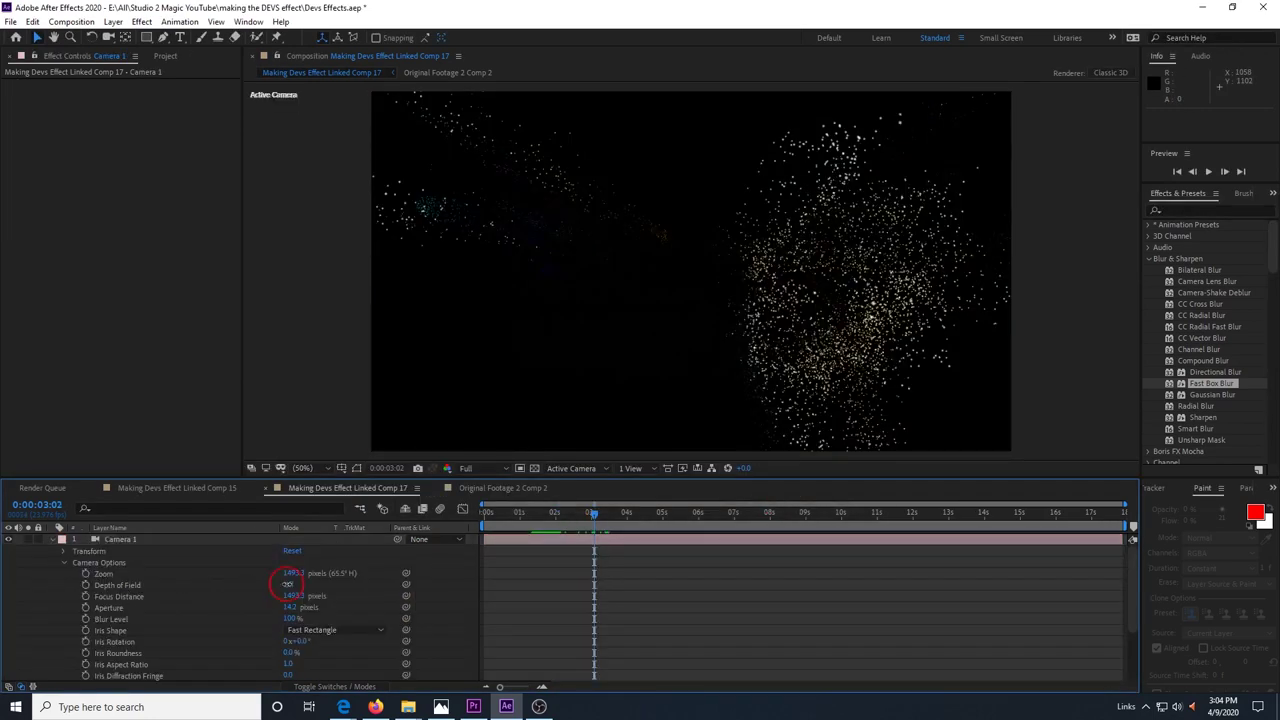
left_click_drag(296, 598, 286, 600)
left_click(287, 607)
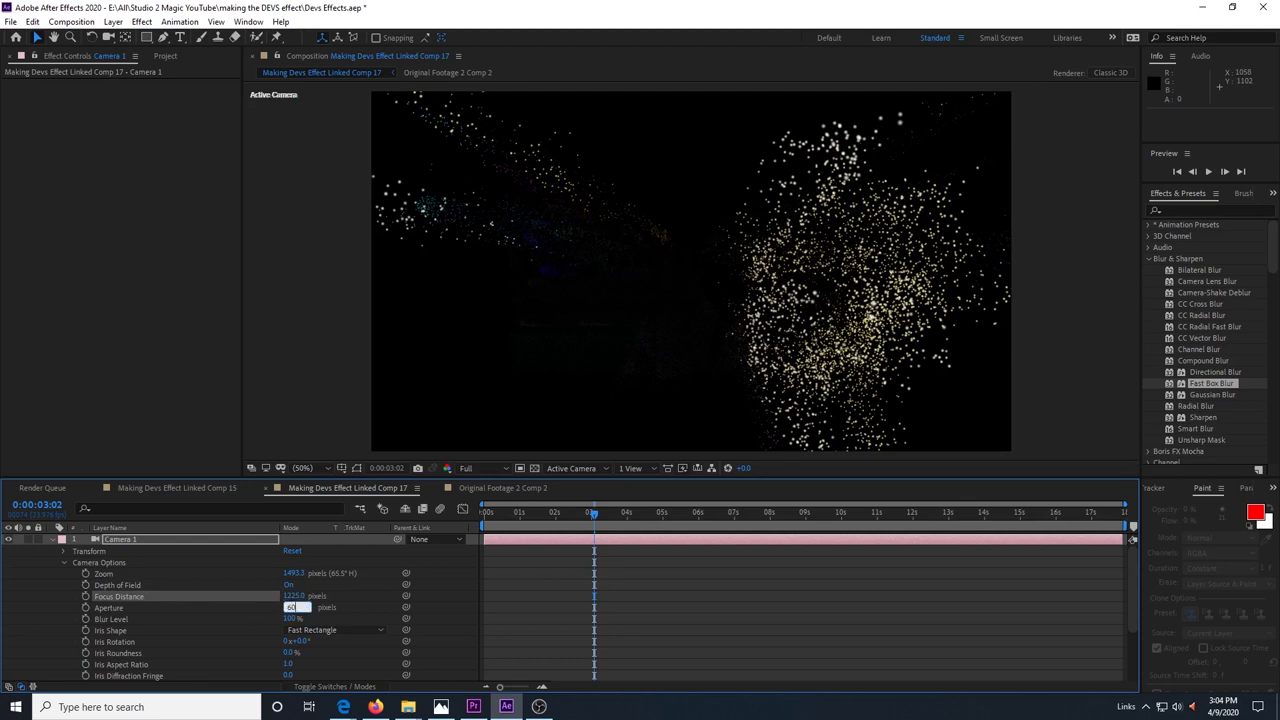
type("60")
key("Return")
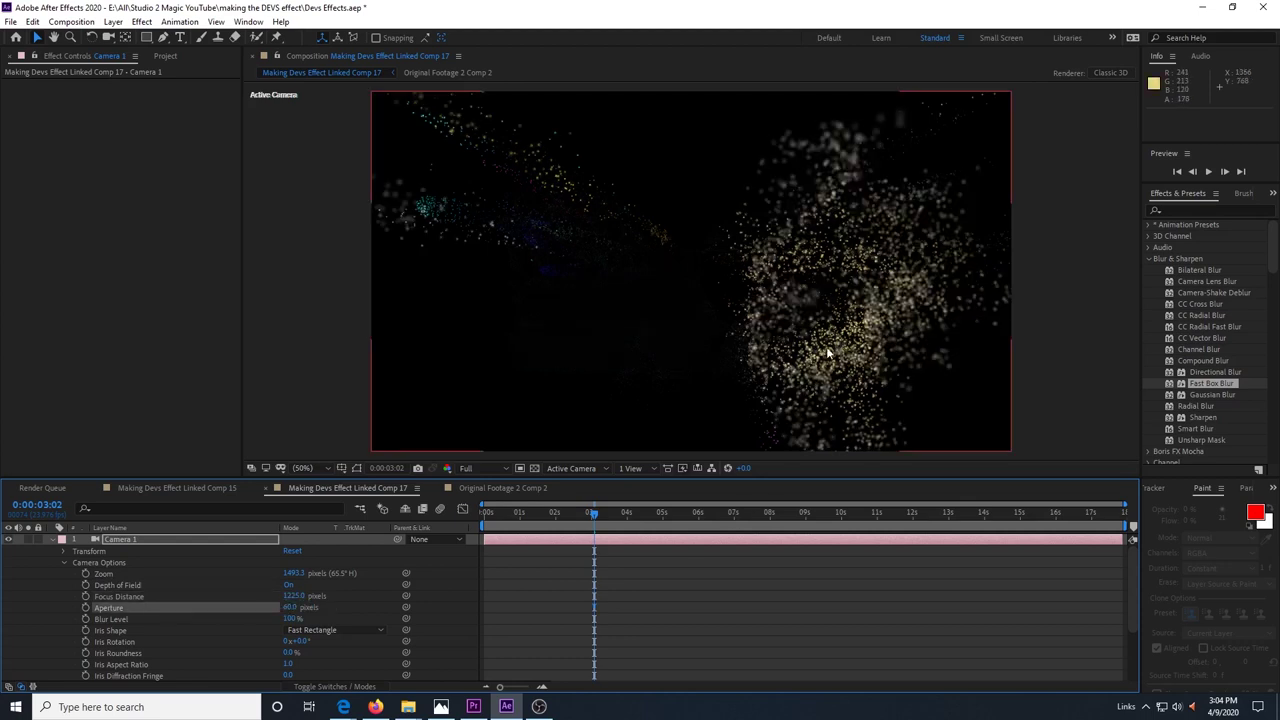
- Hide Original Footage and fine-tune the camera focus distance to about 1536
left_click(543, 515)
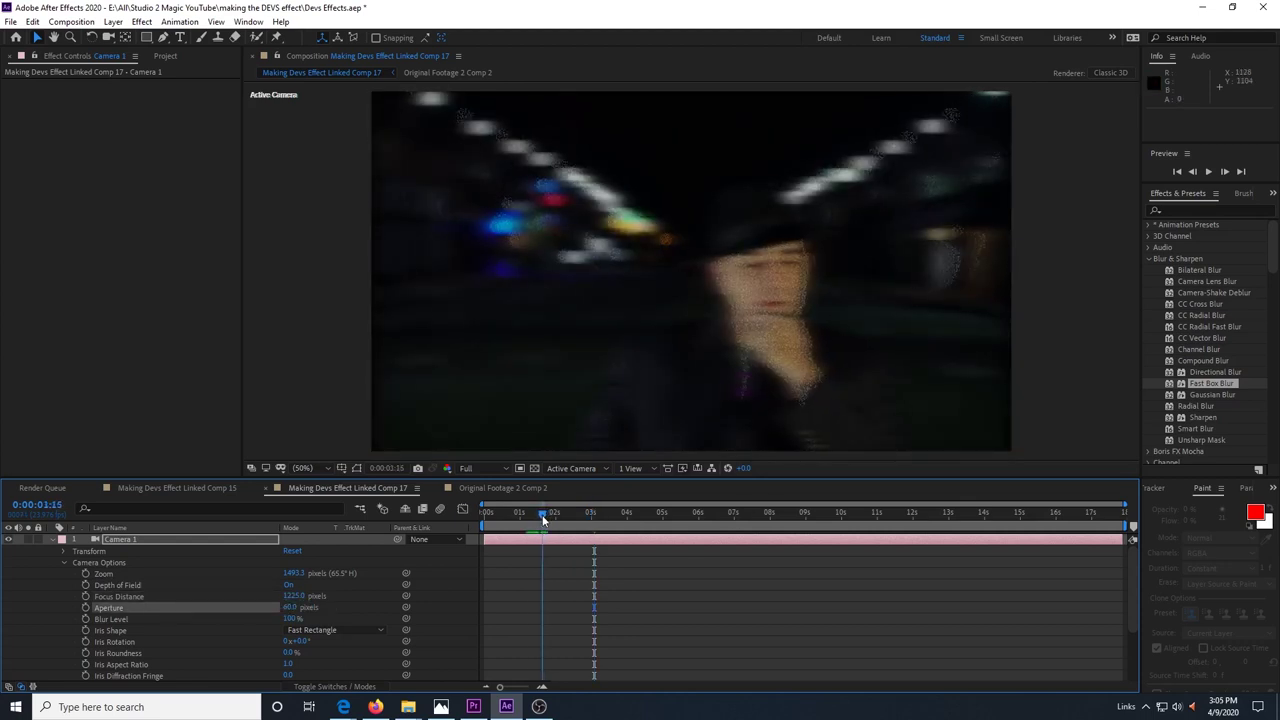
left_click(52, 539)
left_click(8, 584)
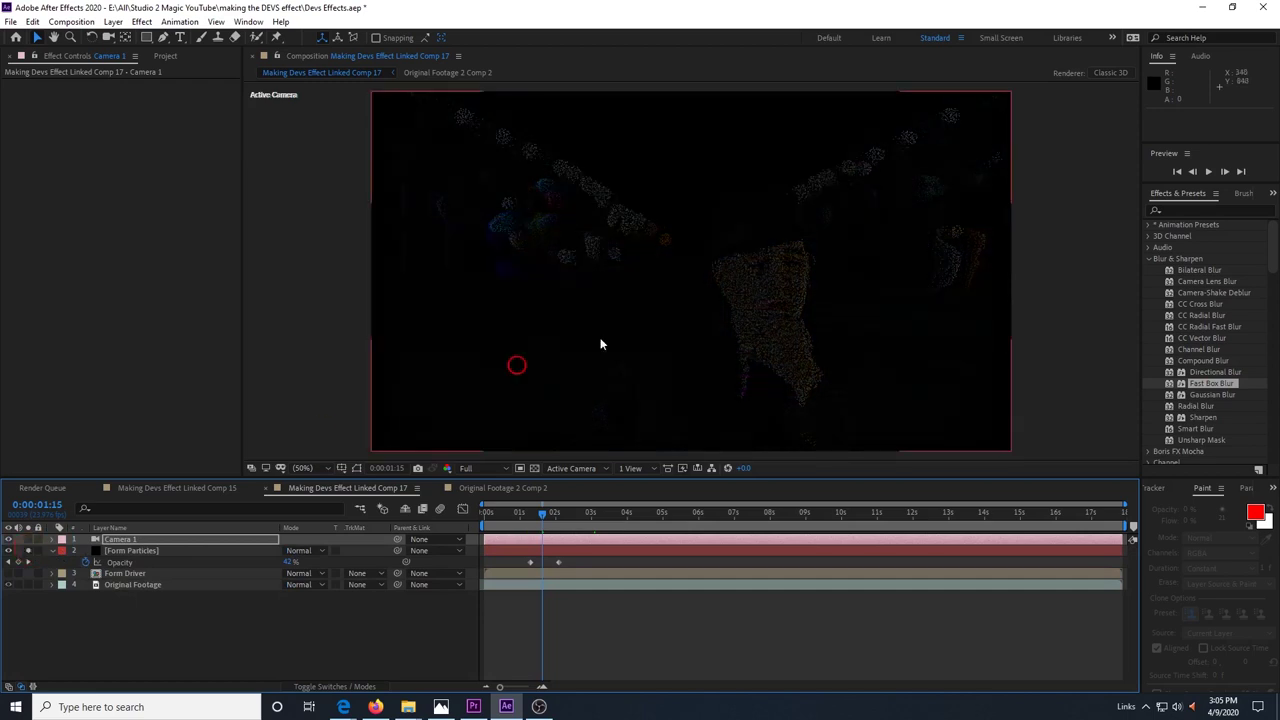
scroll(836, 277, "up", 4)
left_click(54, 541)
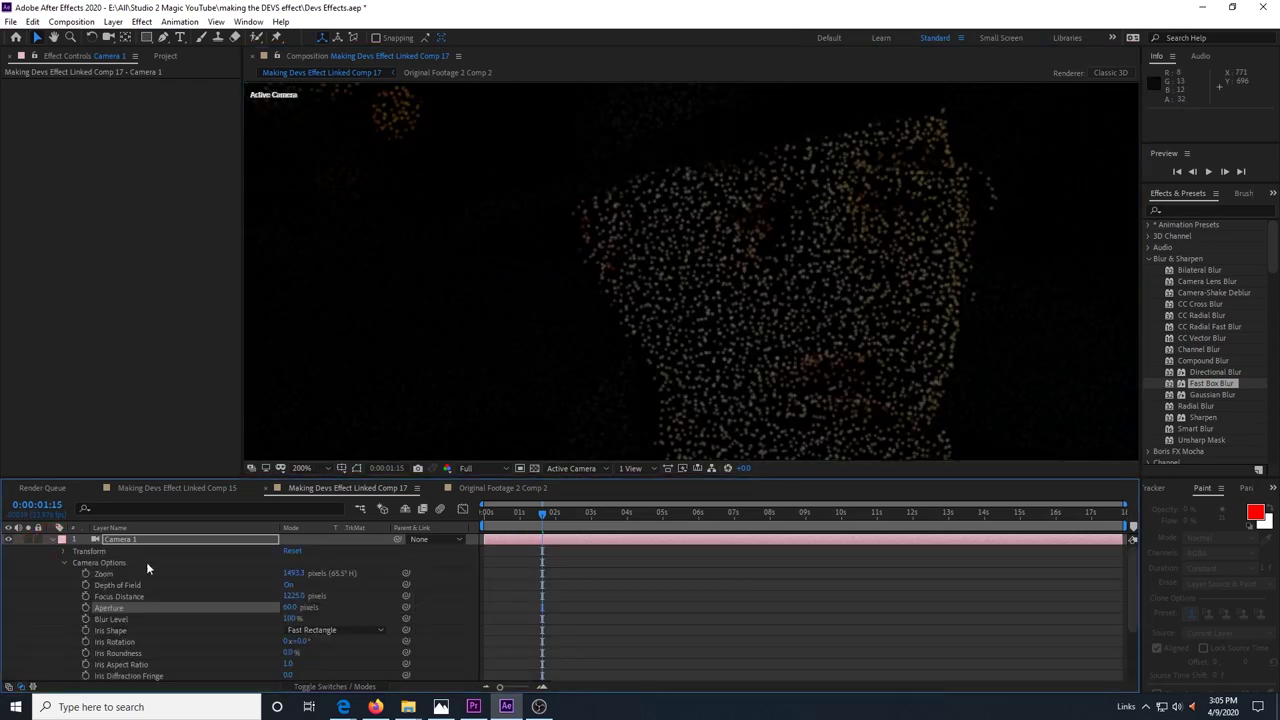
left_click_drag(288, 598, 466, 575)
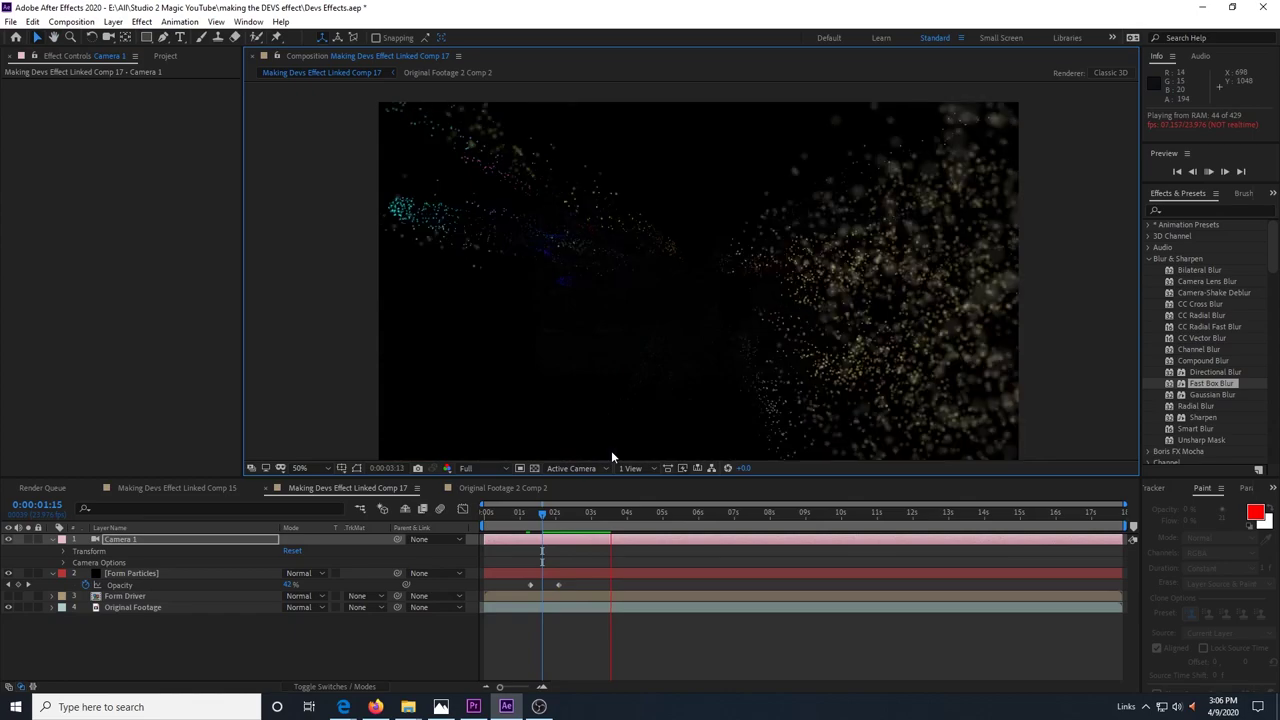
left_click(531, 530)
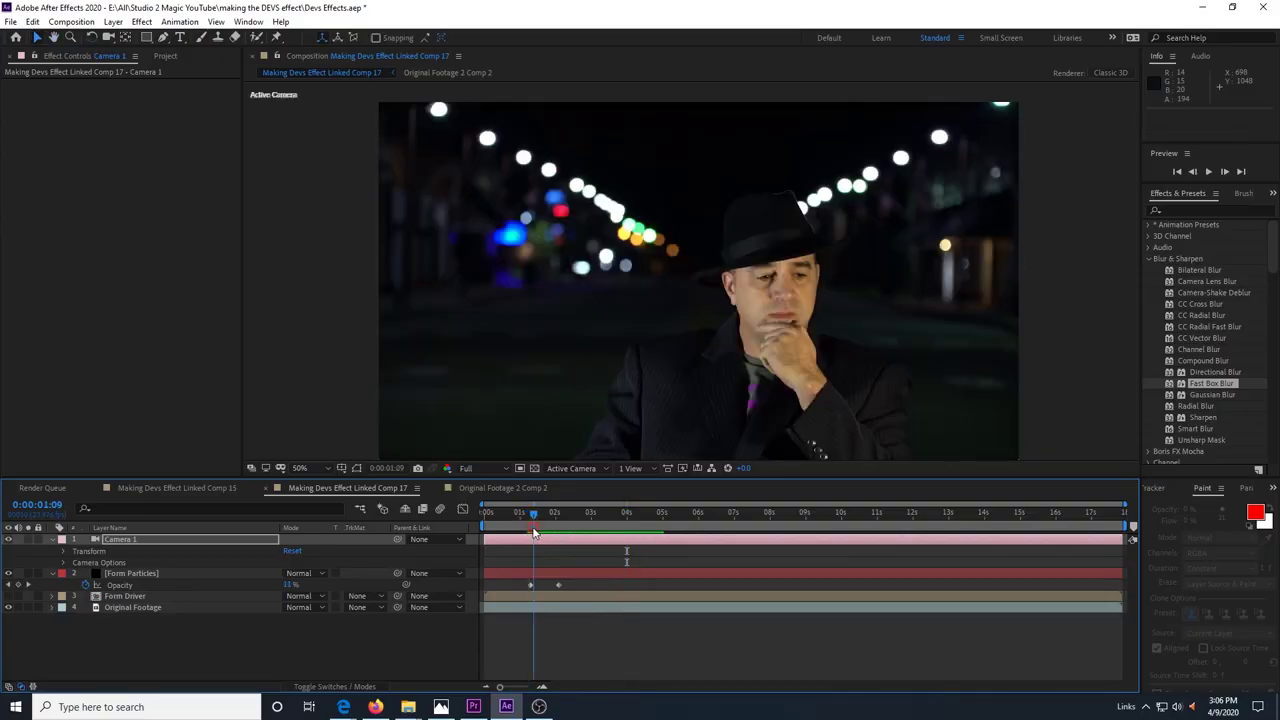
left_click_drag(532, 533, 531, 533)
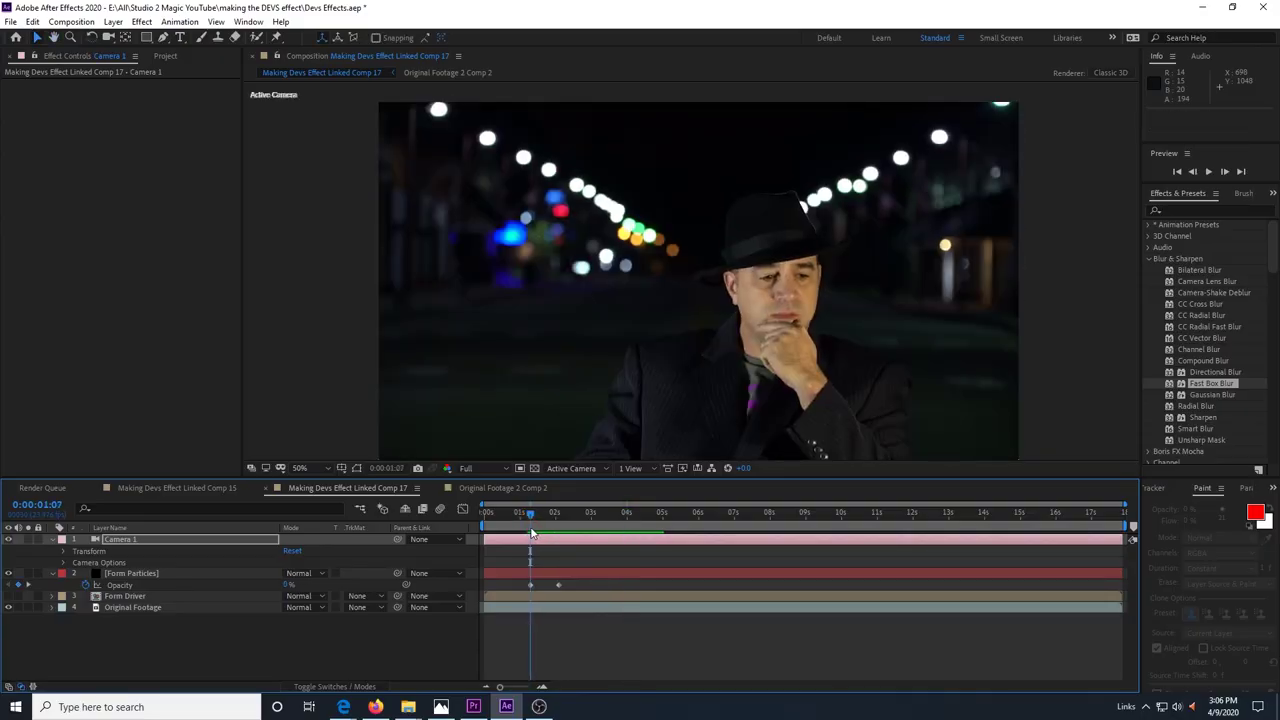
left_click(62, 551)
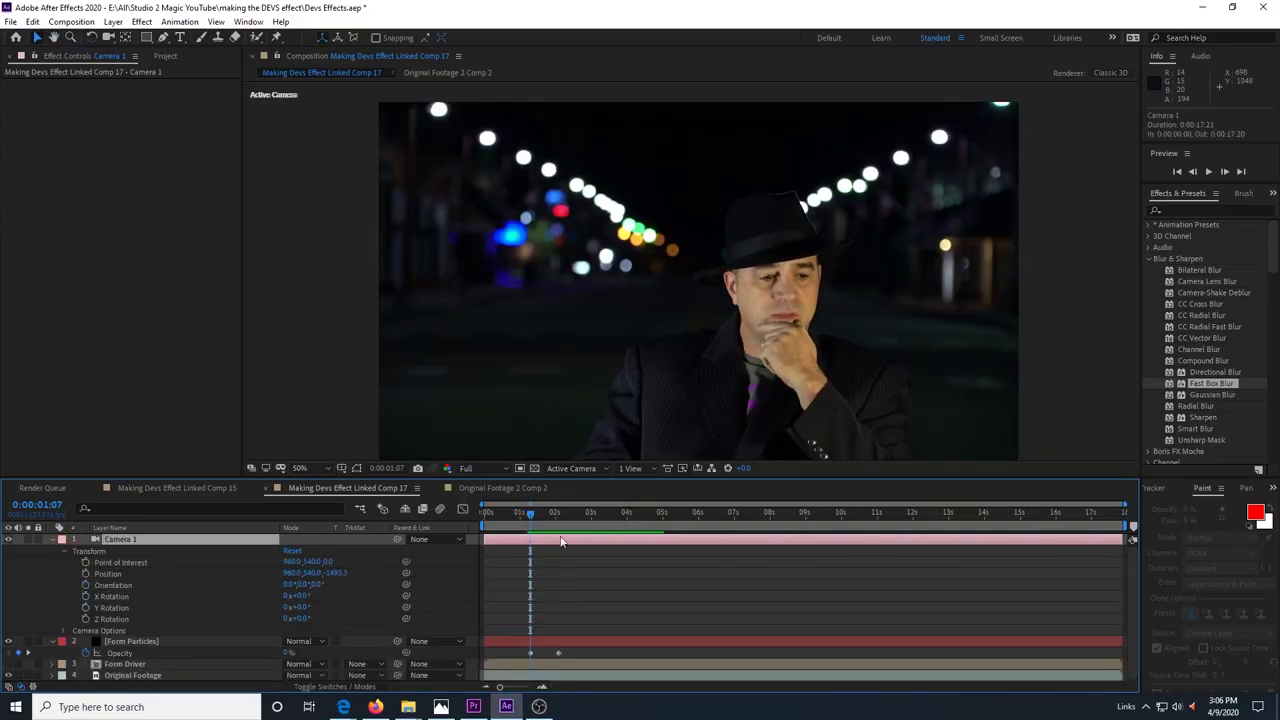
- Keyframe all of Camera 1's transform properties at about 1:20
left_click_drag(530, 512, 658, 514)
left_click(85, 562)
left_click(85, 573)
left_click(85, 585)
left_click(85, 596)
left_click(85, 607)
left_click(85, 619)
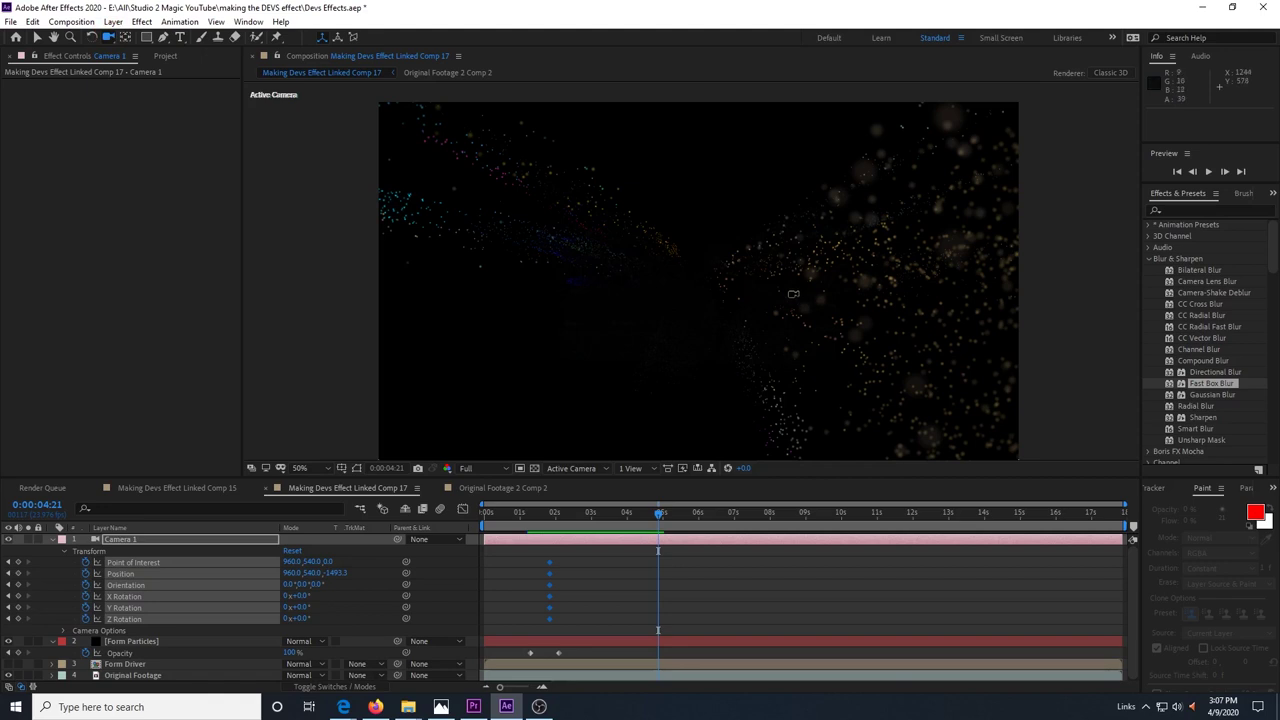
- At 4:21, reposition Camera 1 over the particles and roll it 45° on Z, then preview
left_click_drag(793, 294, 689, 327)
left_click_drag(298, 618, 328, 618)
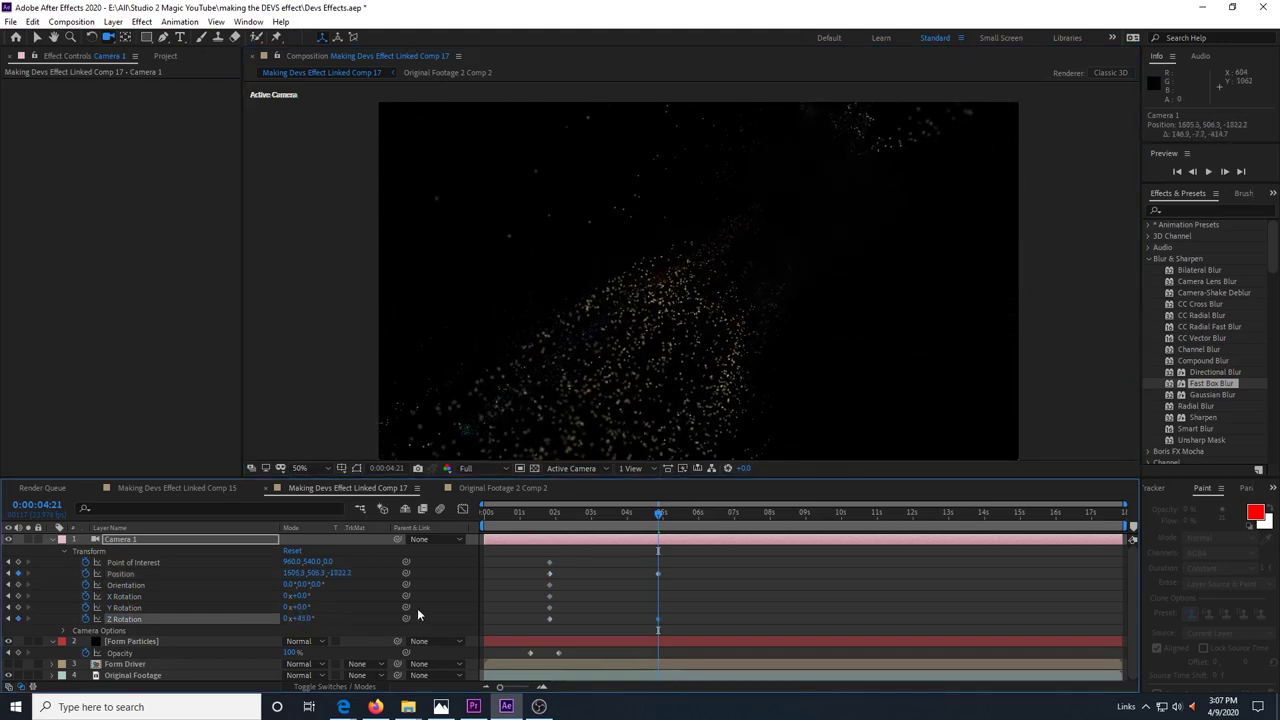
key("space")
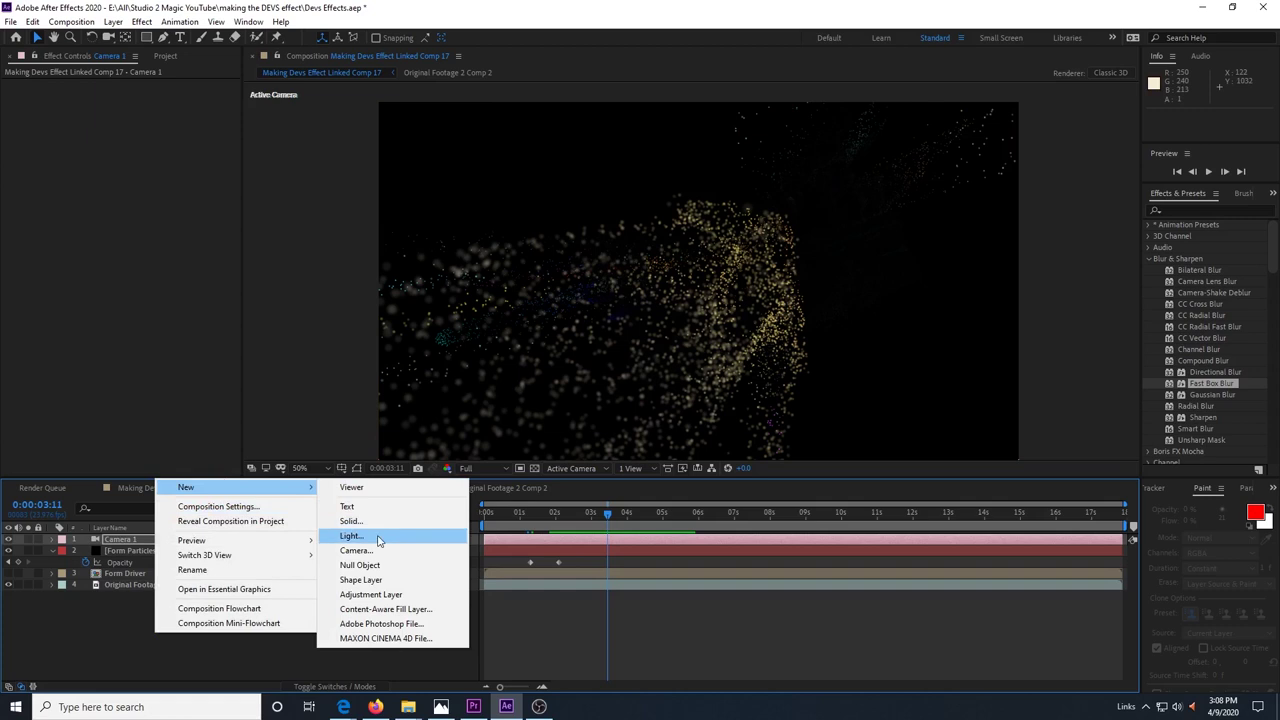
left_click(366, 521)
- Name the new solid 'background particles' and apply Trapcode Particular to it
key("Return")
key("Return")
type("background particles")
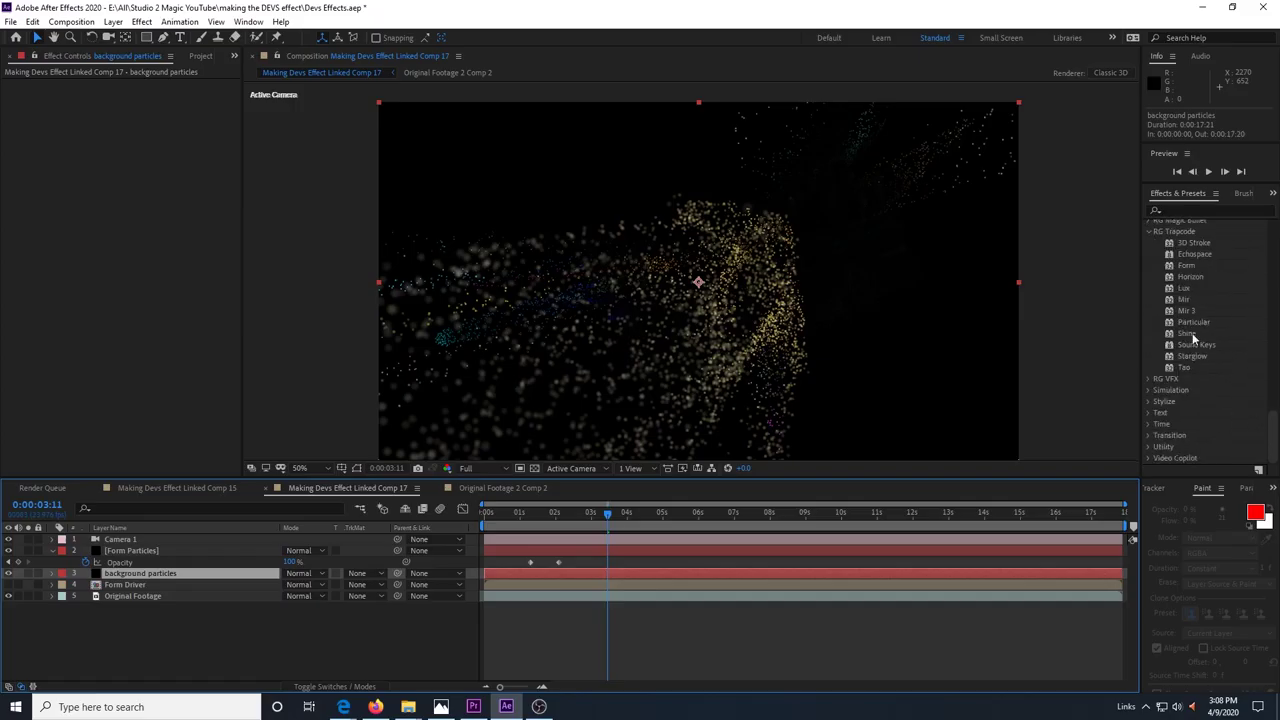
left_click_drag(1193, 322, 38, 256)
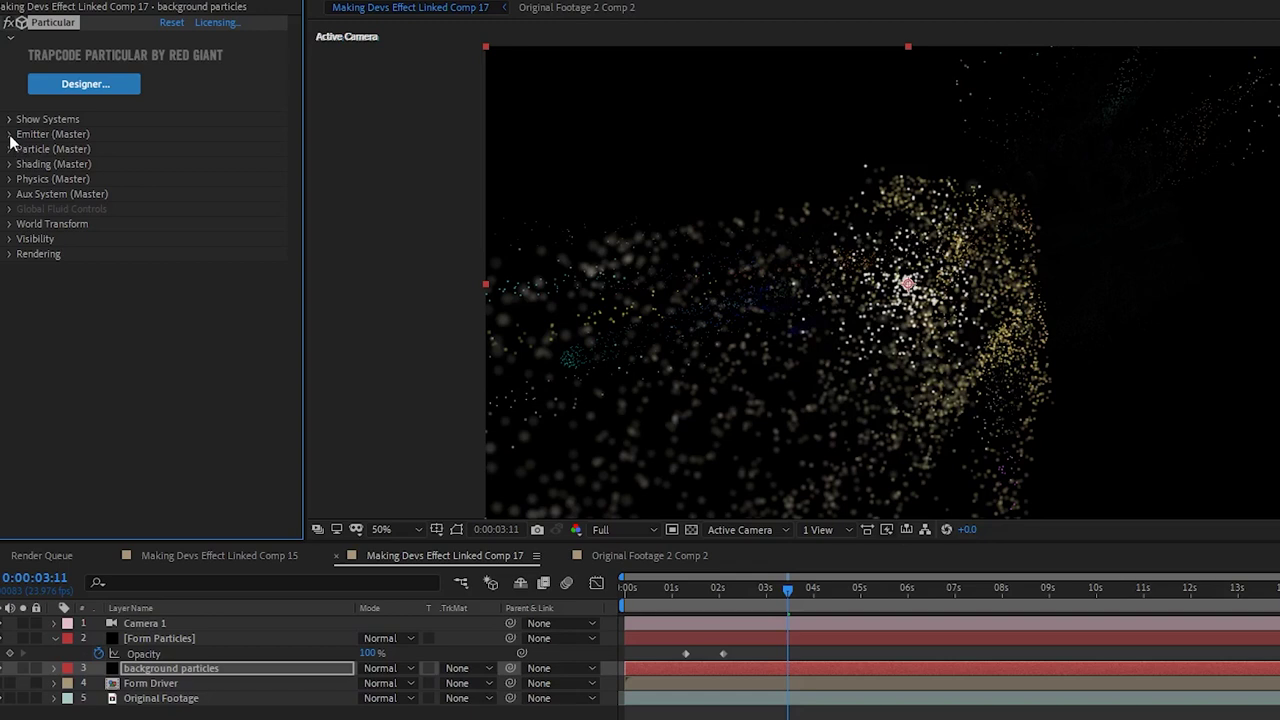
- Set the emitter to 3000 particles/sec with a Box type and Directional direction
left_click(10, 135)
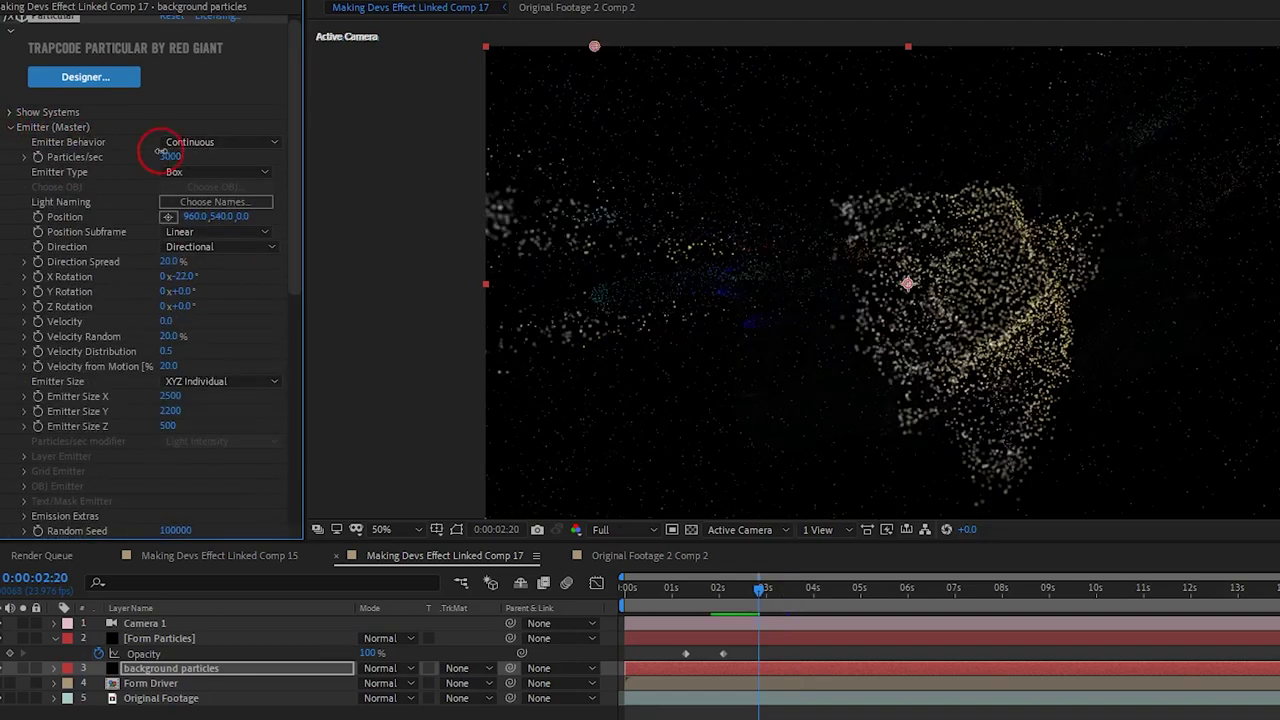
left_click(163, 153)
left_click(199, 175)
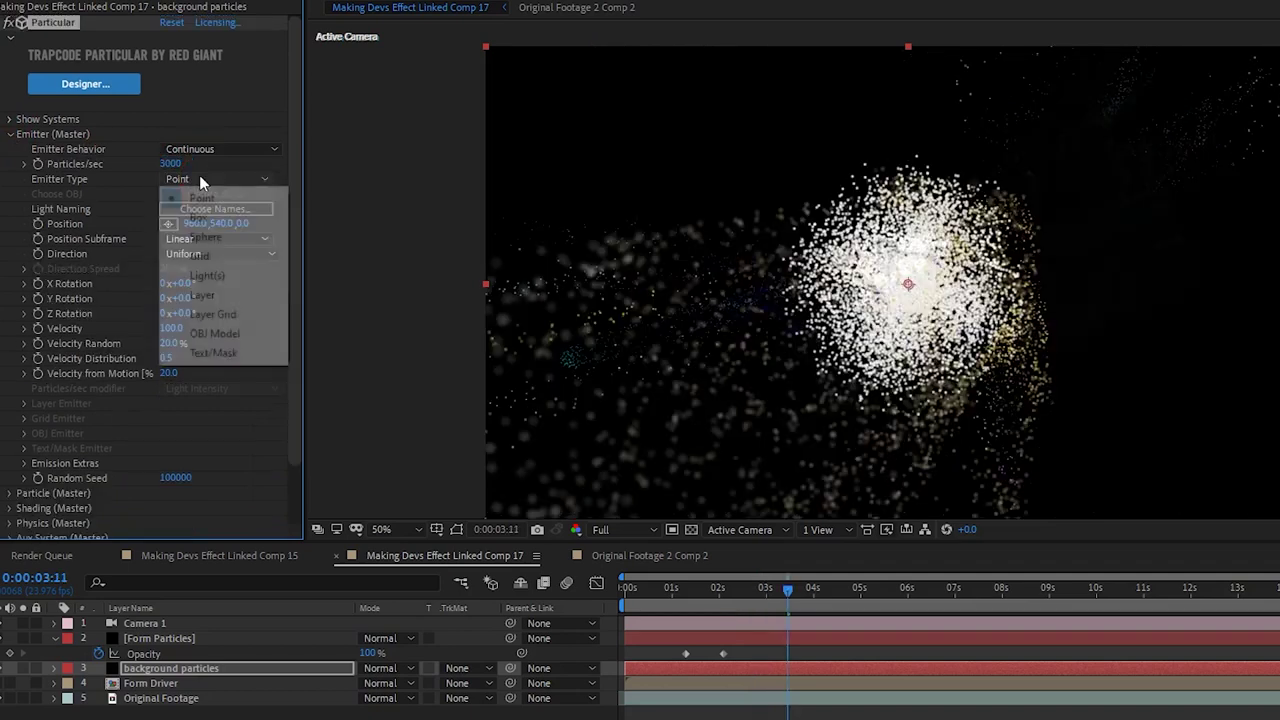
left_click(197, 217)
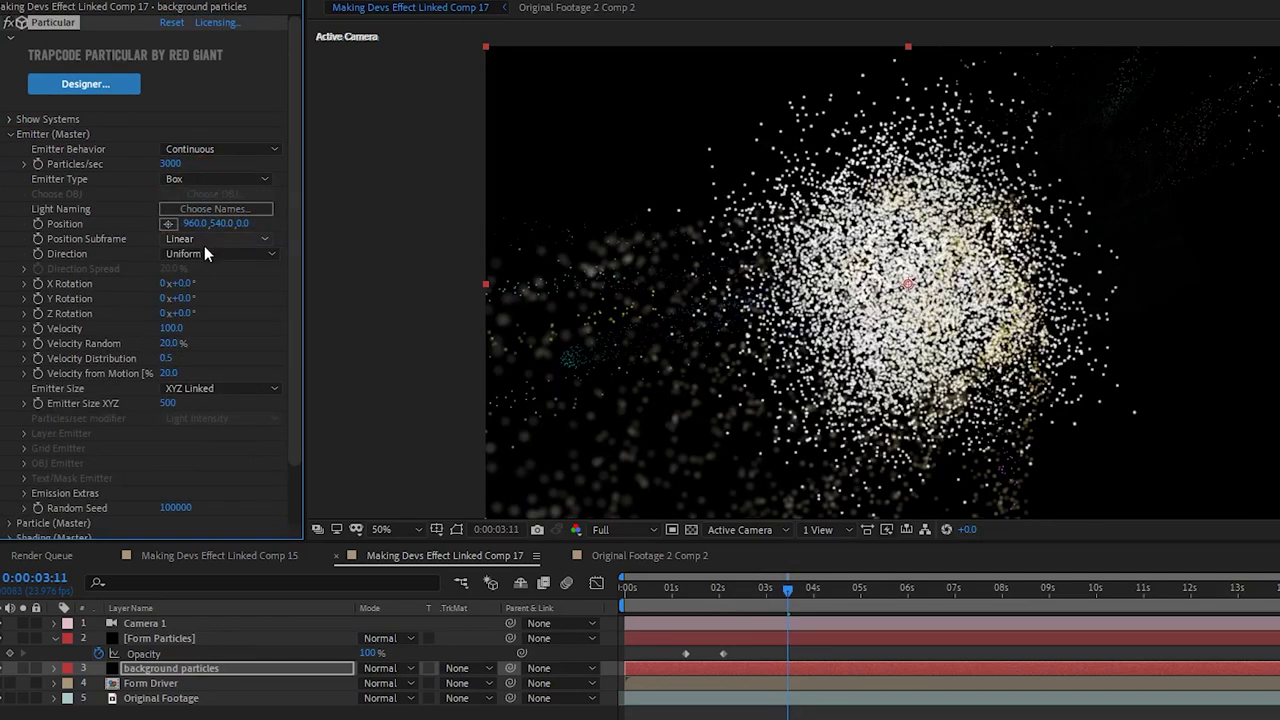
left_click(204, 253)
left_click(238, 292)
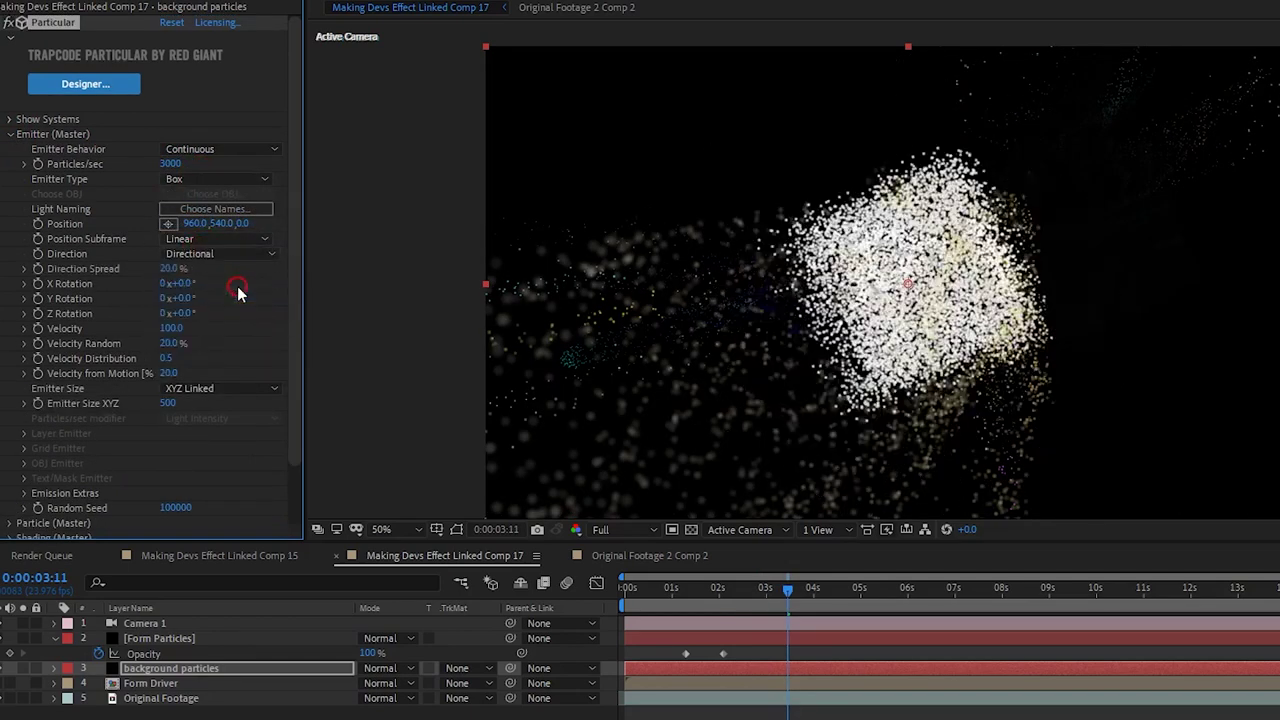
- Tilt the emitter to an X rotation of -22° and set its velocity to 0
left_click(182, 284)
type("-22")
key("Return")
left_click(175, 328)
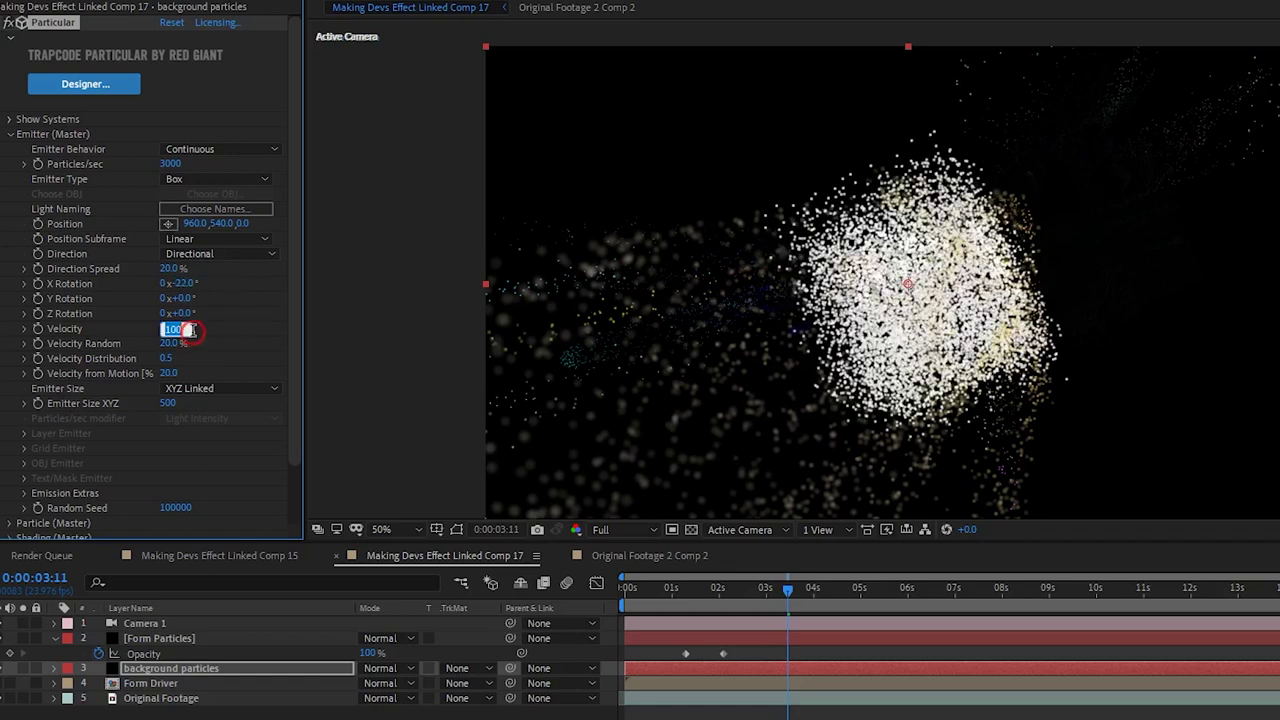
key("Return")
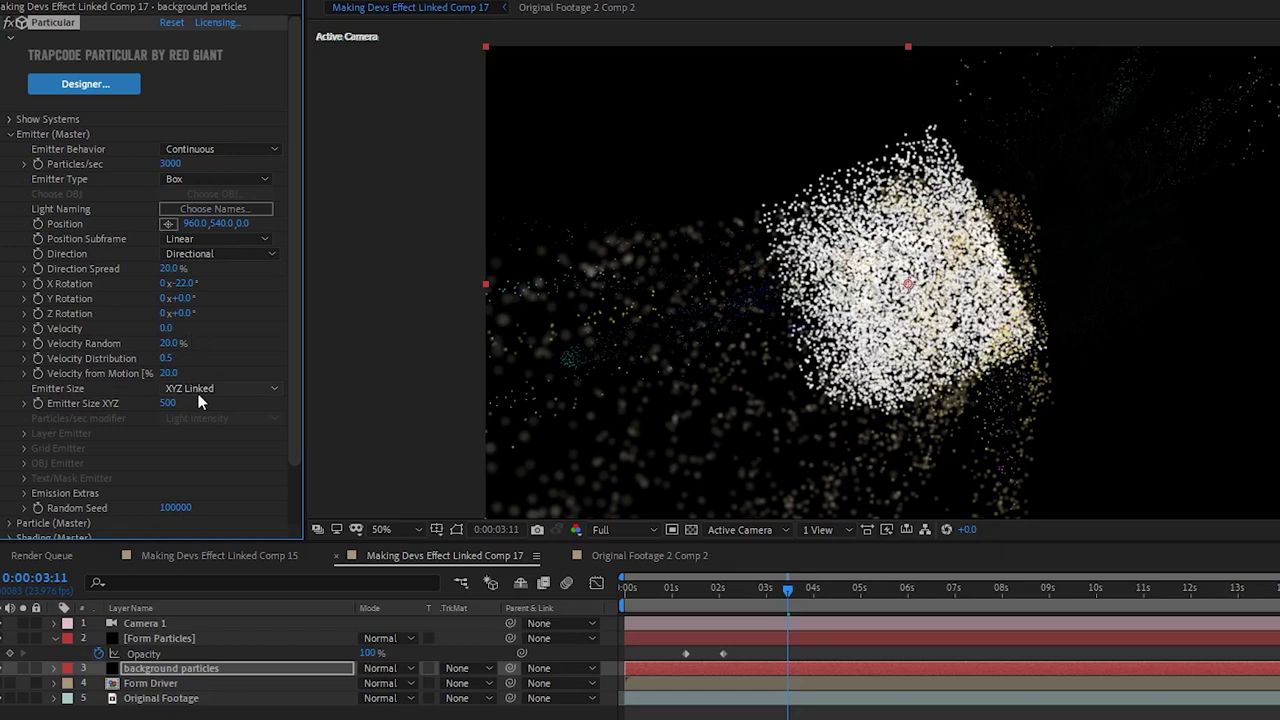
- Set Emitter Size to XYZ Individual with X 2500 and Y 2200
left_click(215, 389)
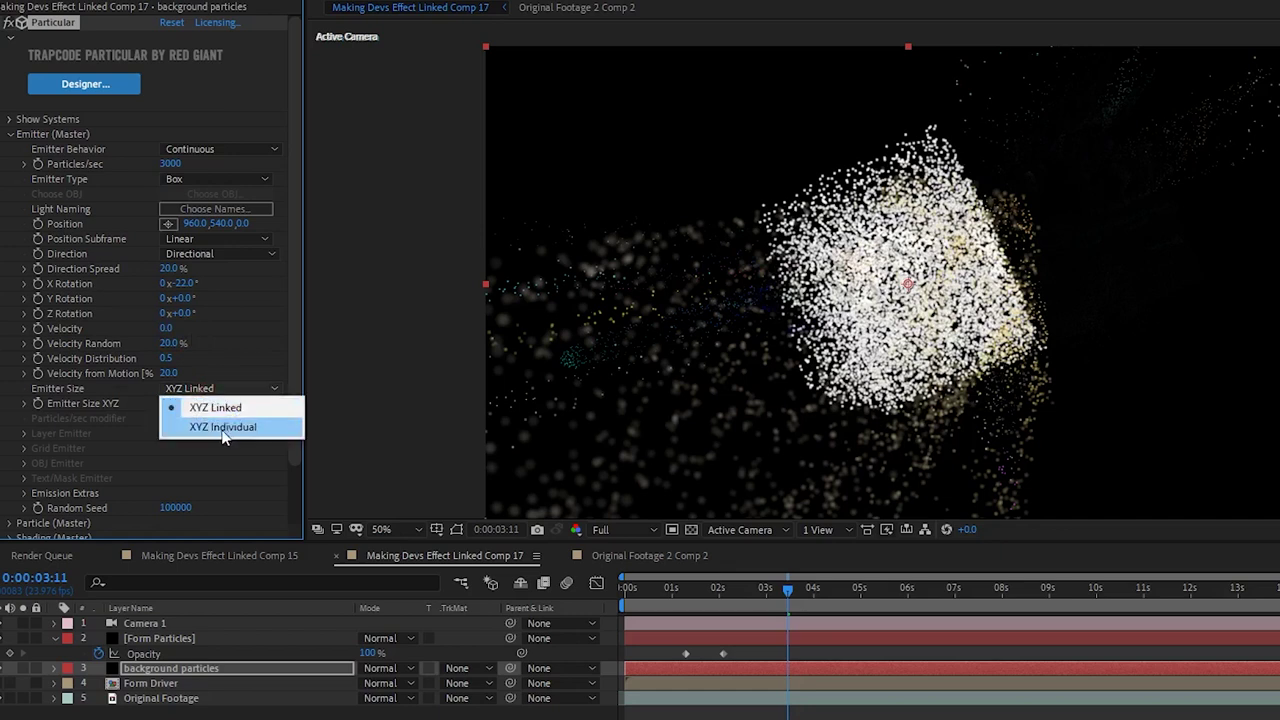
left_click(223, 427)
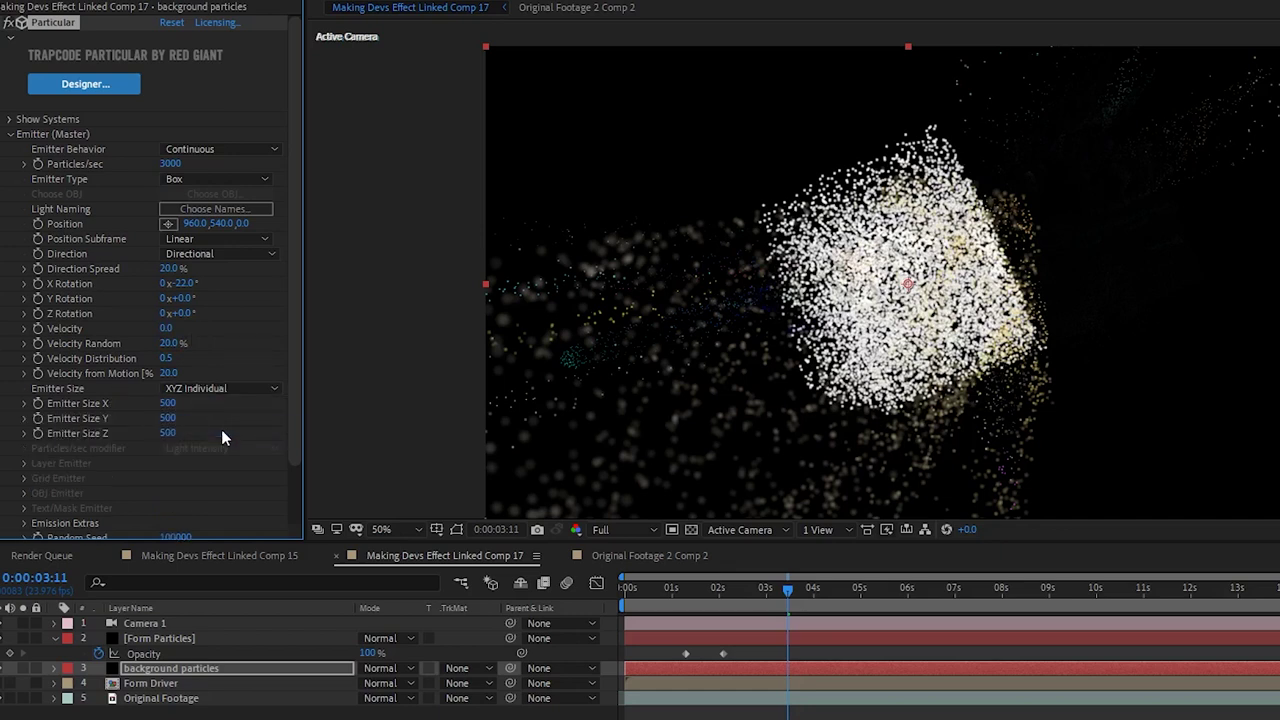
left_click(167, 403)
type("1920")
key("Tab")
type("1080")
key("shift+Tab")
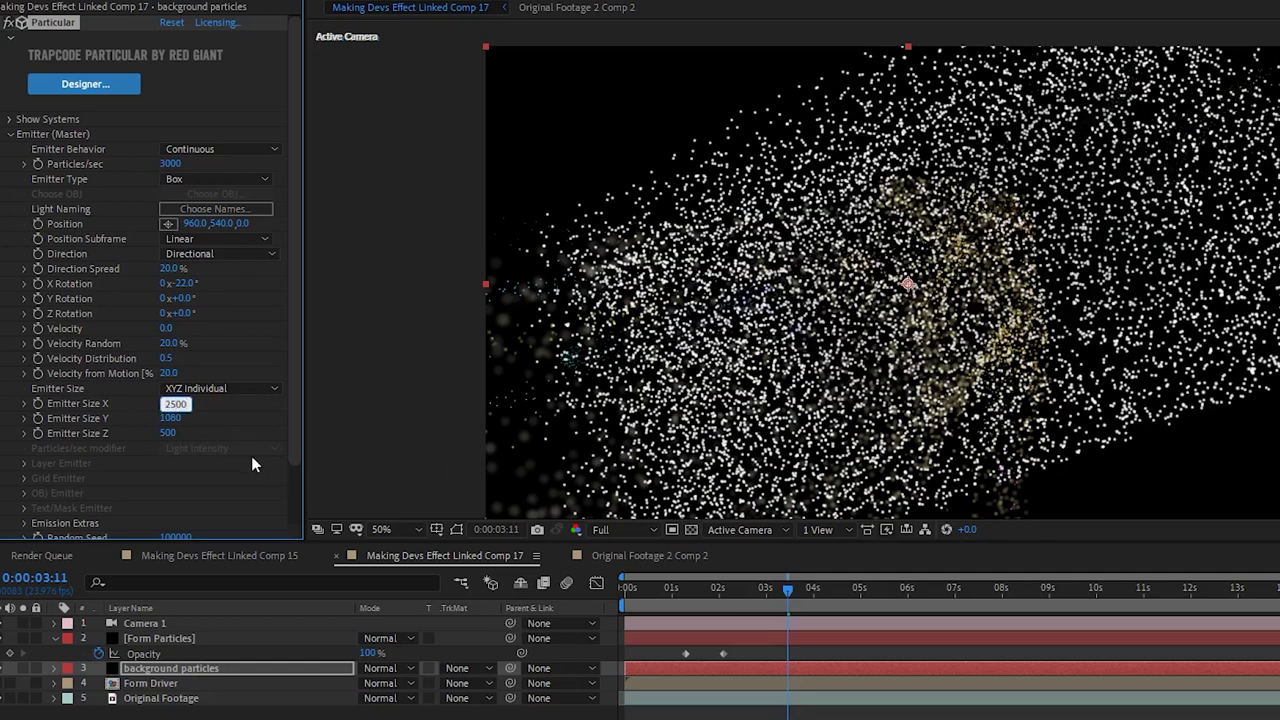
type("2500")
left_click(263, 423)
key("Tab")
type("22")
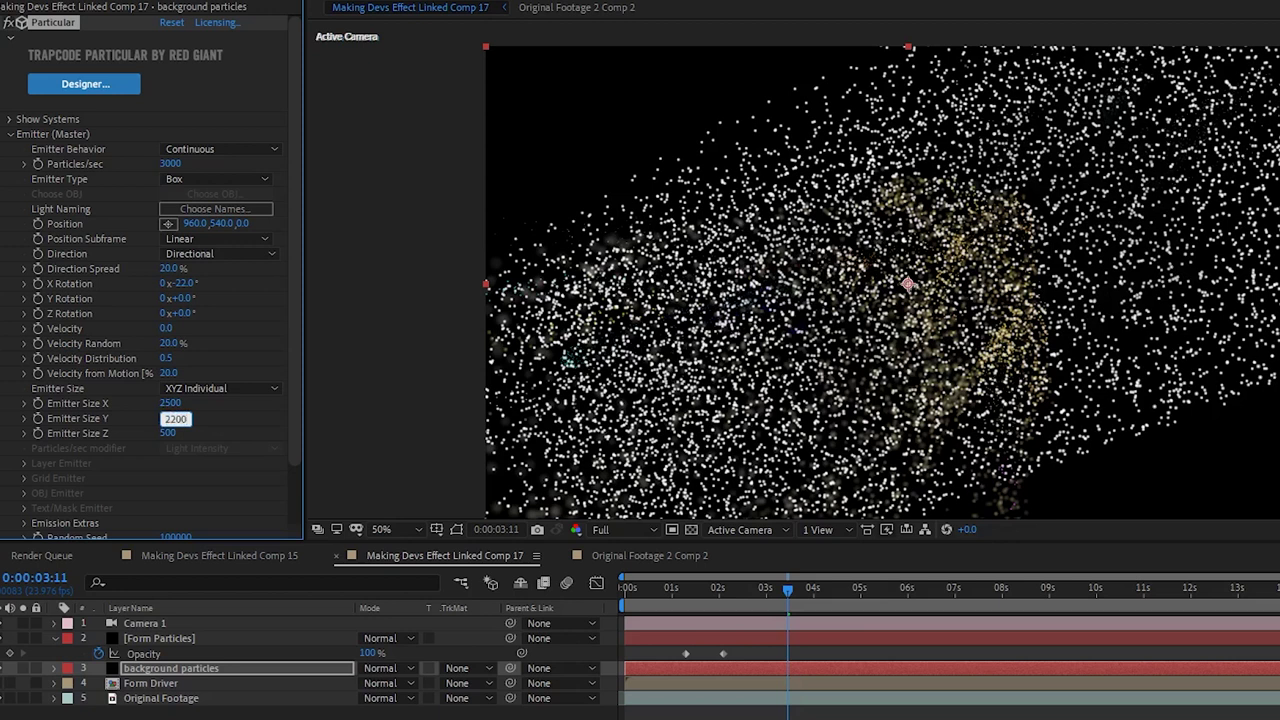
key("Return")
- Give particles a 4-second life and size 1, and apply the fade in-out Opacity over Life preset
left_click(10, 134)
left_click(10, 149)
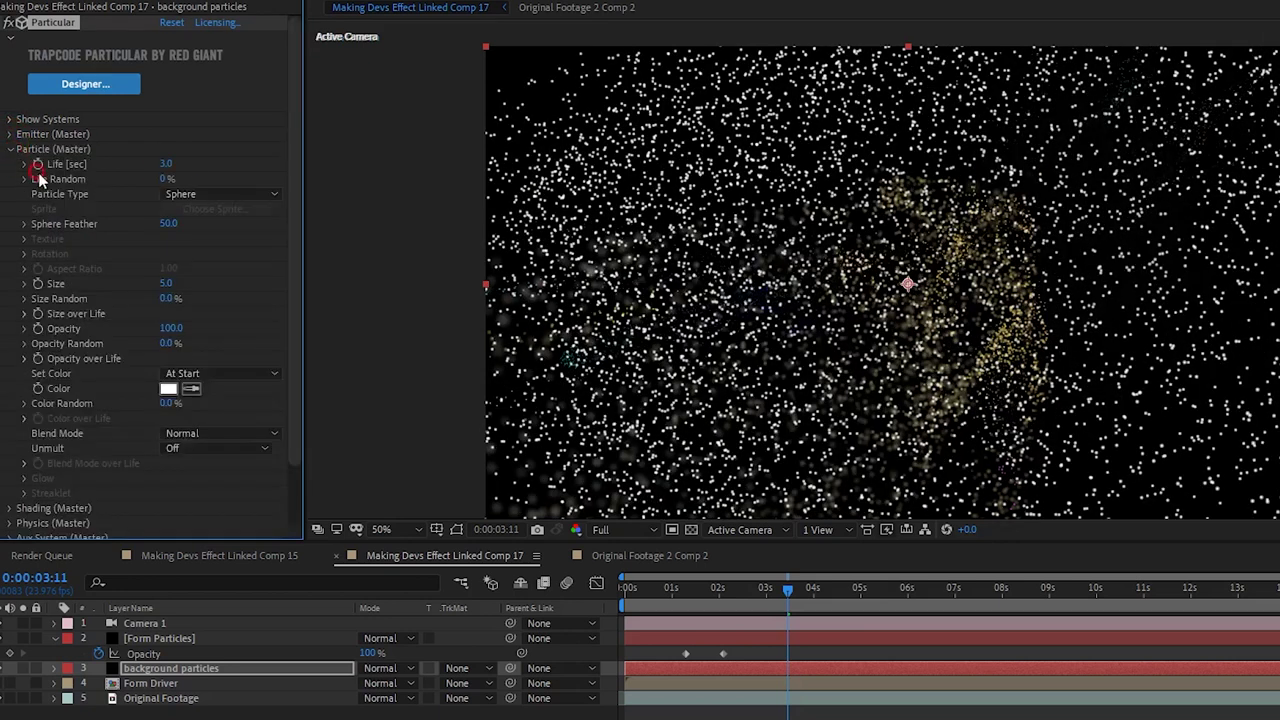
left_click(168, 164)
key("Return")
left_click(168, 284)
type("1")
key("Tab")
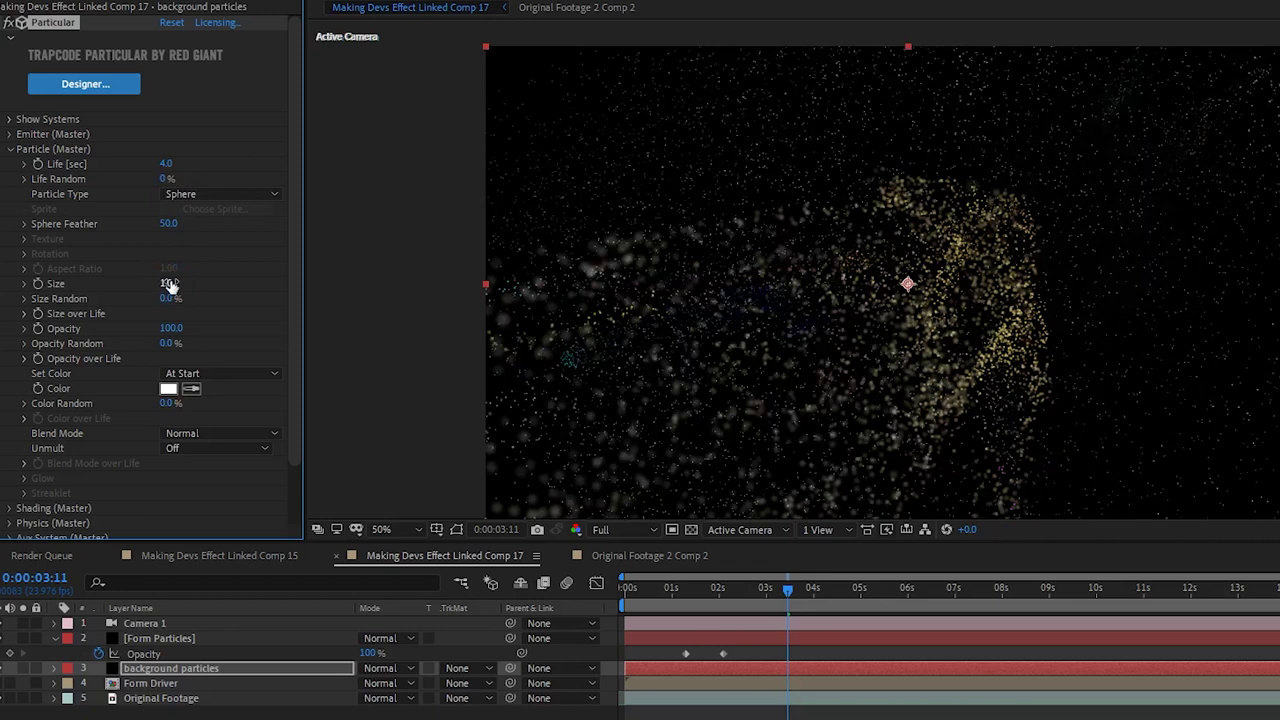
type("100")
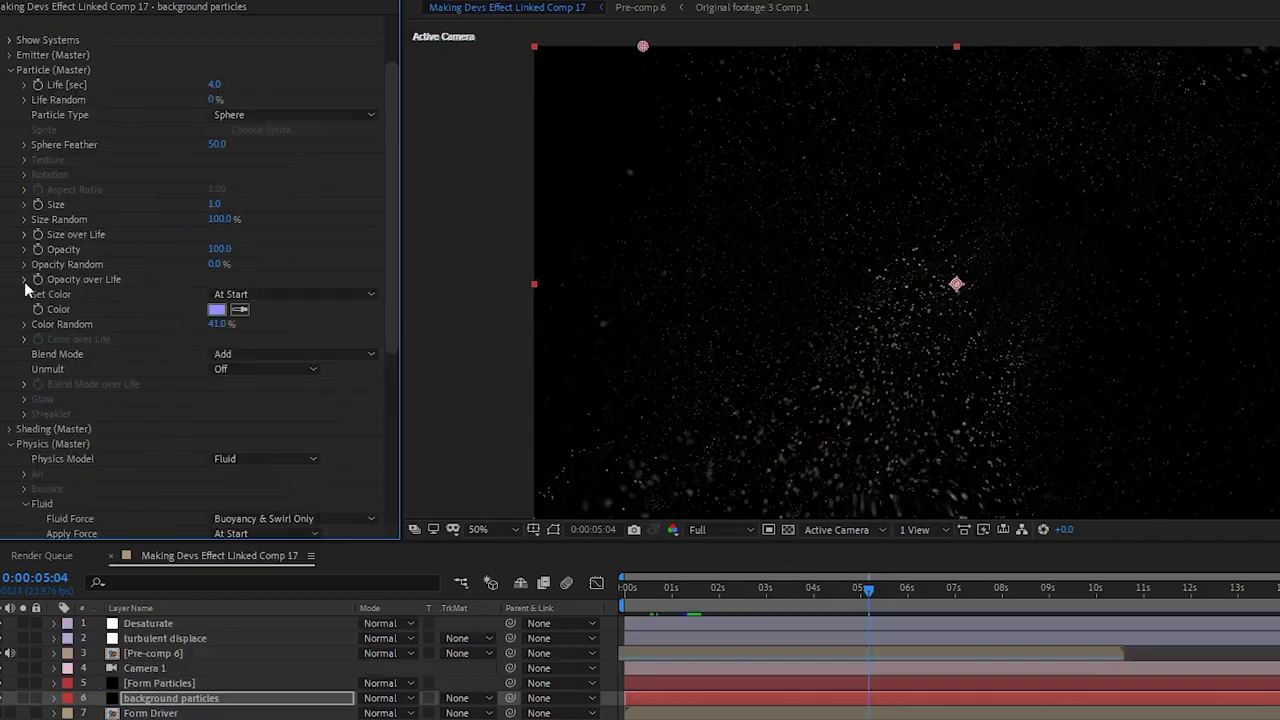
left_click(24, 279)
left_click(268, 323)
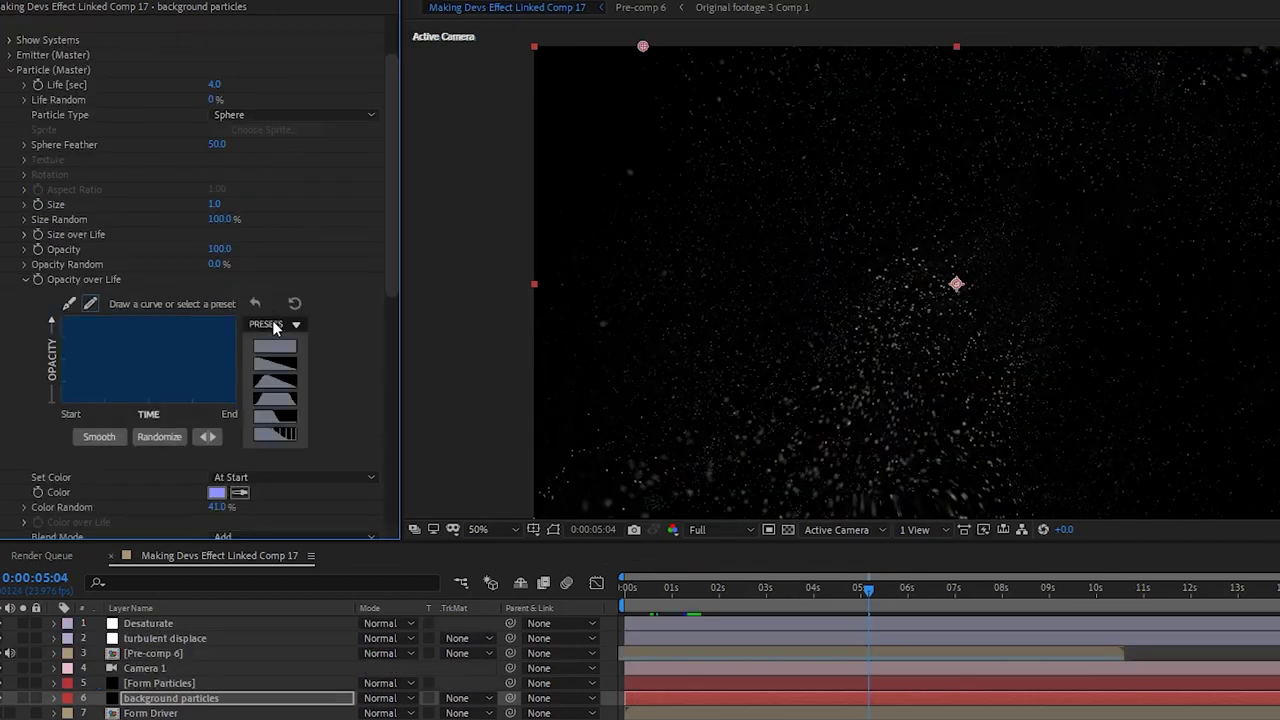
left_click(285, 400)
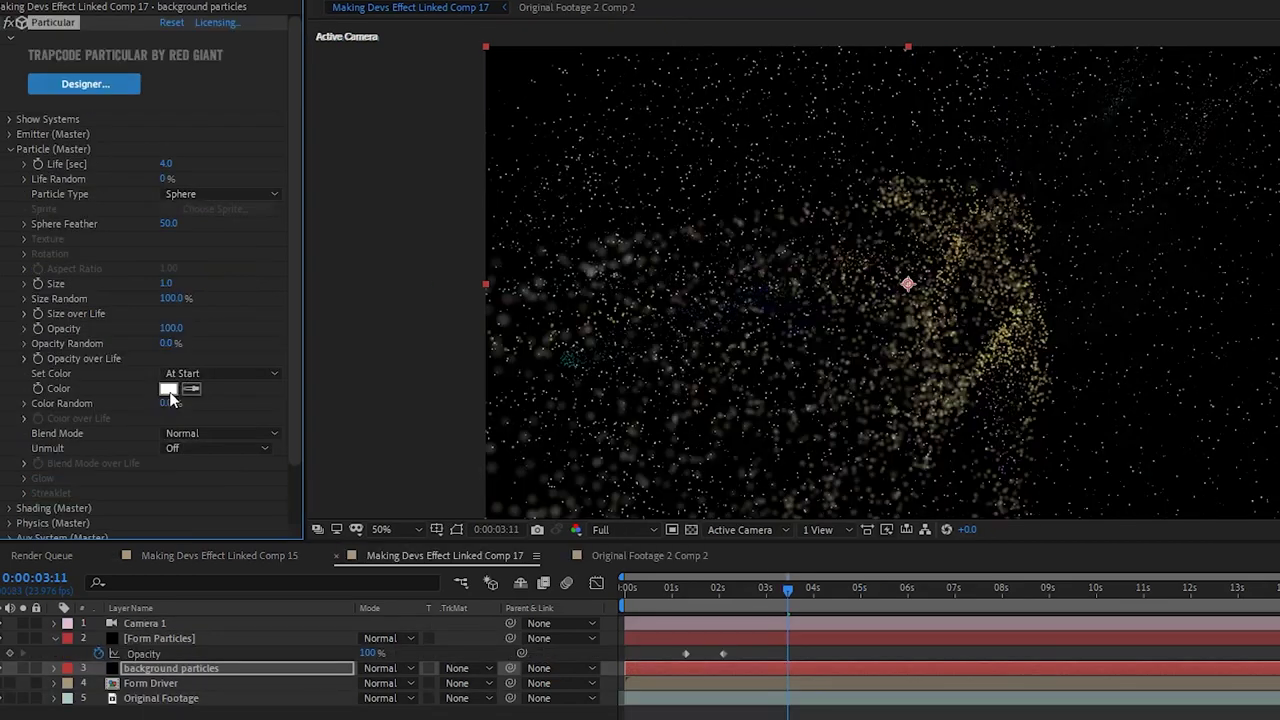
- Tint the particles lavender #9D86FF with 41% Color Random and Add blend mode
left_click(168, 388)
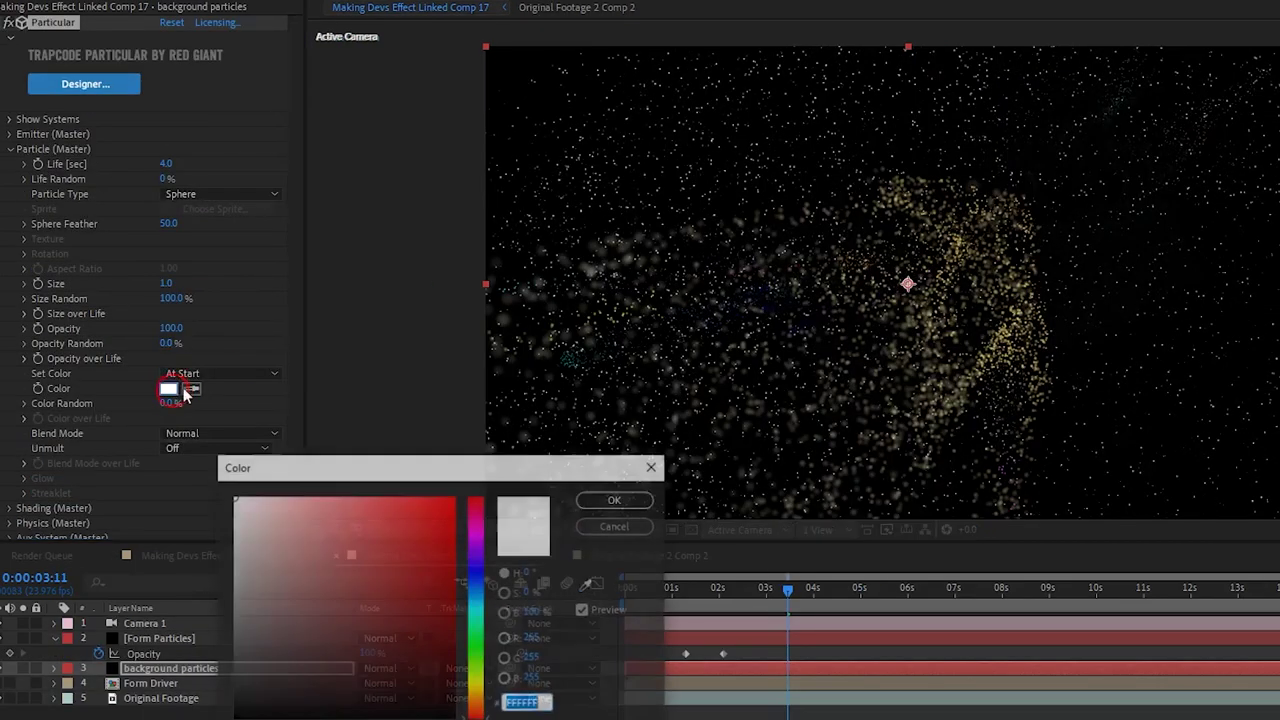
left_click_drag(463, 574, 337, 491)
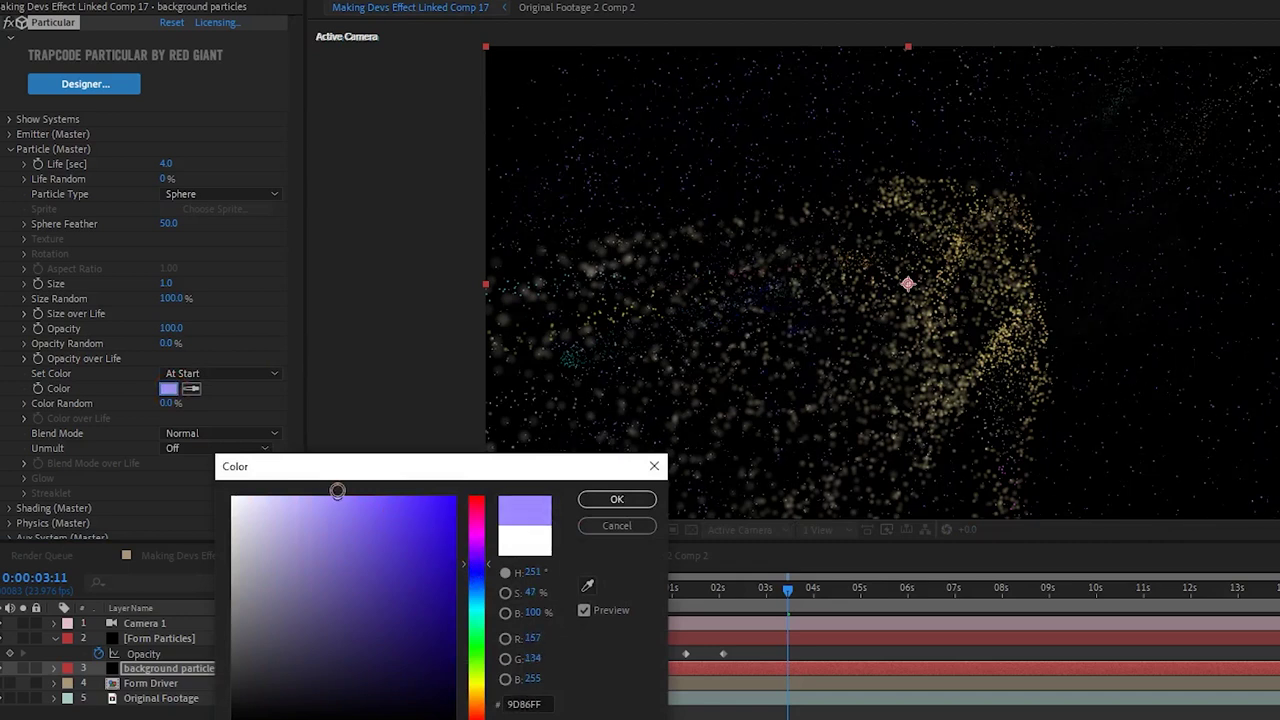
key("Return")
left_click(168, 403)
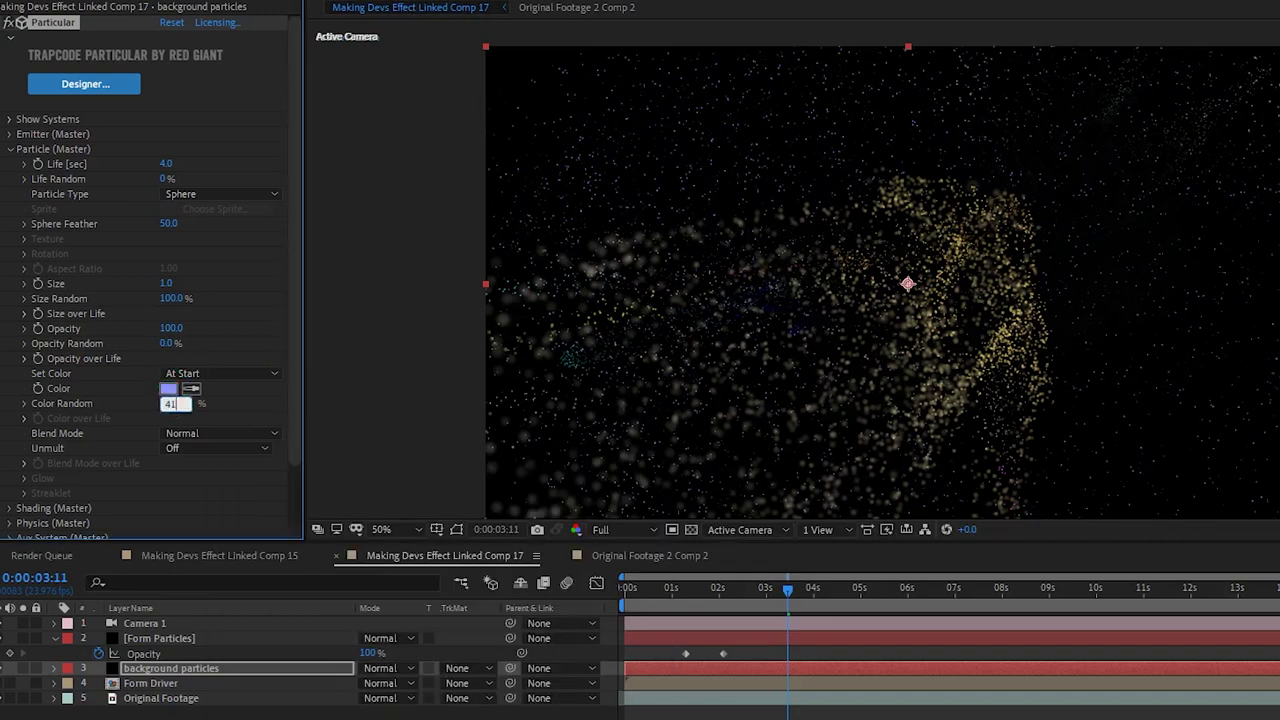
key("Return")
left_click(206, 433)
left_click(200, 470)
- Switch Physics to the Fluid model with force applied At Start and force X 247
left_click(10, 148)
left_click(10, 178)
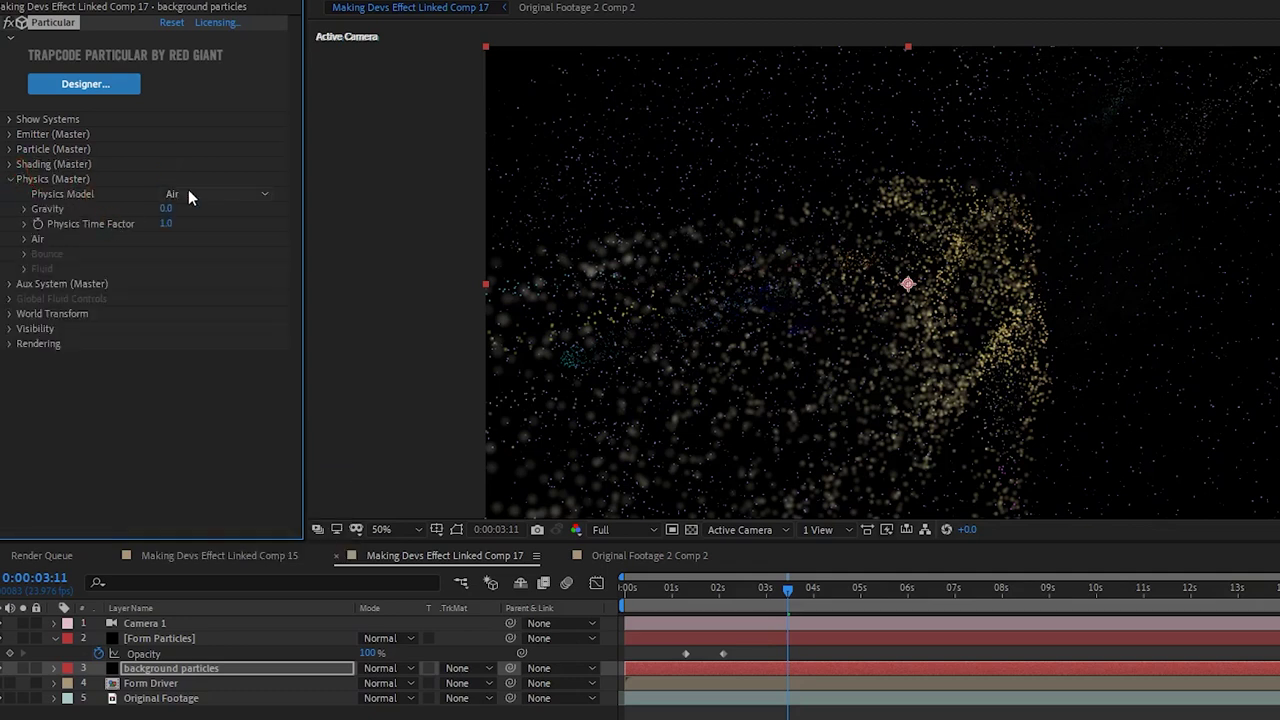
left_click(189, 192)
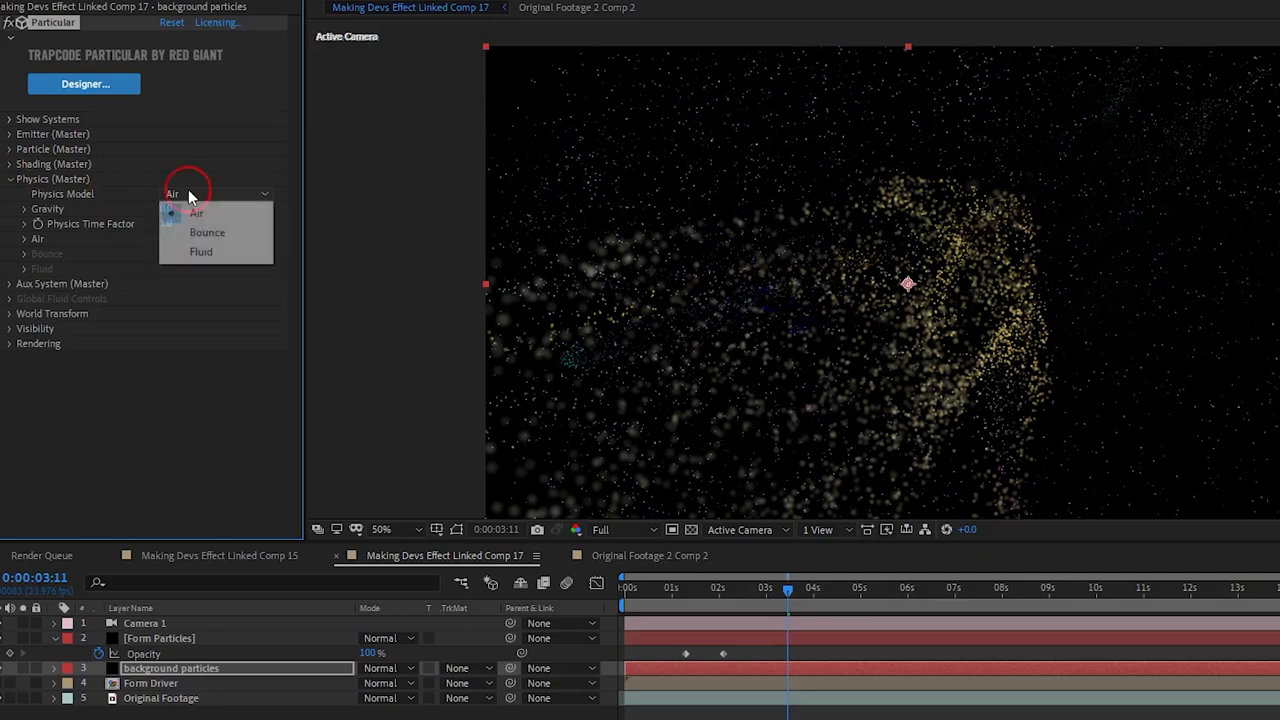
left_click(198, 252)
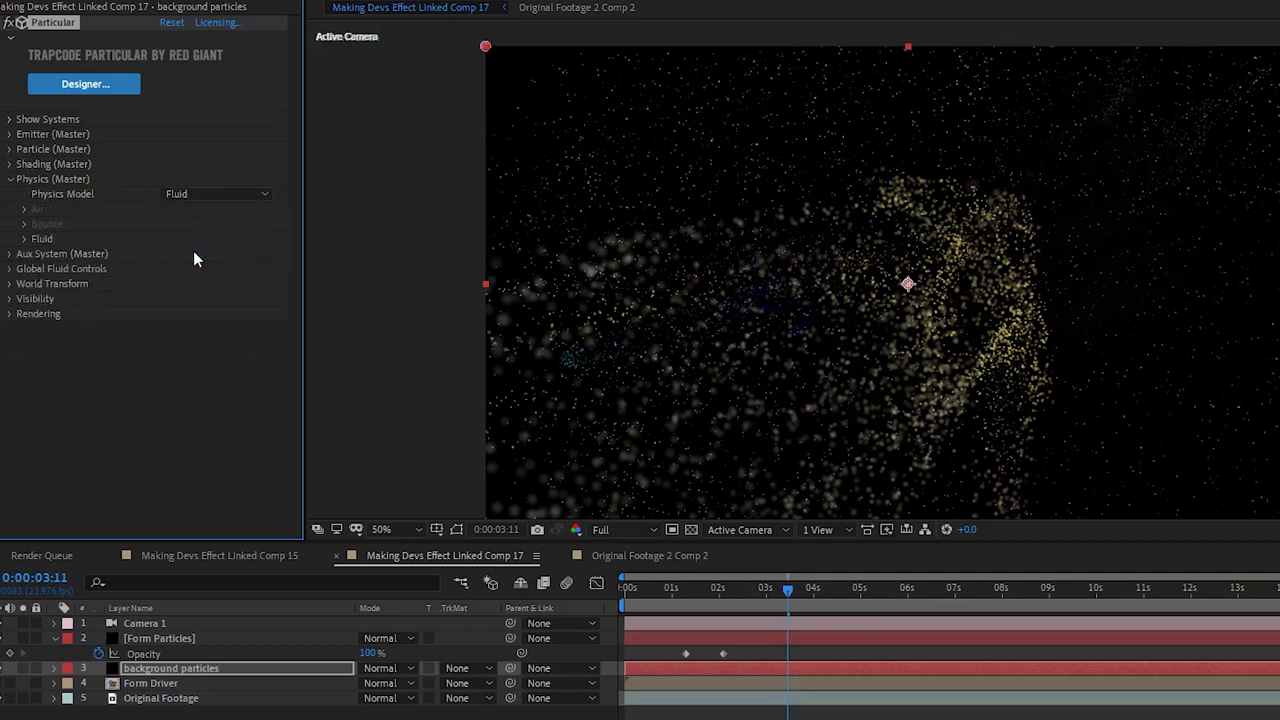
left_click(156, 243)
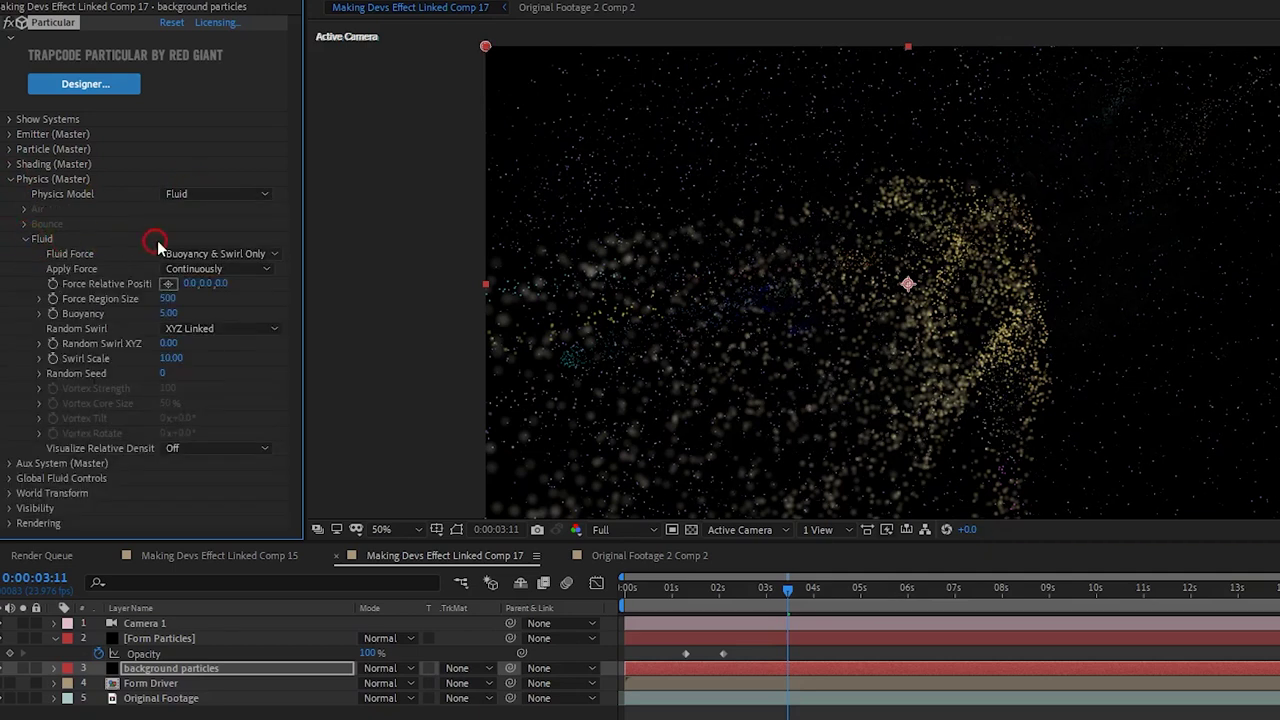
left_click(215, 268)
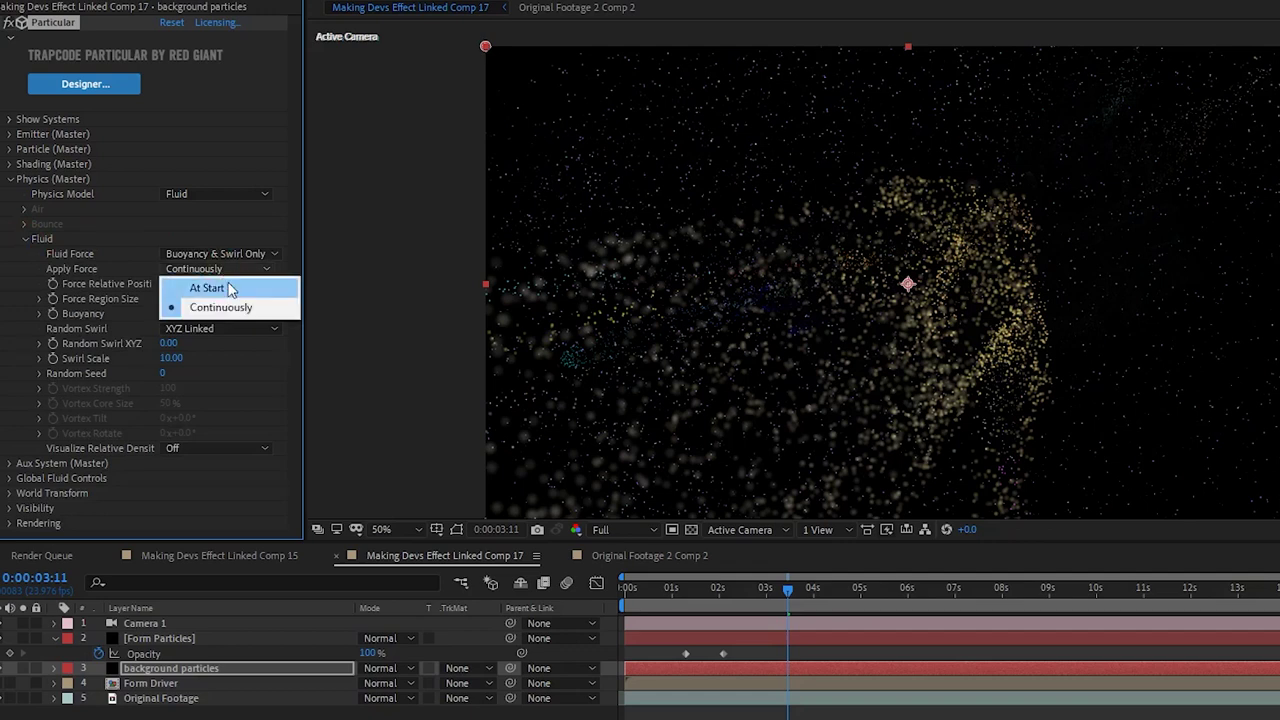
left_click(229, 289)
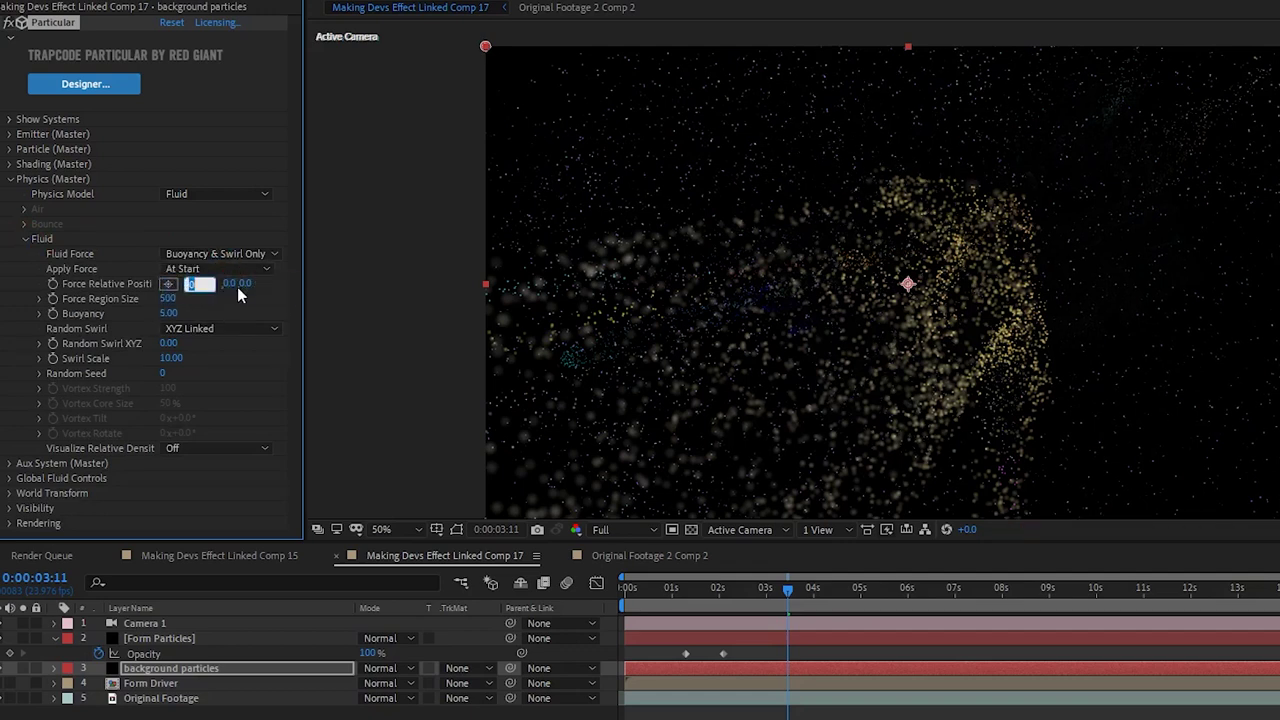
type("247")
key("Return")
- Set Force Region Size 1500, Random Swirl 5, Swirl Scale 3, and visualise density as Opacity
left_click(166, 300)
left_click(169, 343)
type("5")
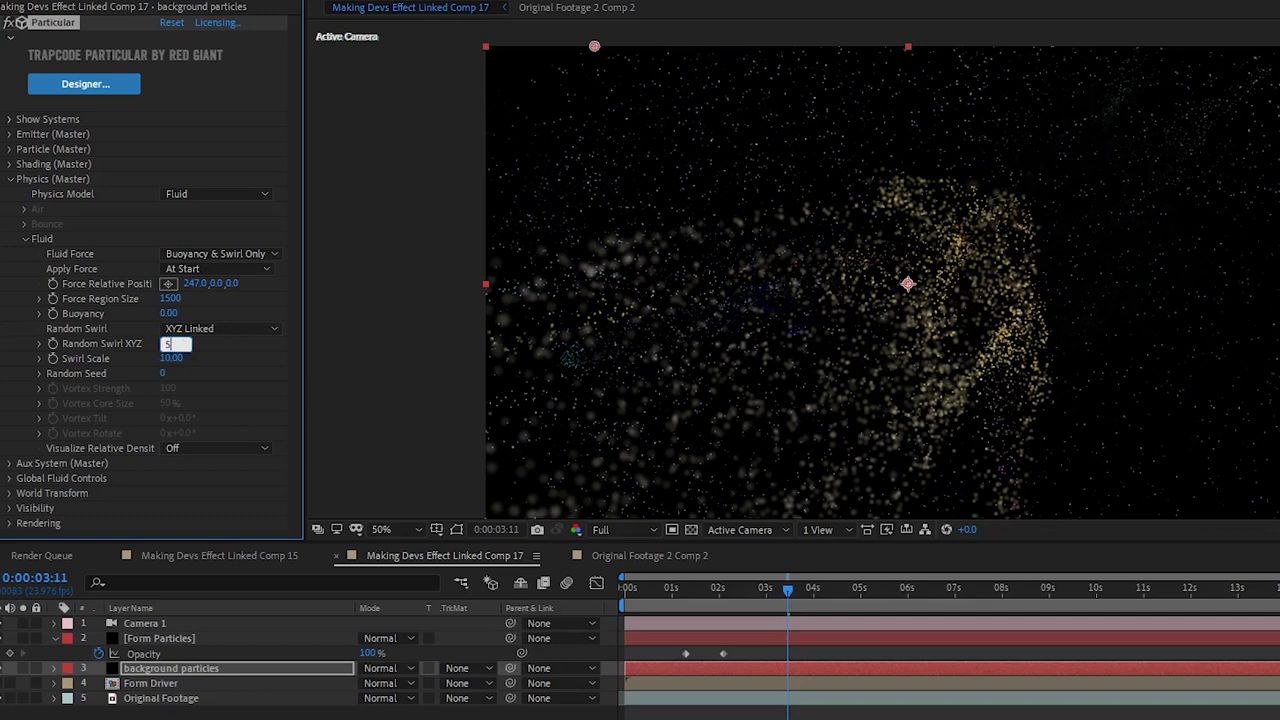
key("Return")
left_click(175, 360)
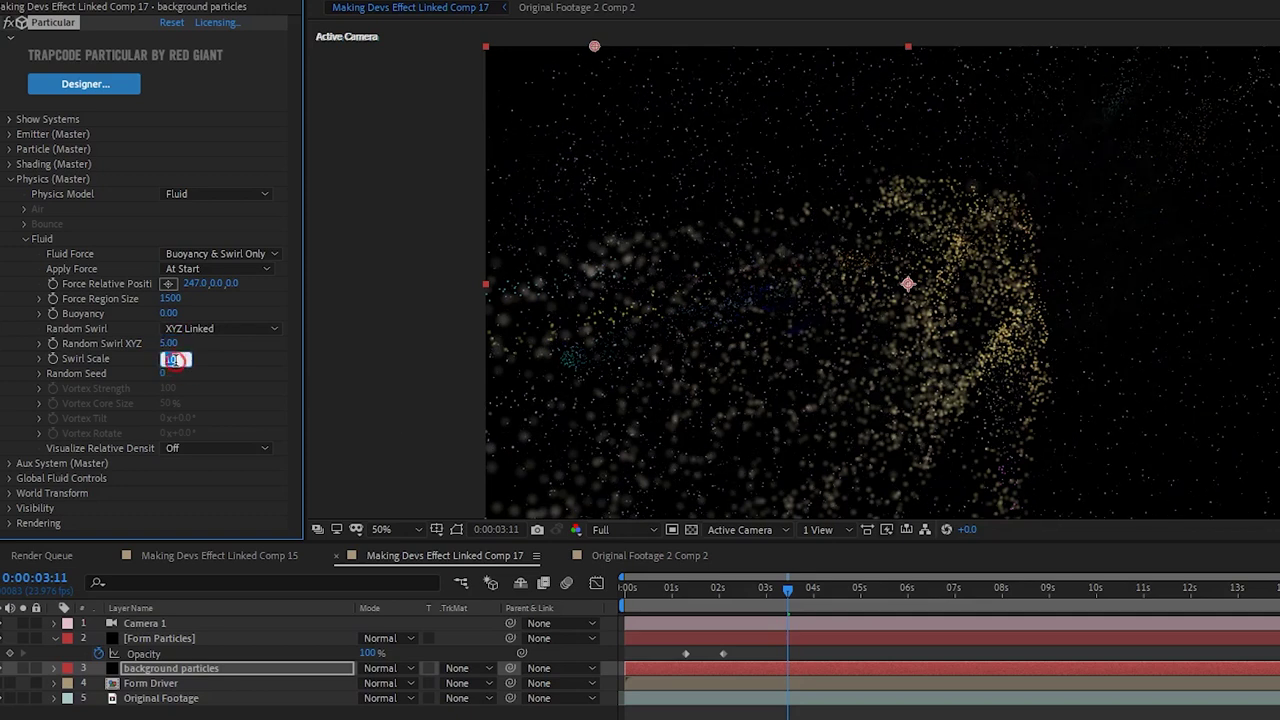
key("Return")
left_click(207, 448)
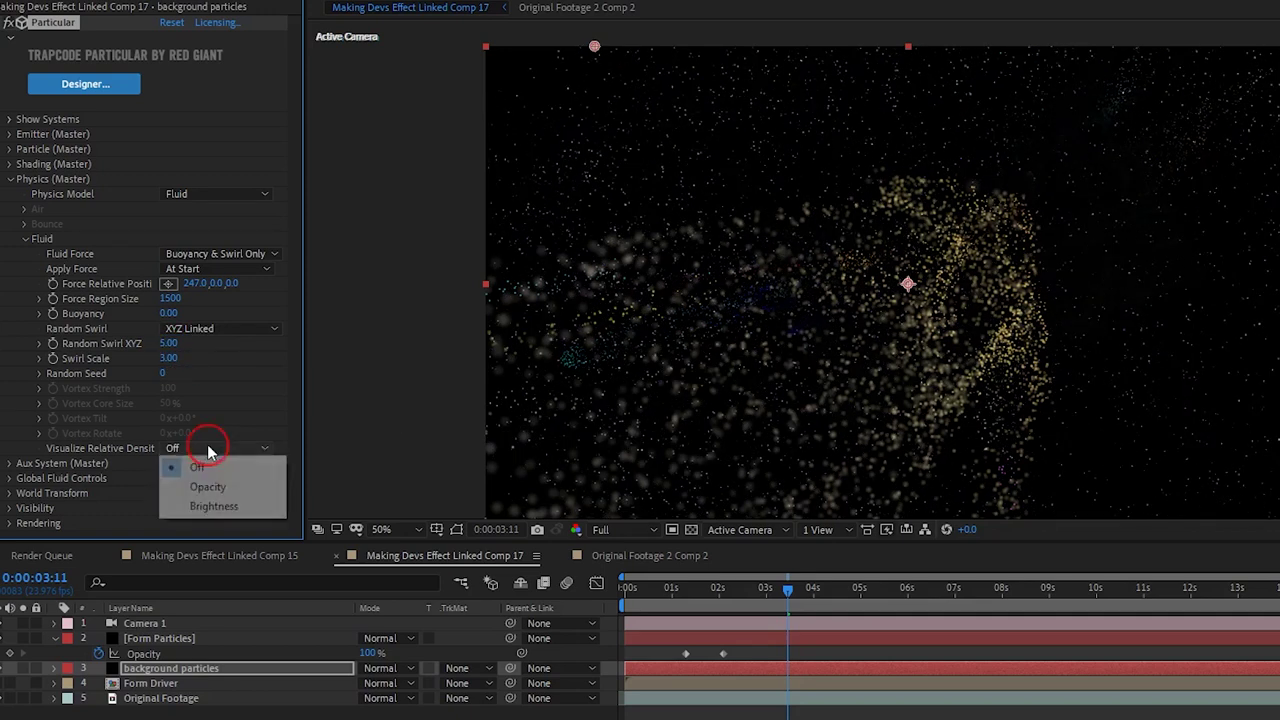
left_click(222, 488)
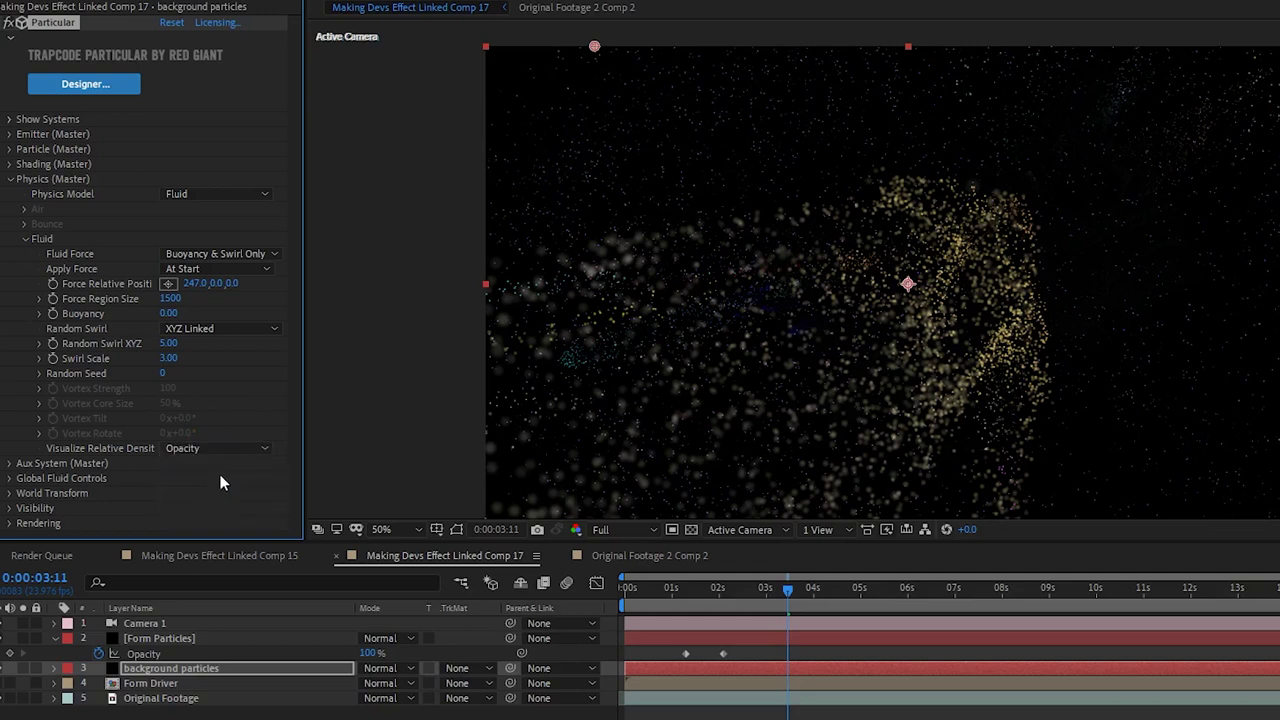
- Set the global Fluid Time Factor to 2 and viscosity to 10
left_click(11, 478)
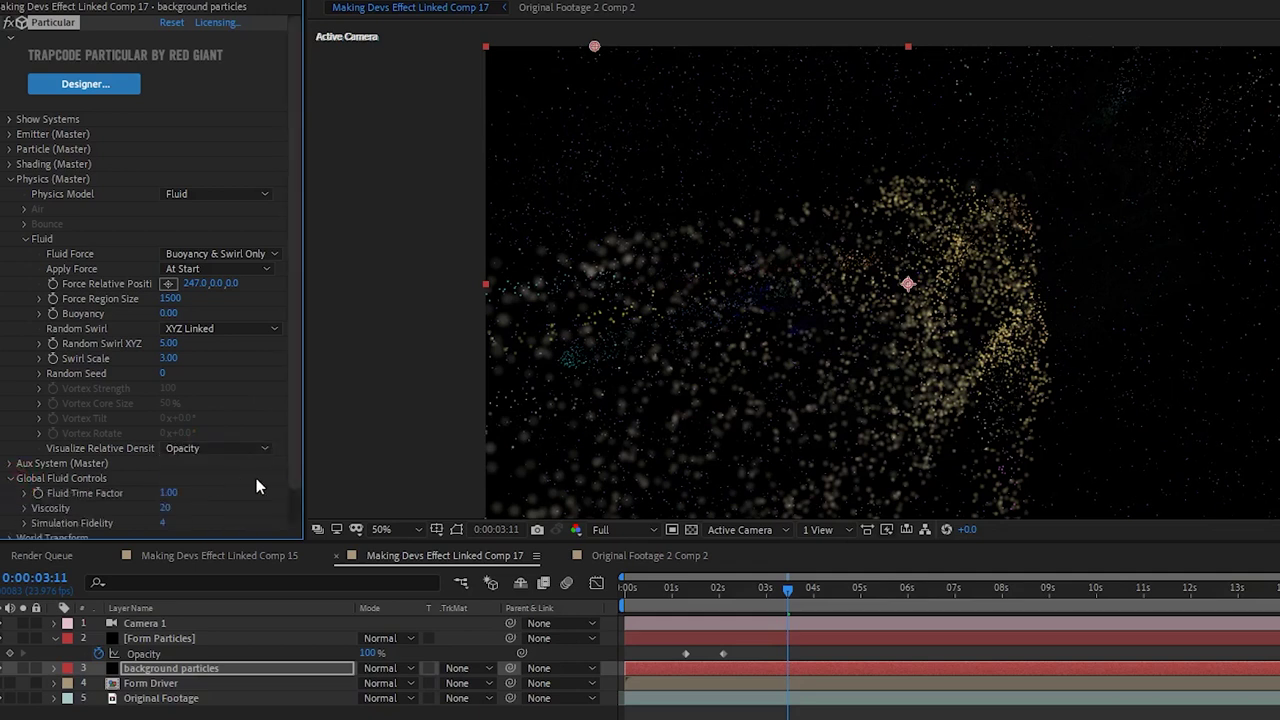
left_click(168, 493)
left_click(166, 507)
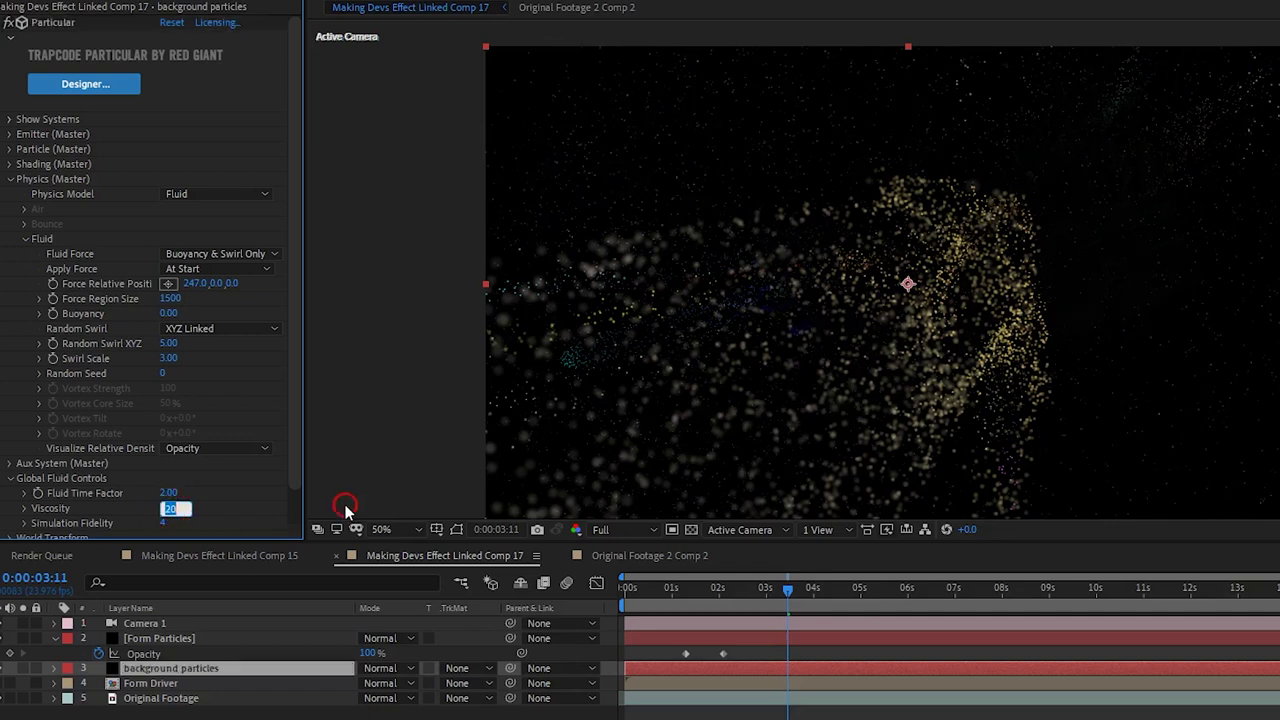
type("10")
key("Return")
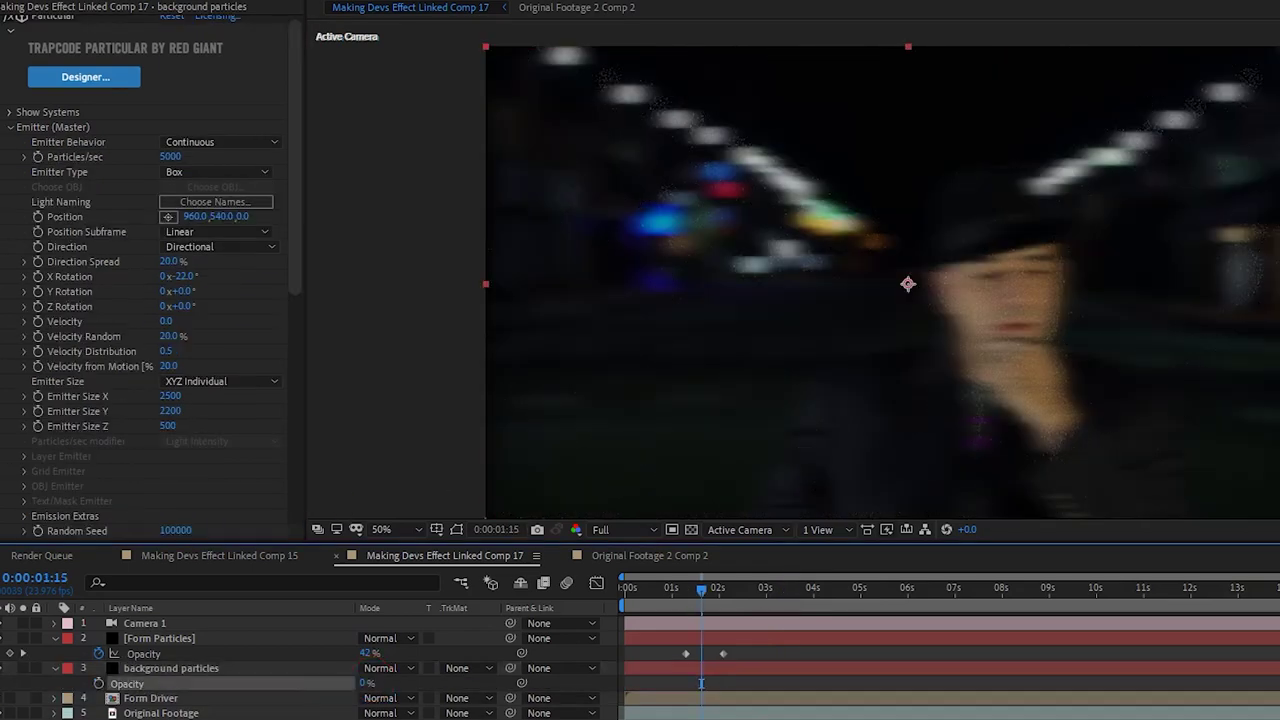
left_click(100, 684)
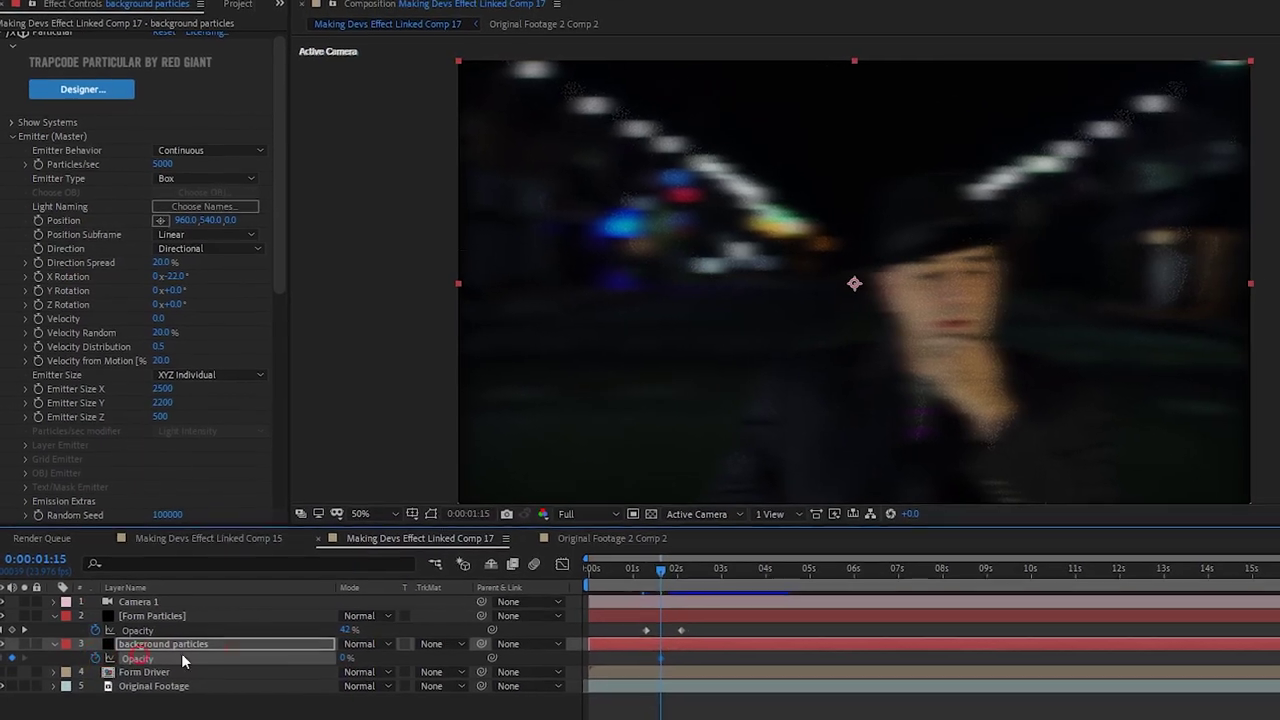
- Move the current time indicator to 0:00:02:23
left_click(732, 592)
left_click_drag(652, 558, 670, 552)
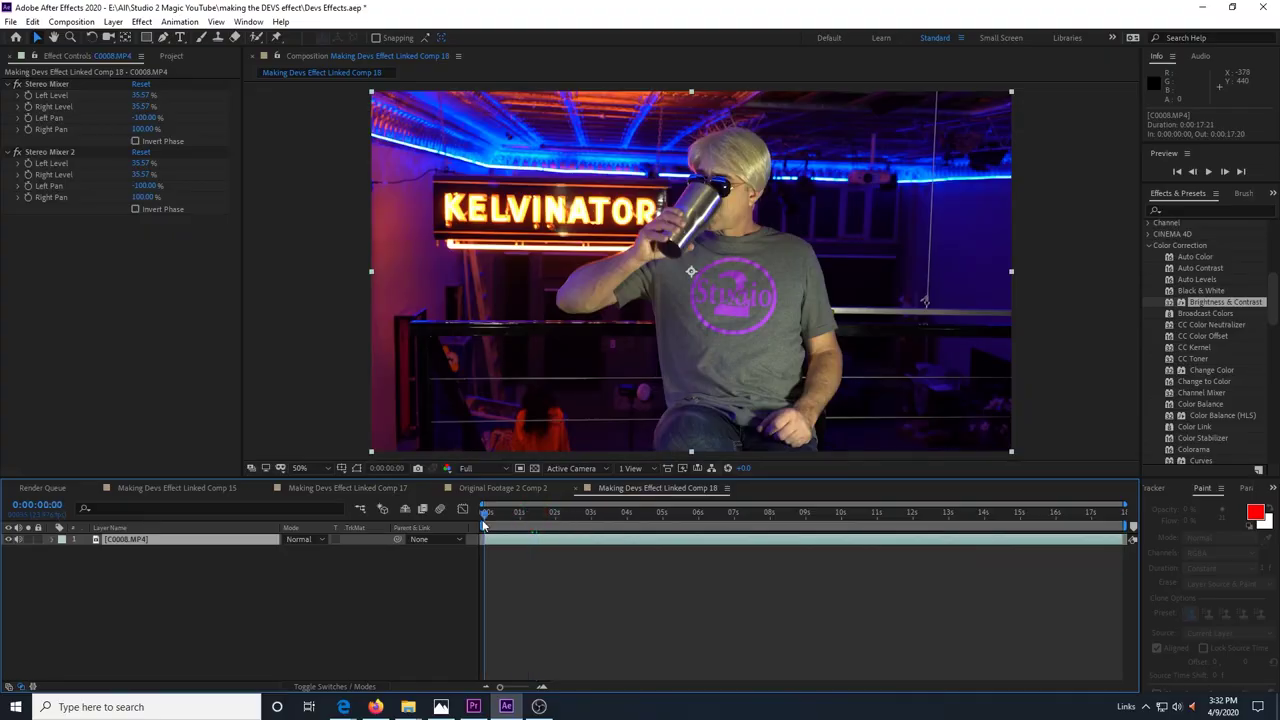
- Preview the C0008.MP4 clip and time-reverse its layer
key("space")
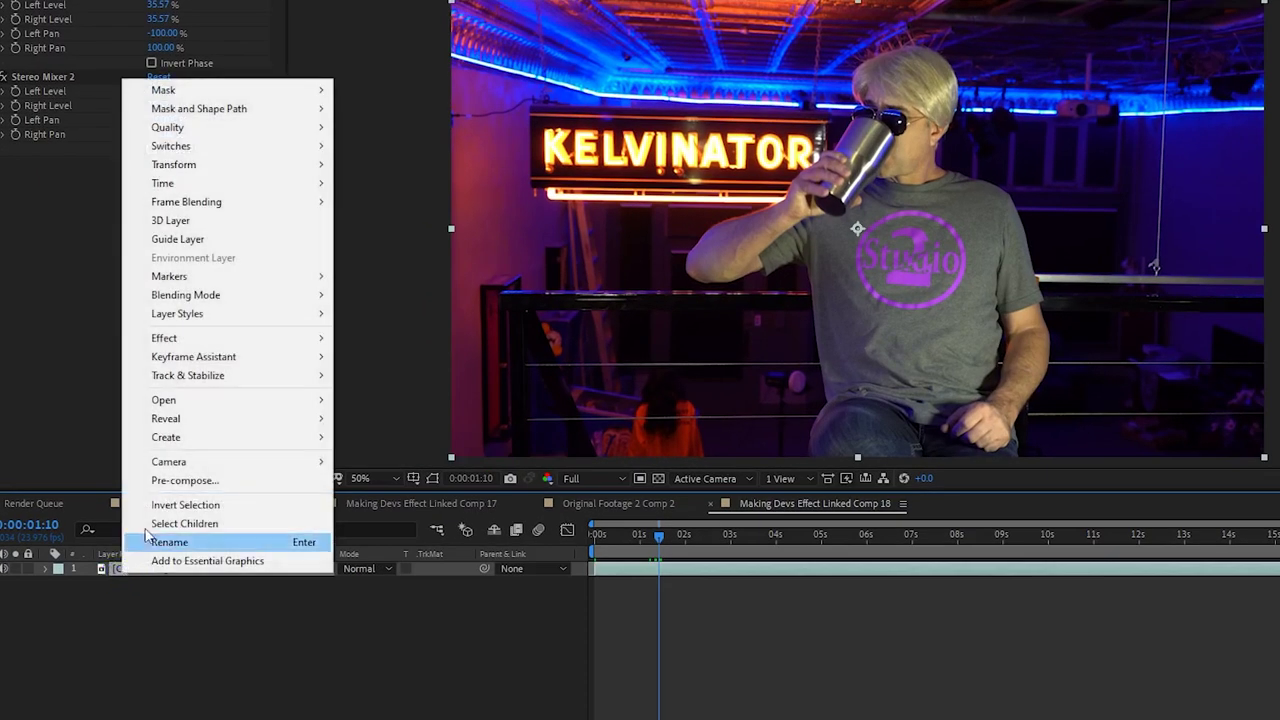
mouse_move(220, 183)
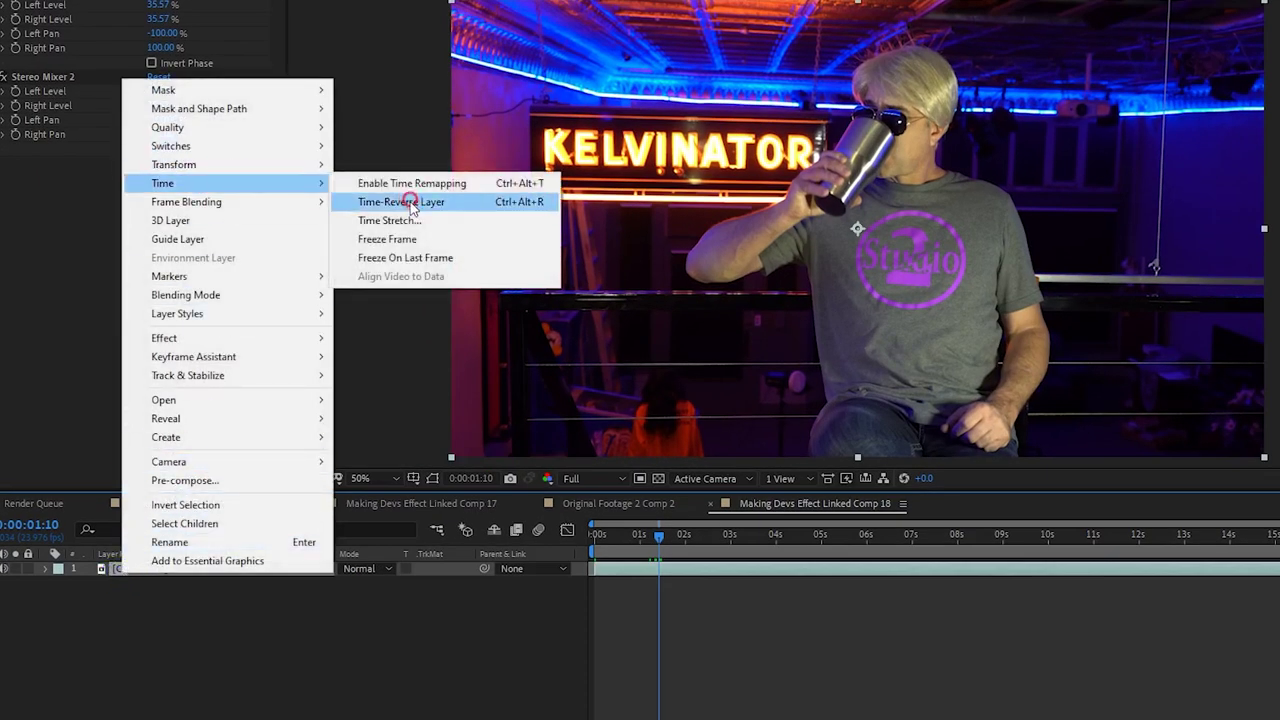
left_click(420, 205)
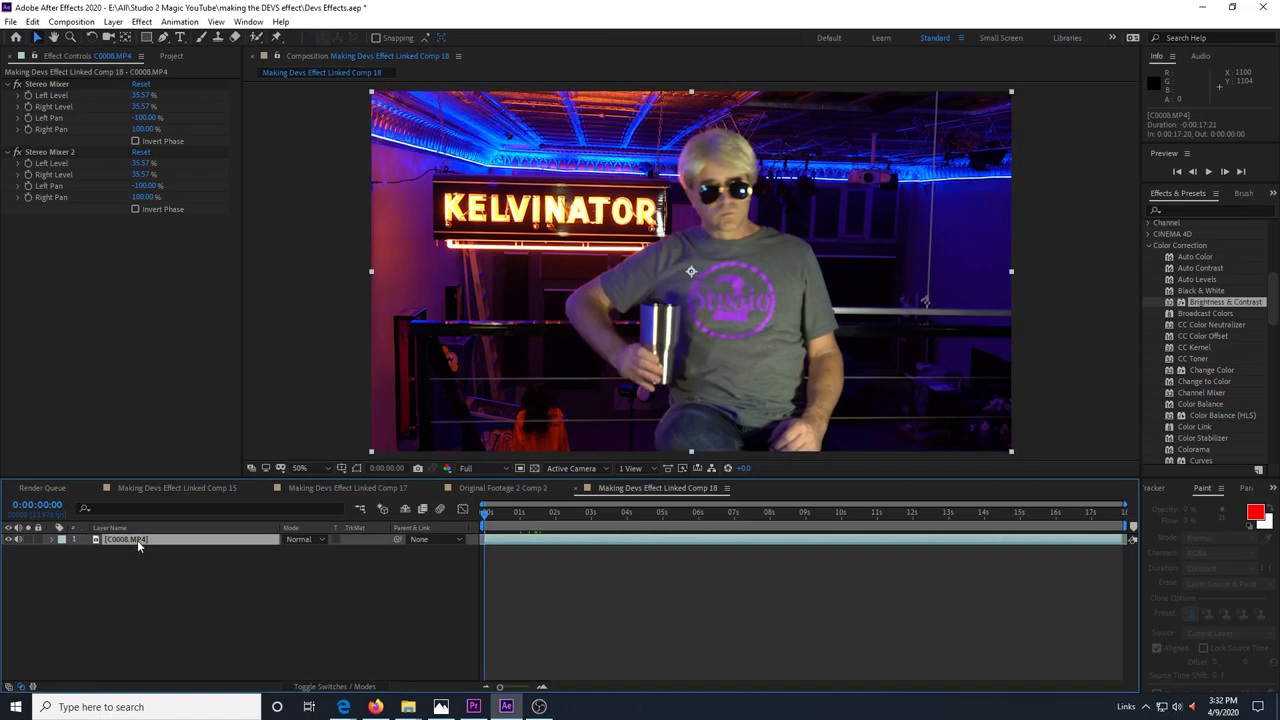
- Rename the clip layer 'Original footage 2' and duplicate it
right_click(139, 545)
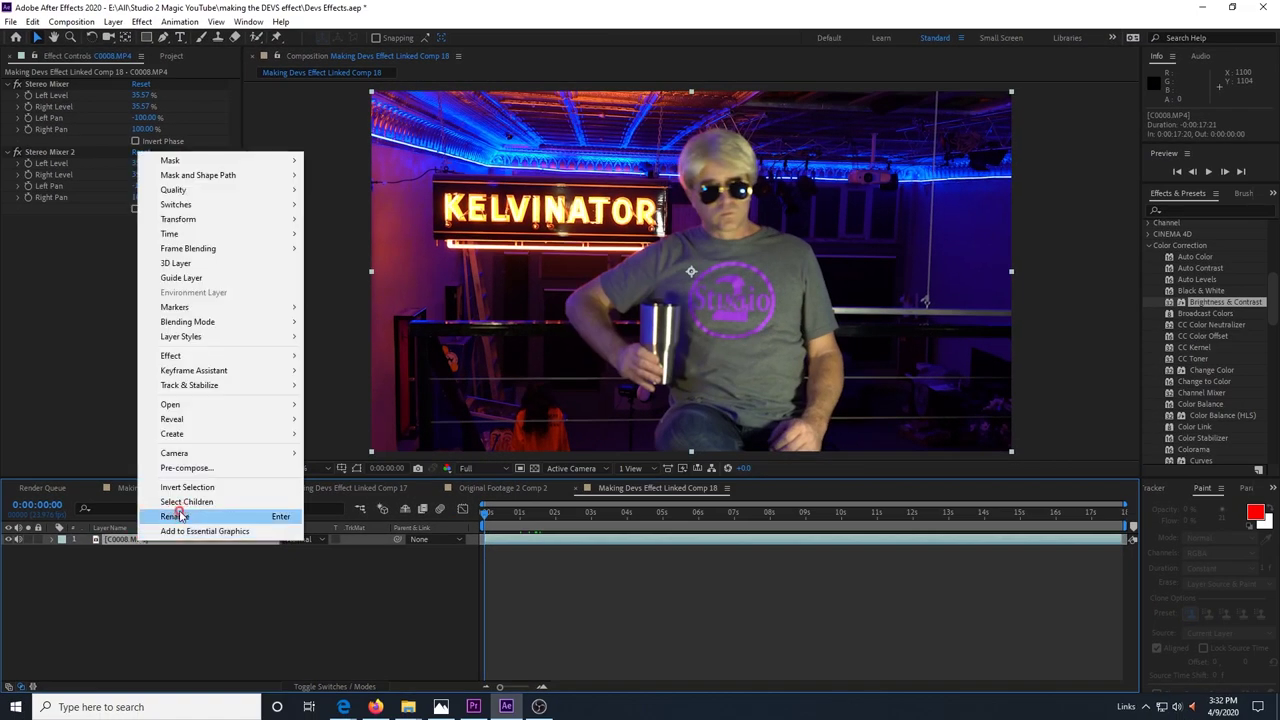
left_click(175, 516)
type("Original footage 2")
key("Return")
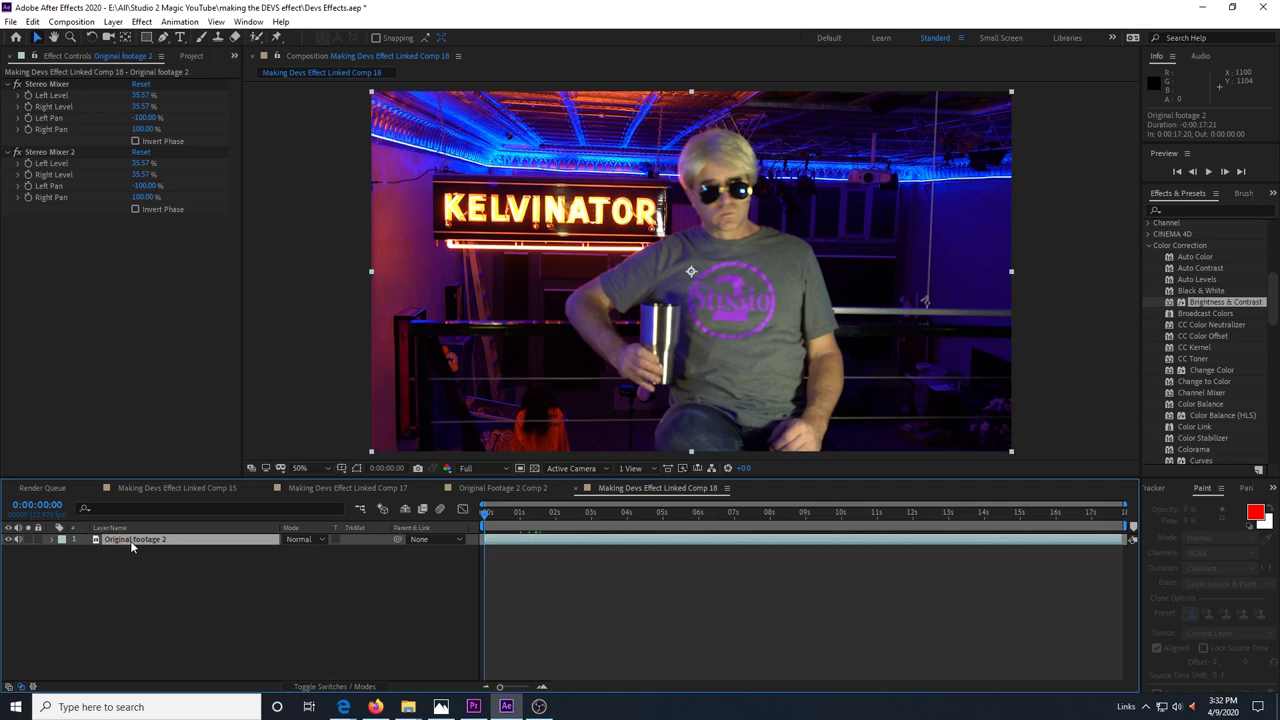
key("ctrl+d")
- Pre-compose the duplicate footage and give it Brightness & Contrast of 87/98
right_click(137, 541)
left_click(199, 468)
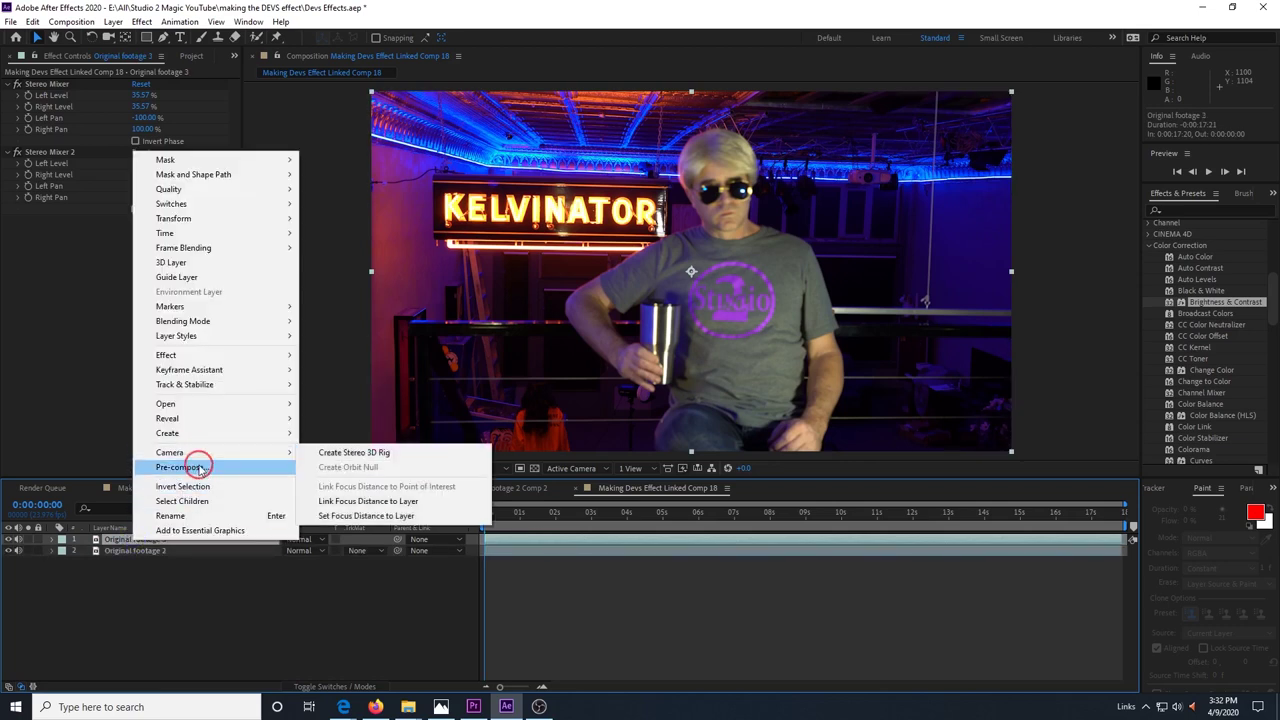
left_click(676, 440)
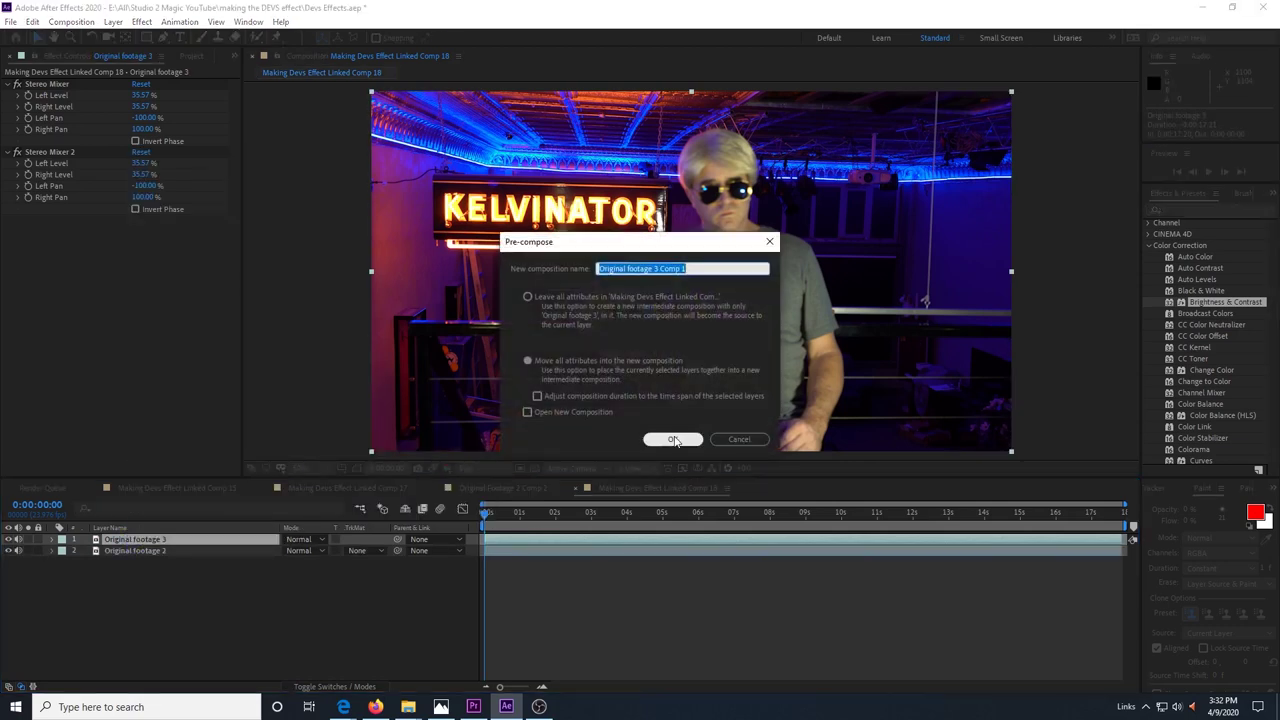
double_click(150, 540)
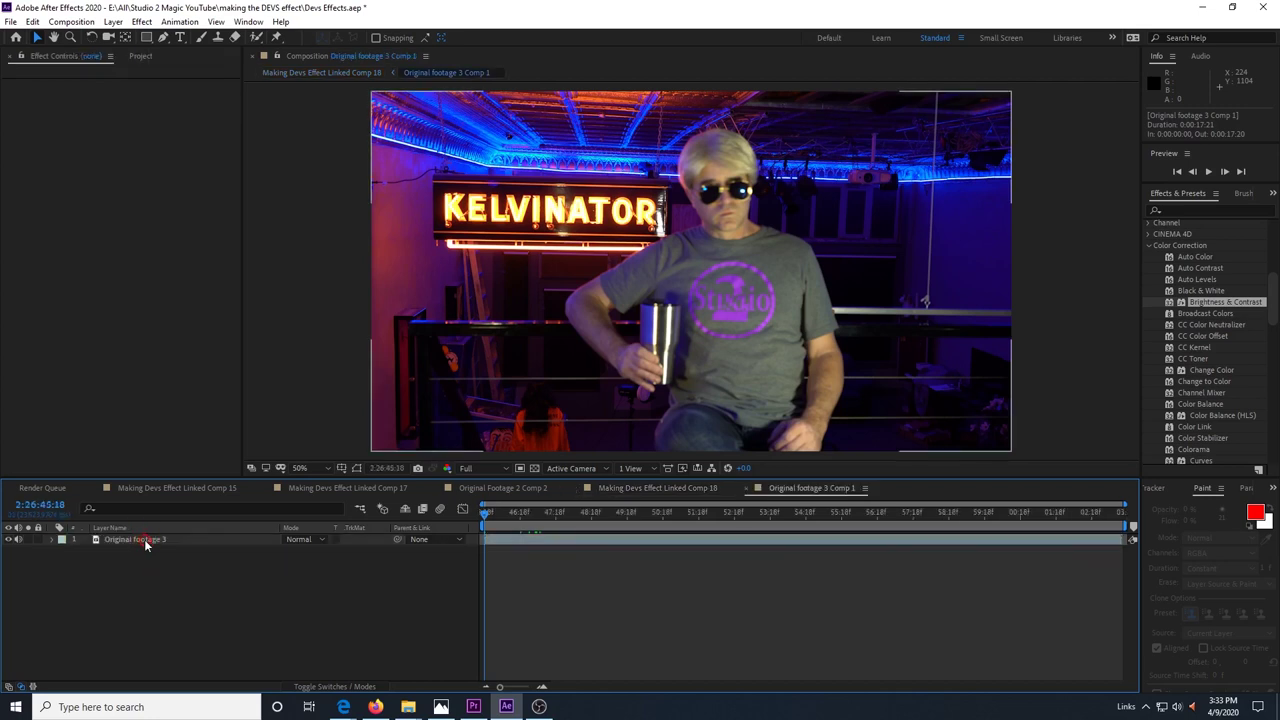
left_click_drag(690, 318, 685, 314)
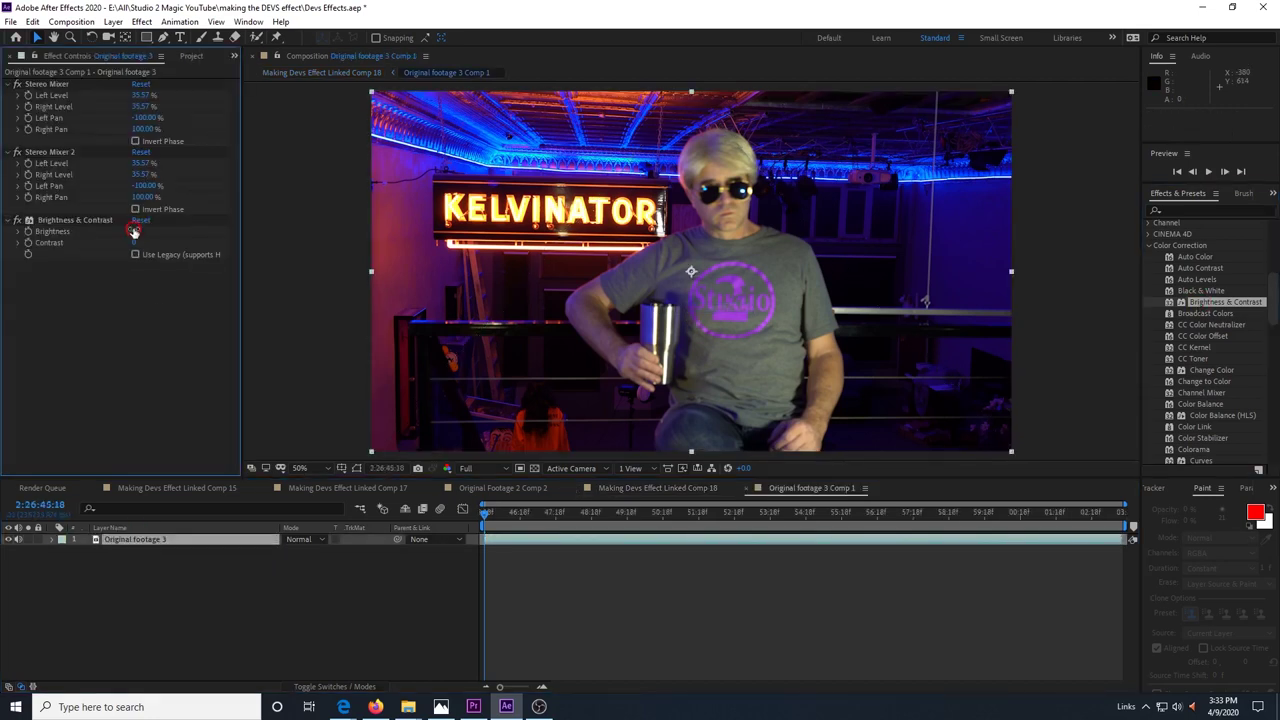
left_click_drag(133, 231, 208, 239)
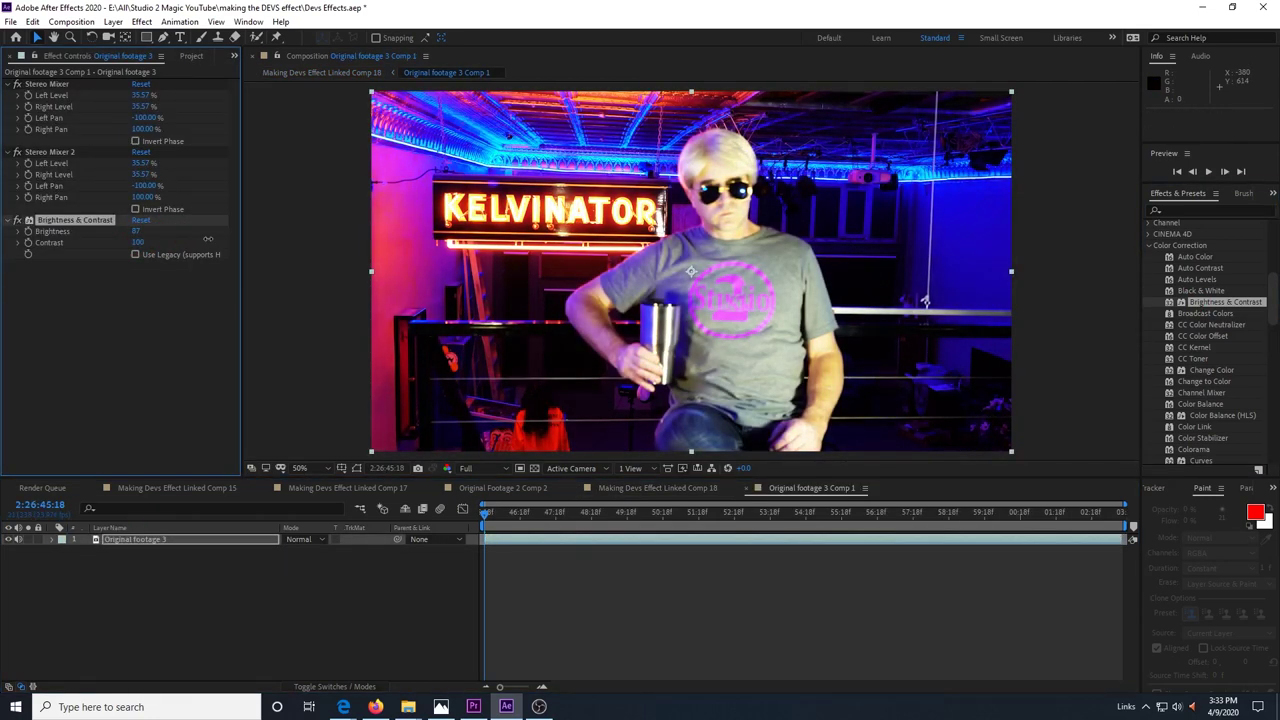
- Back in Comp 18, toggle the top layer's visibility and rename it 'form driver 2'
left_click(652, 488)
left_click(10, 540)
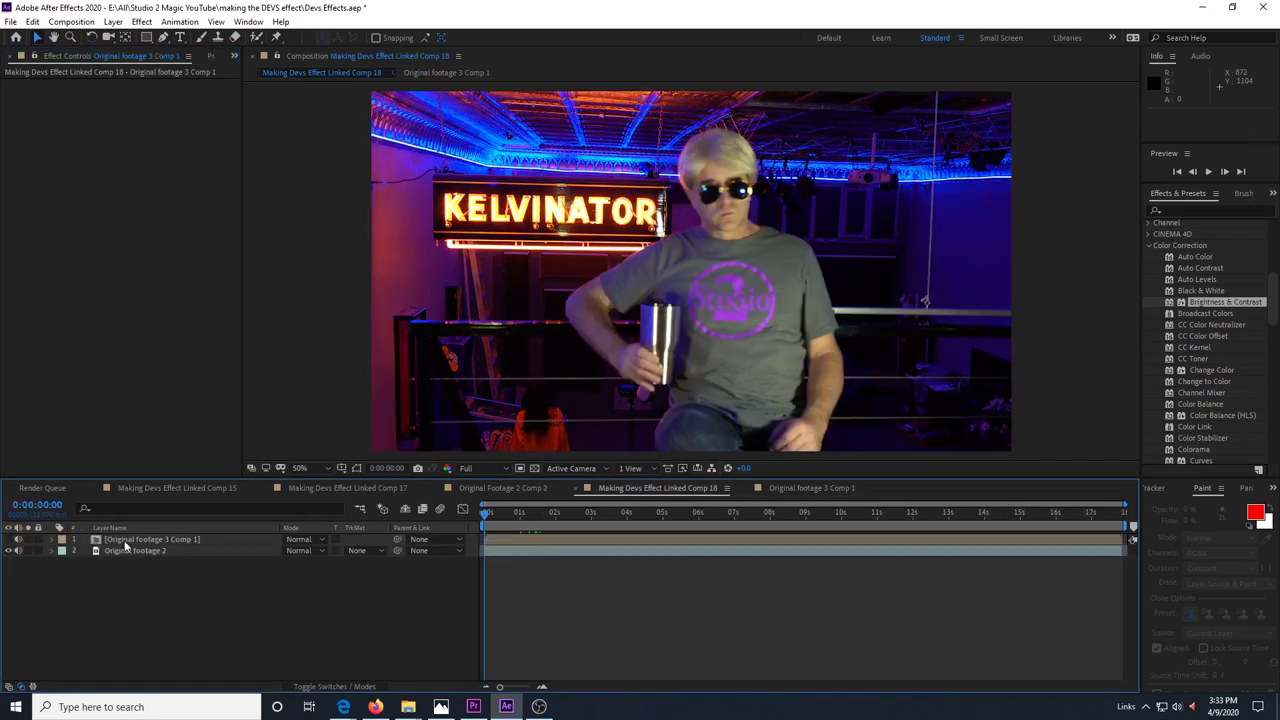
right_click(124, 545)
left_click(128, 547)
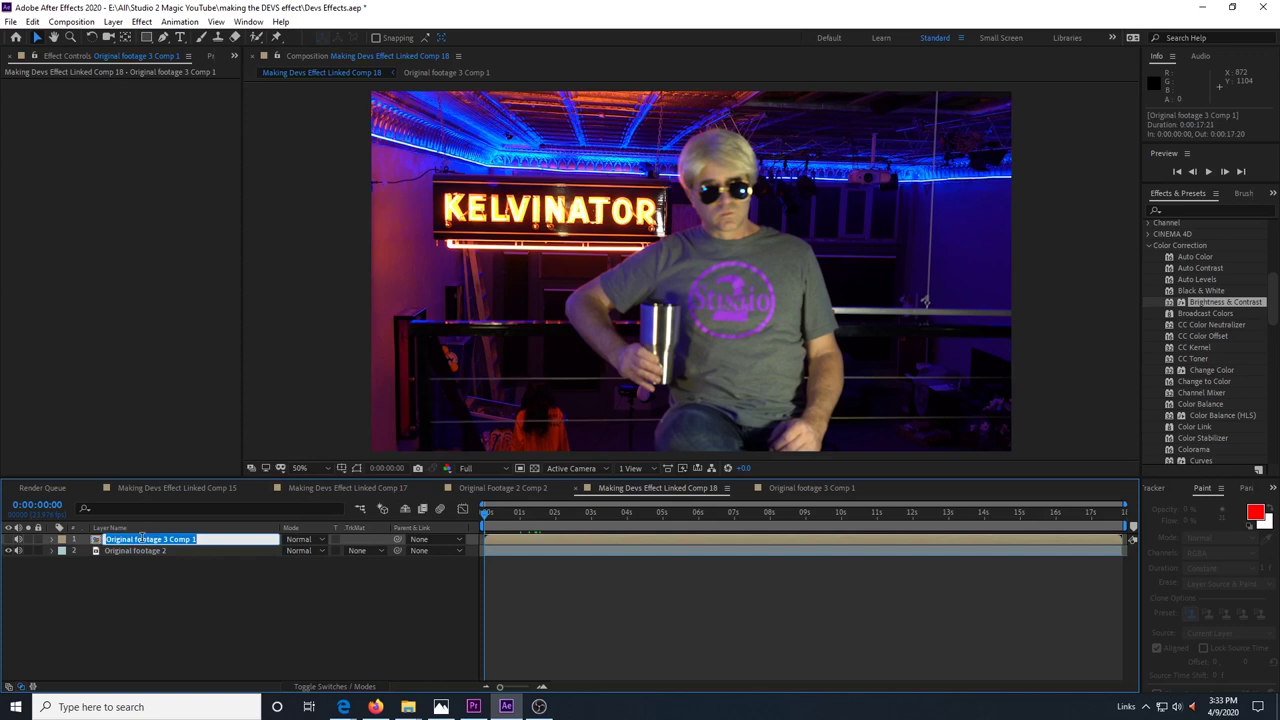
type("form dr")
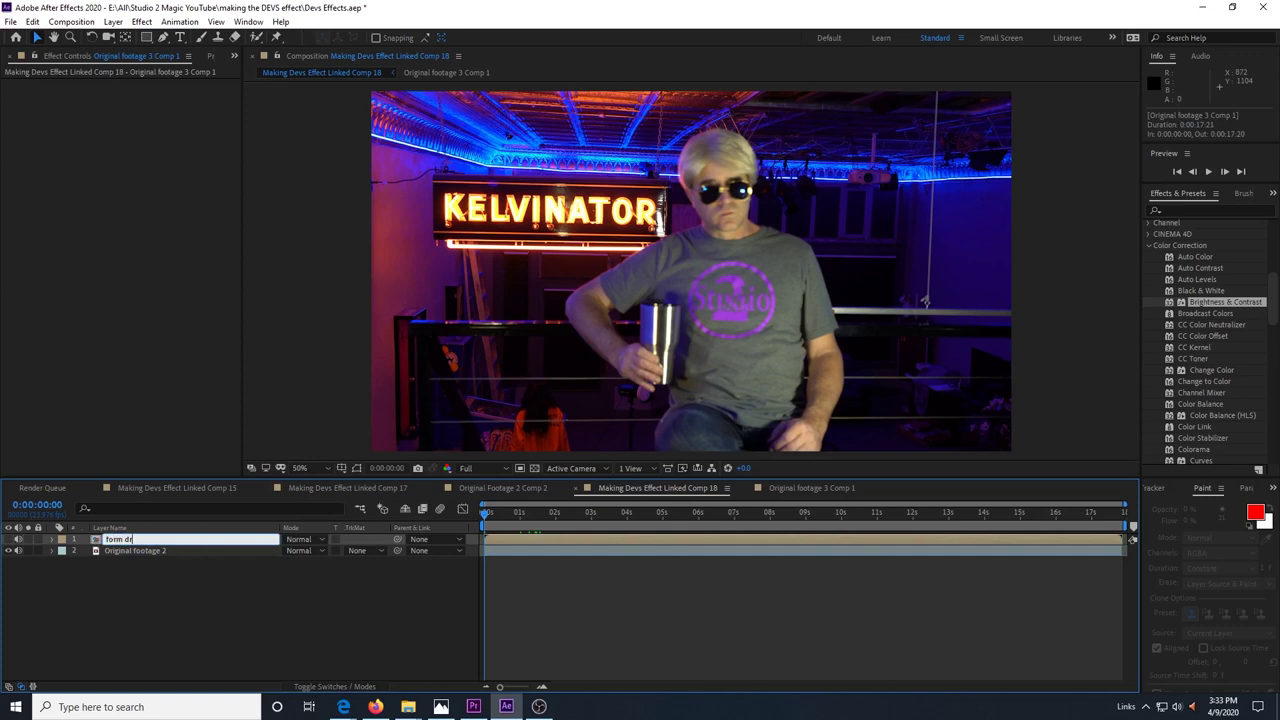
type("iver 2")
- Copy Camera 1, Form Particles and background particles from Comp 17 into Comp 18
key("Return")
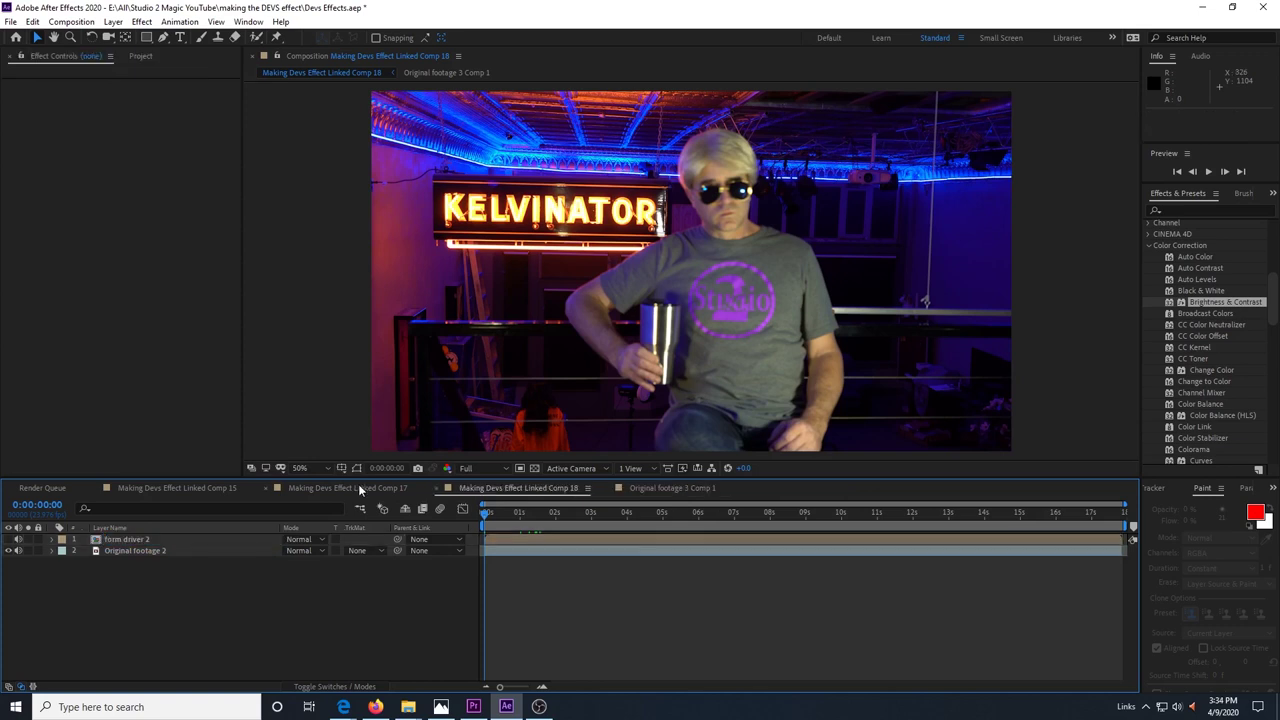
left_click(348, 488)
left_click(120, 539)
left_click(128, 551, "ctrl")
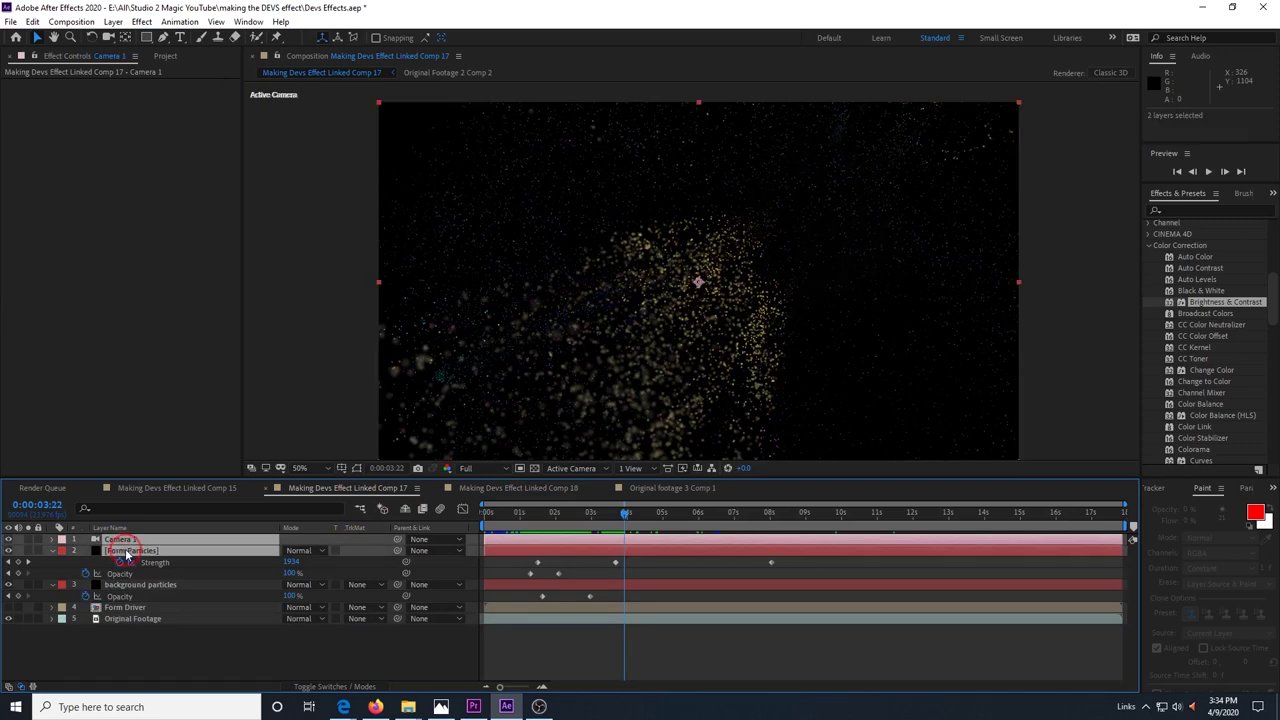
left_click(142, 584, "ctrl")
key("ctrl+c")
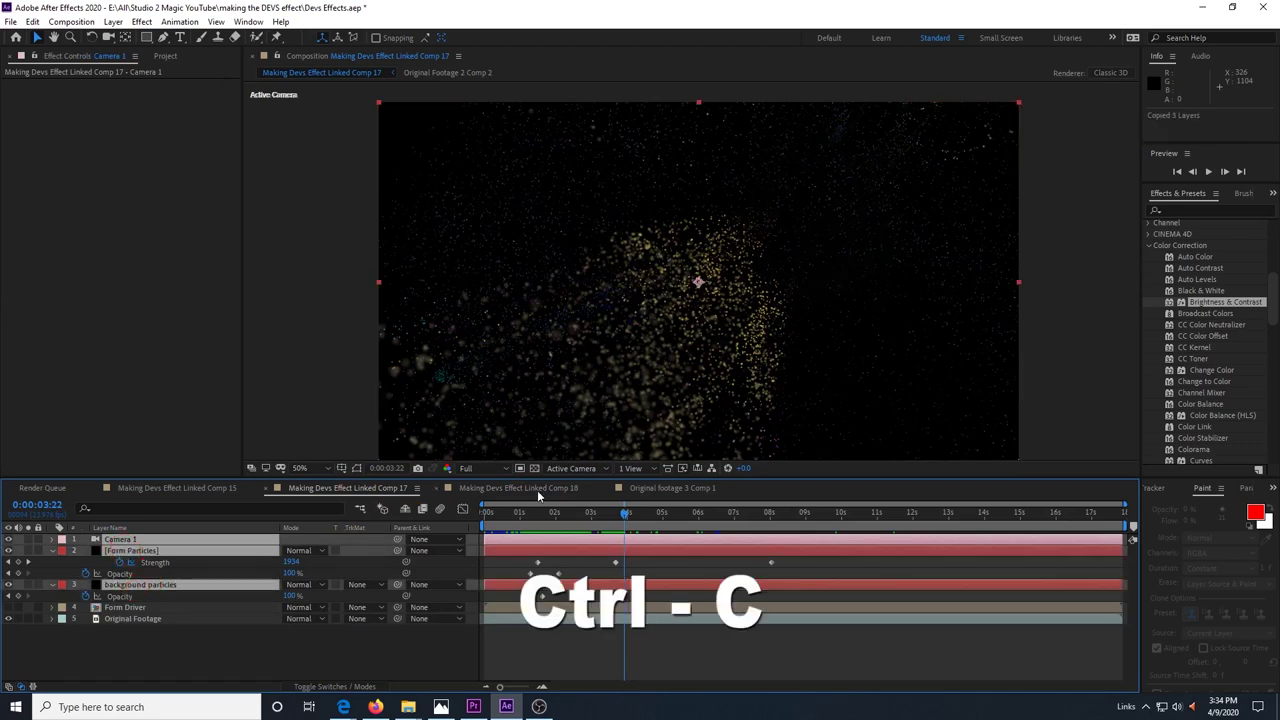
left_click(537, 490)
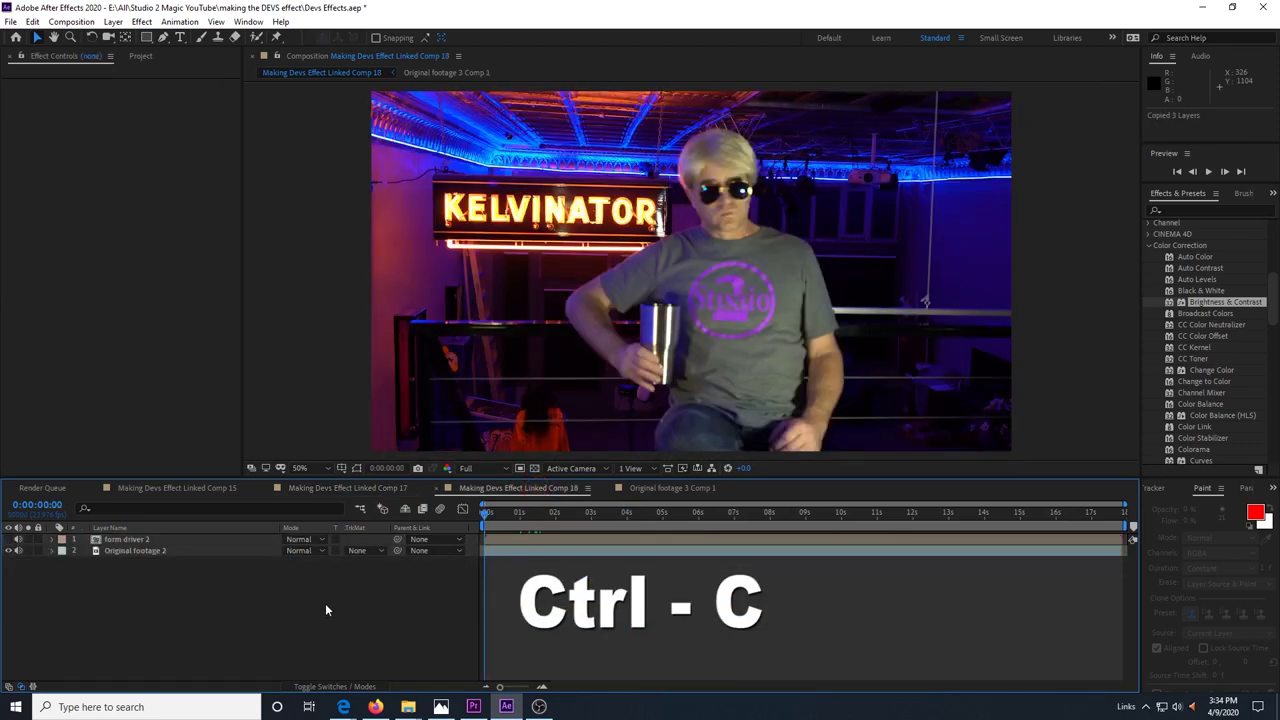
key("ctrl+v")
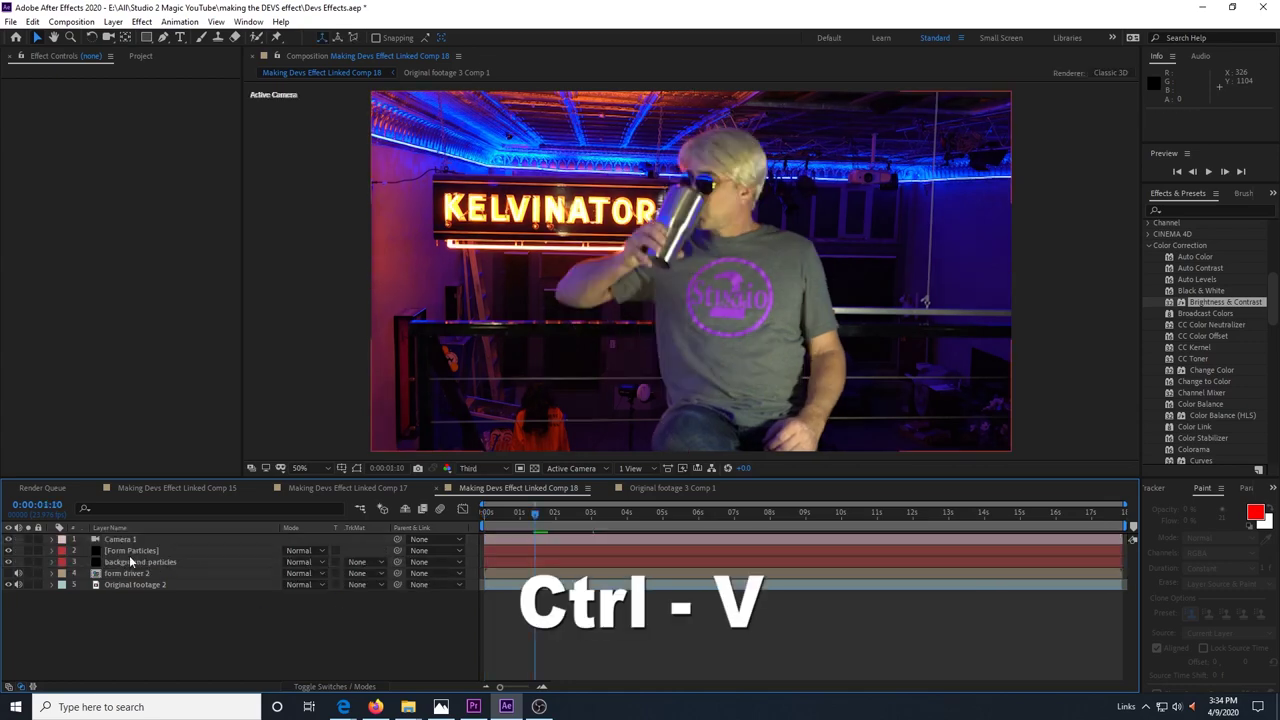
- Set Form's Color and Alpha and Z displacement layer maps to form driver 2
left_click(152, 551)
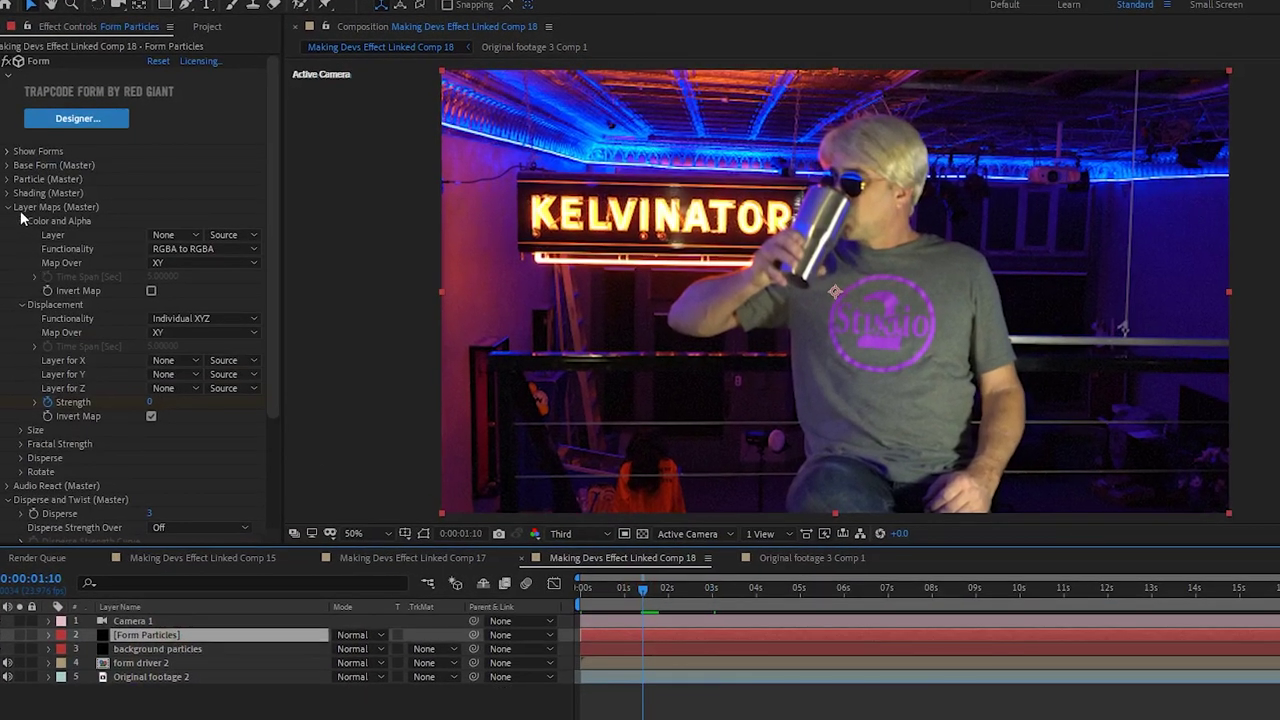
left_click(8, 209)
left_click(8, 208)
left_click(251, 197)
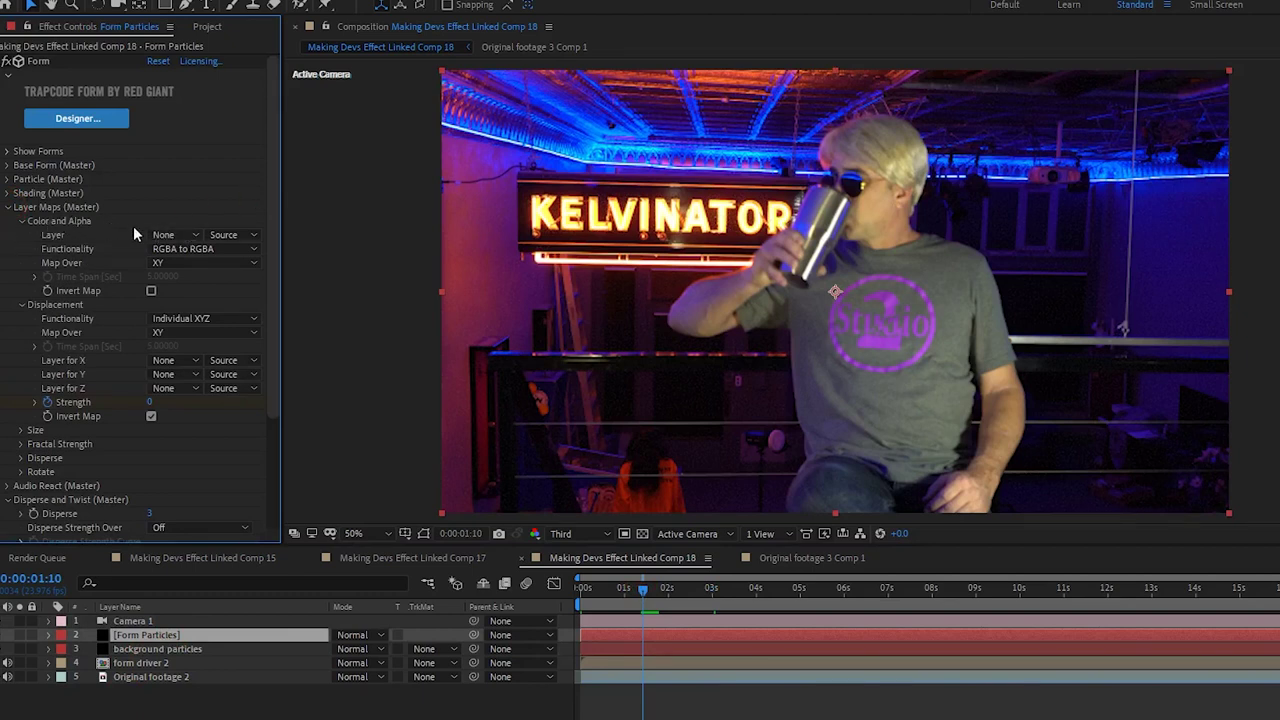
left_click(186, 235)
left_click(193, 312)
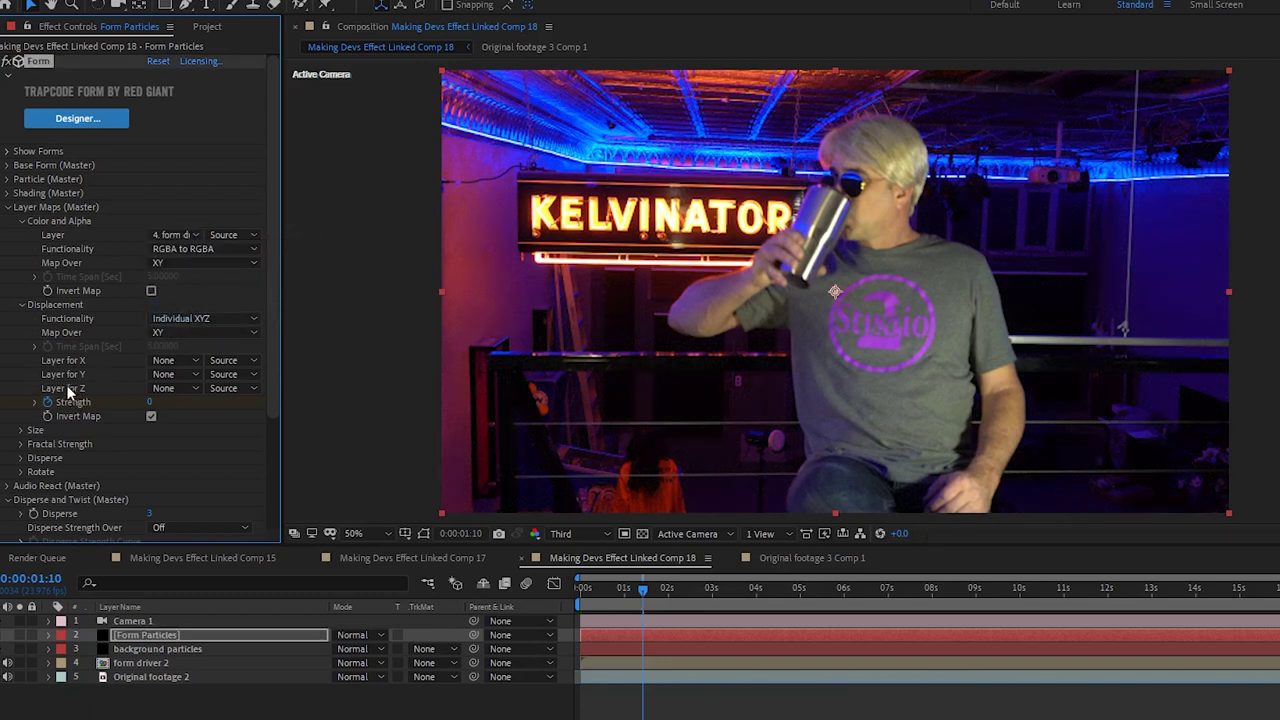
left_click(172, 390)
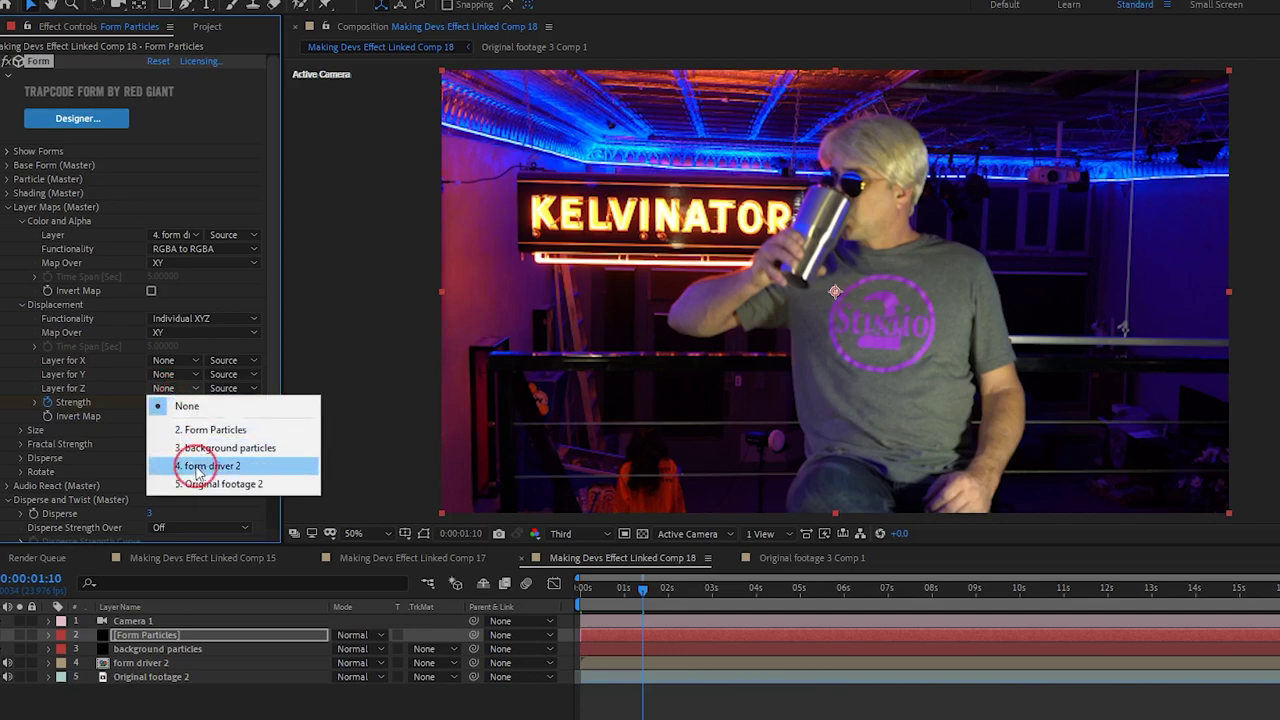
left_click(180, 466)
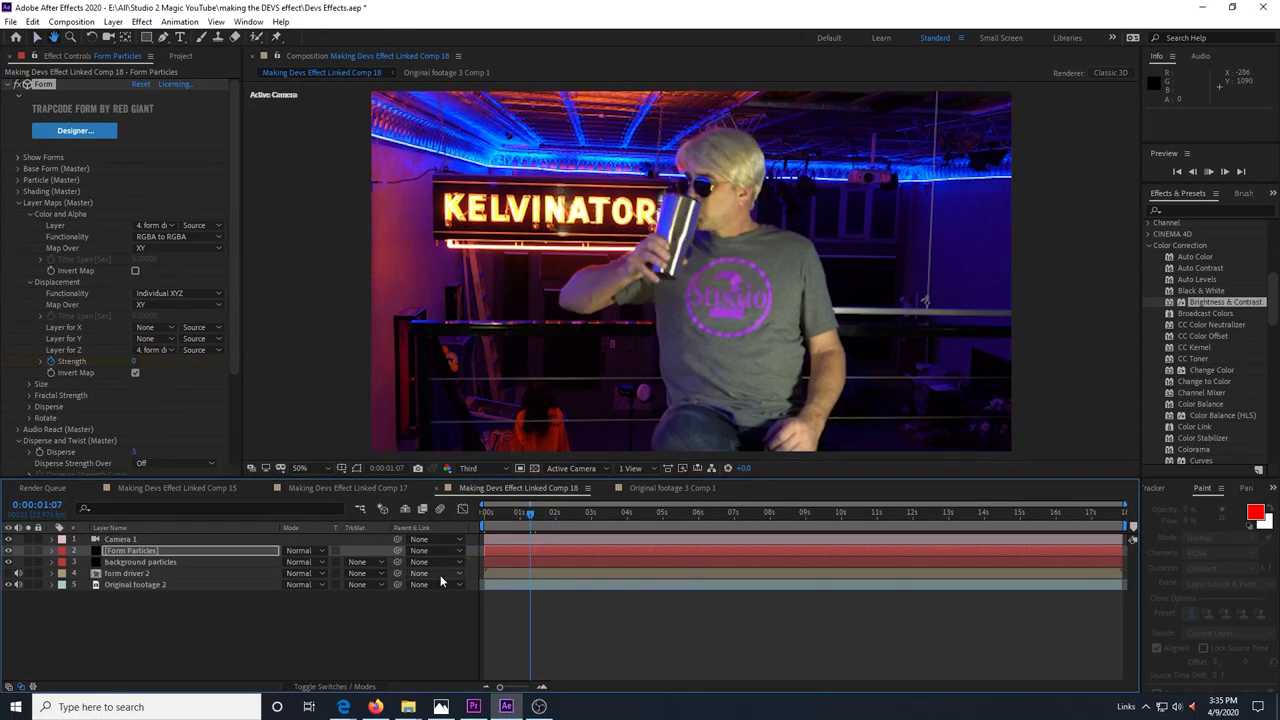
- Keyframe Original footage 2's Opacity to fade down by 0:00:02:16
left_click(112, 601)
key("t")
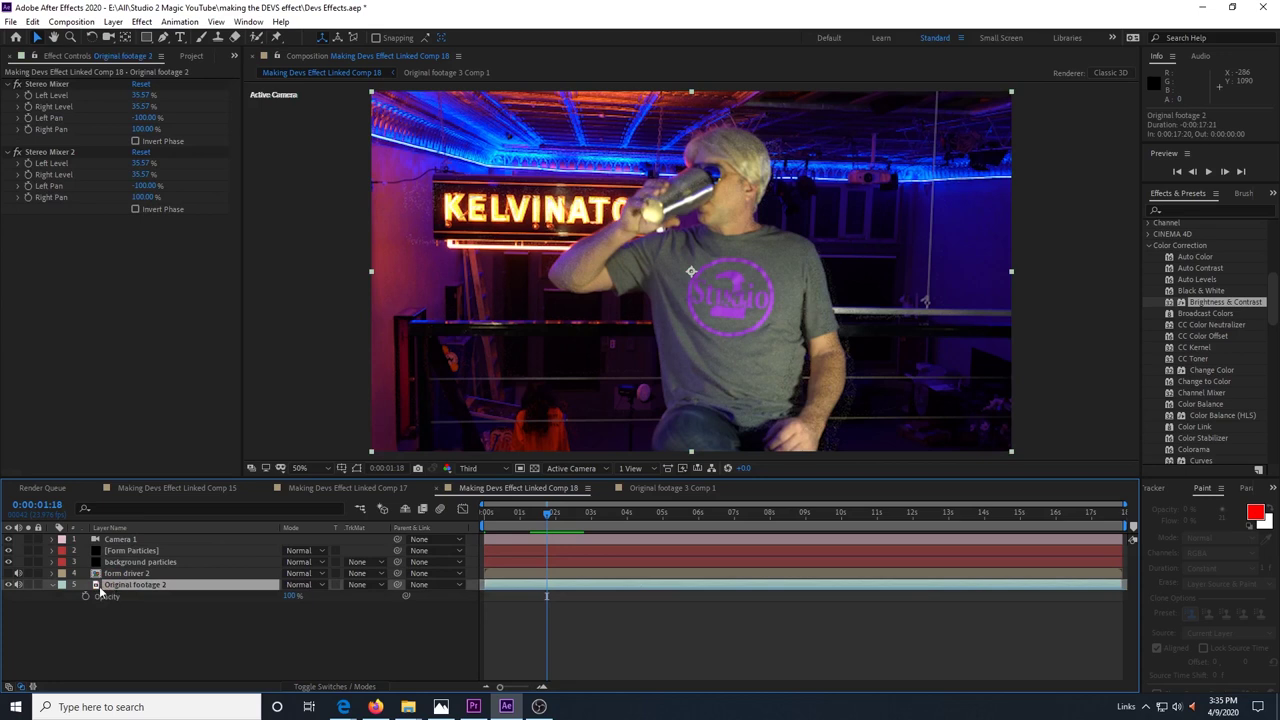
left_click(85, 597)
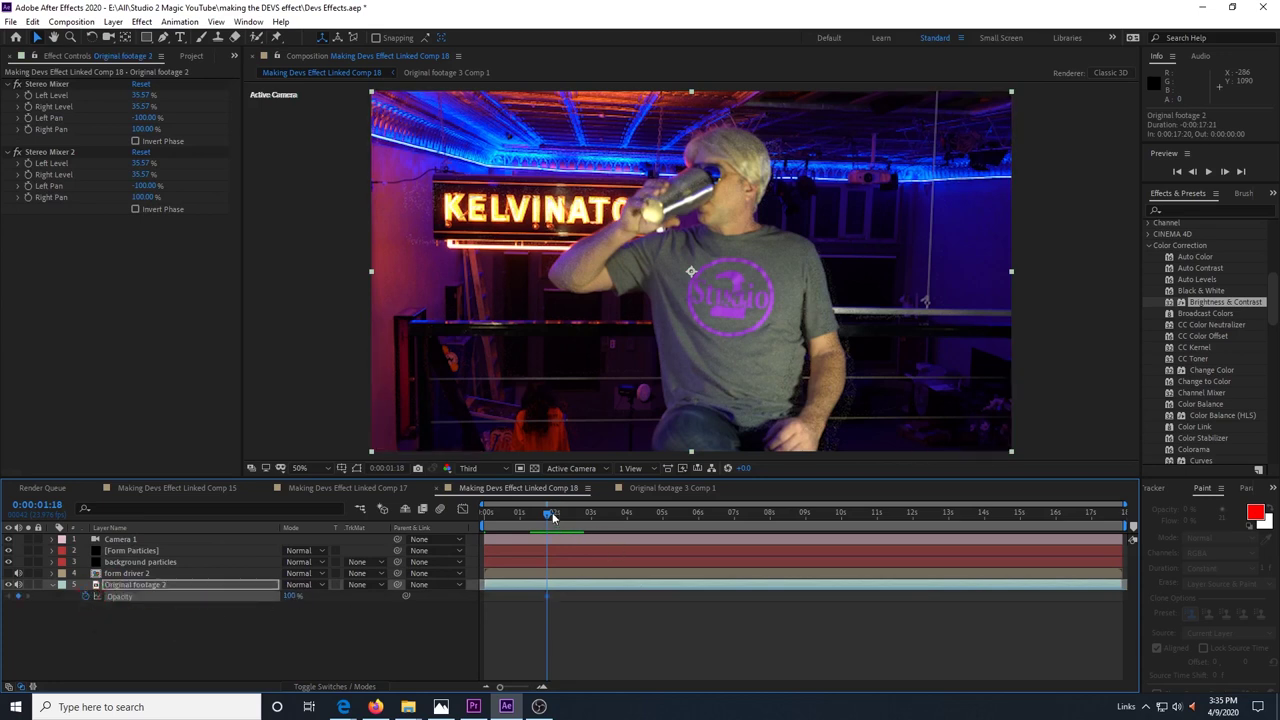
left_click_drag(552, 512, 582, 514)
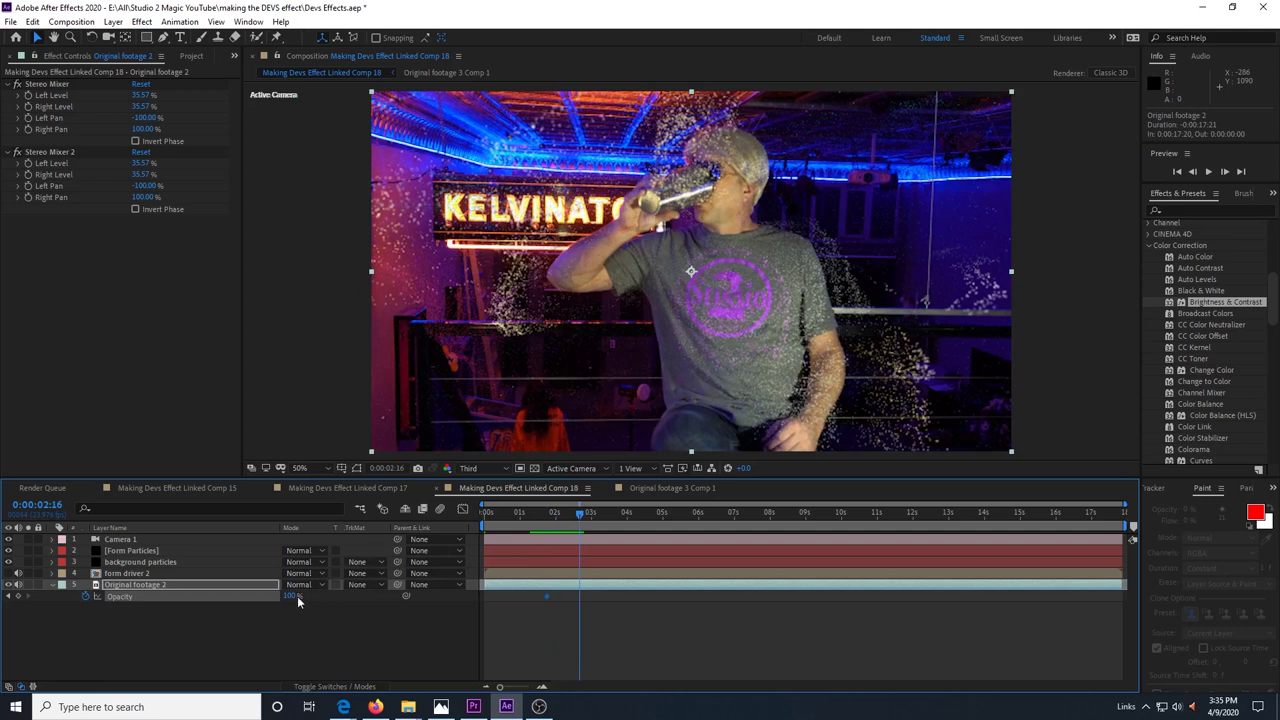
left_click_drag(291, 596, 262, 596)
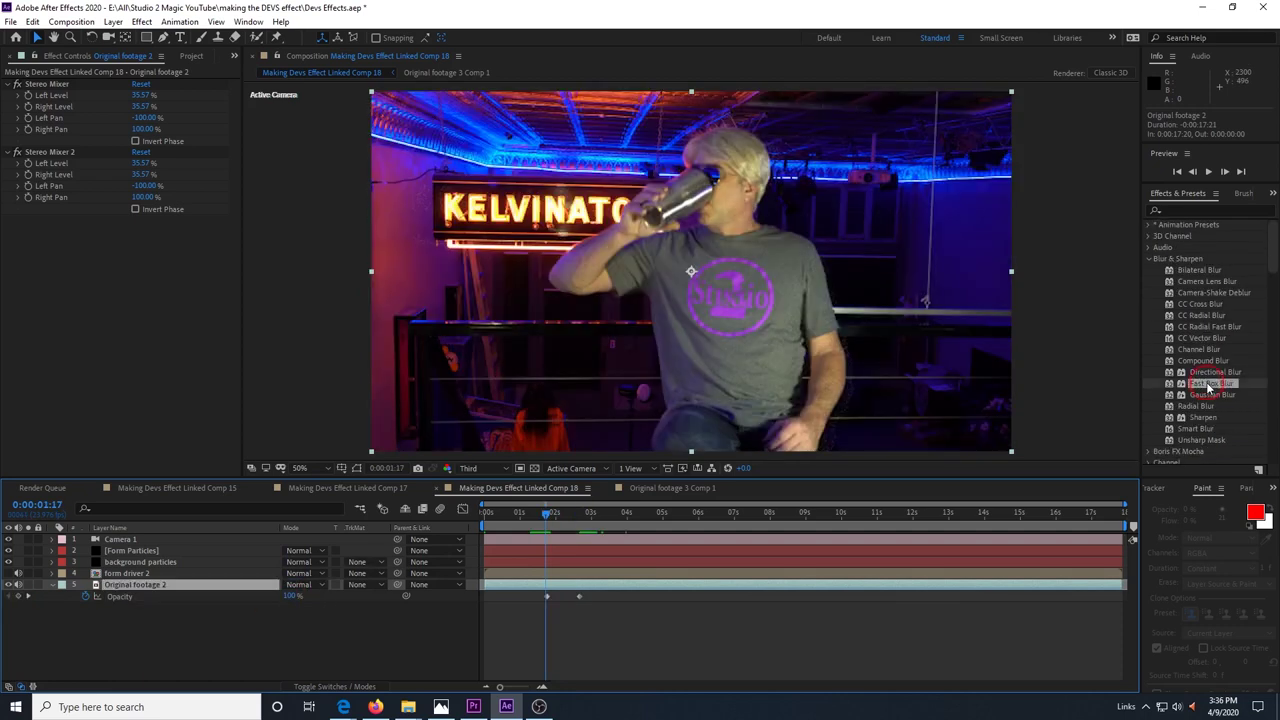
- Add a horizontal Fast Box Blur and raise Blur Radius to 137 at 0:00:02:13
left_click_drag(1211, 383, 158, 376)
left_click(178, 254)
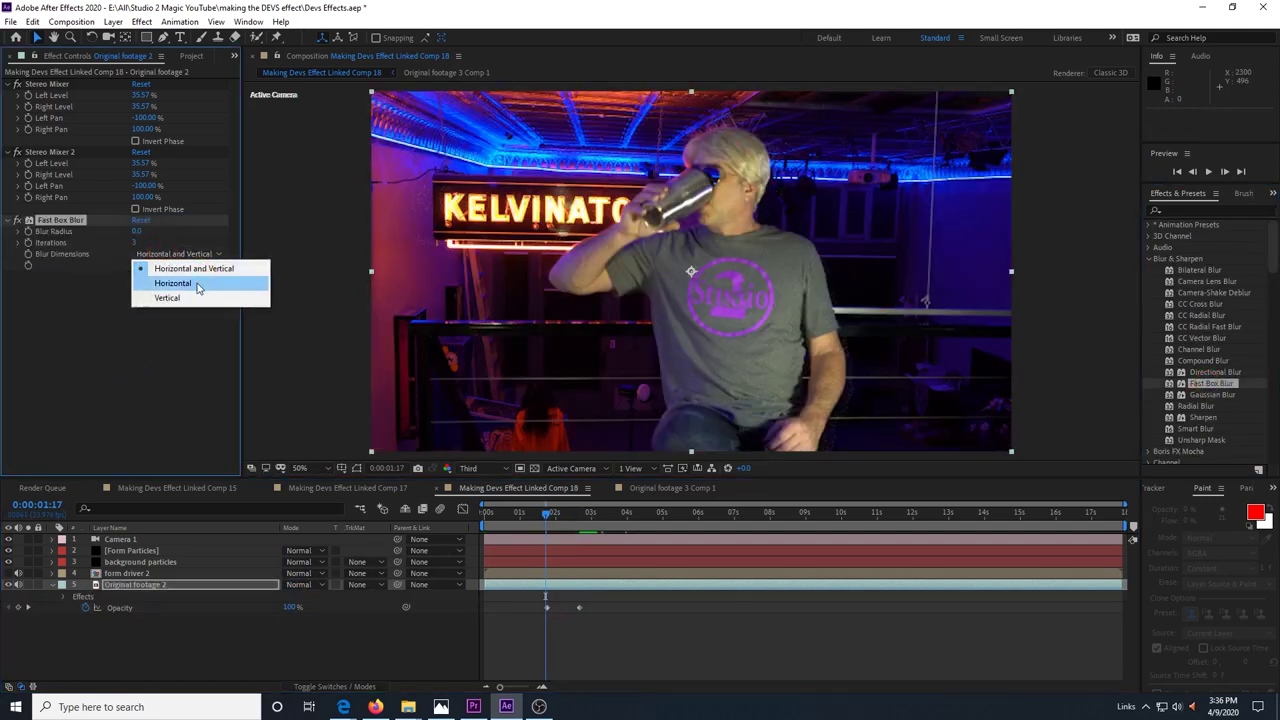
left_click(176, 284)
key("Page_Down")
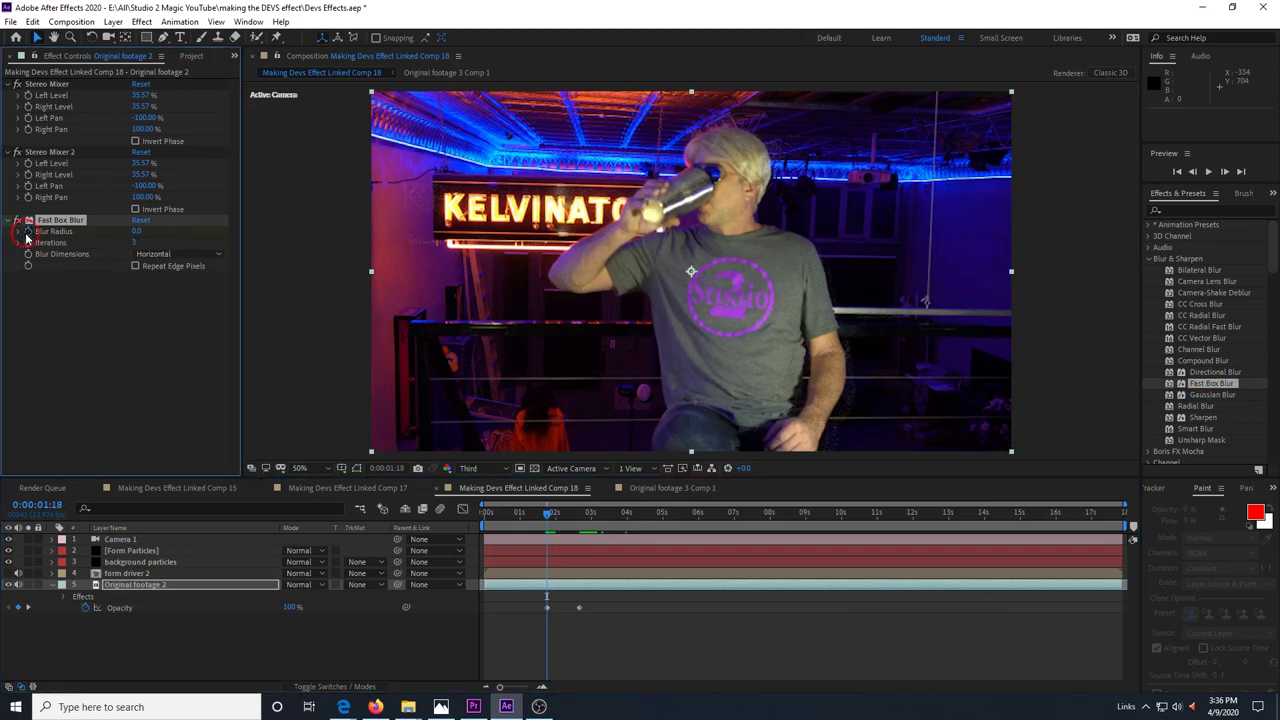
left_click(571, 514)
left_click_drag(138, 231, 226, 234)
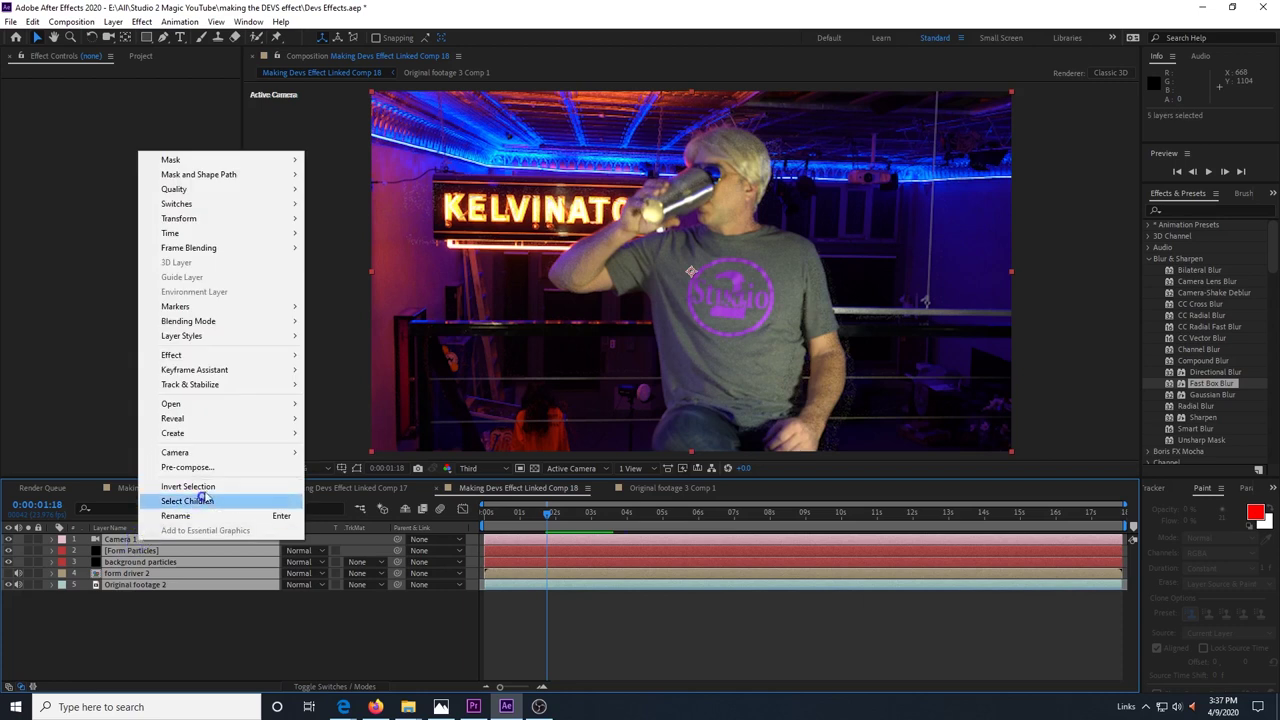
- Pre-compose the selected Comp 18 layers into Pre-comp 6
left_click(222, 466)
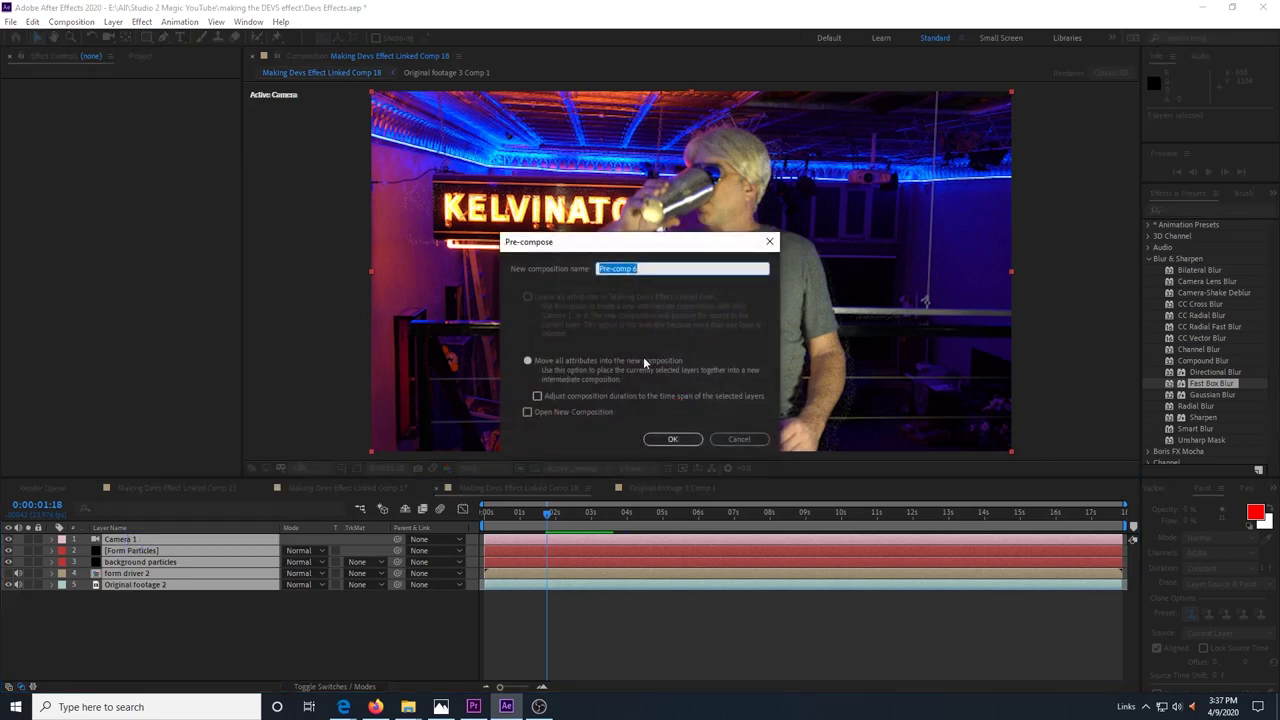
left_click(673, 438)
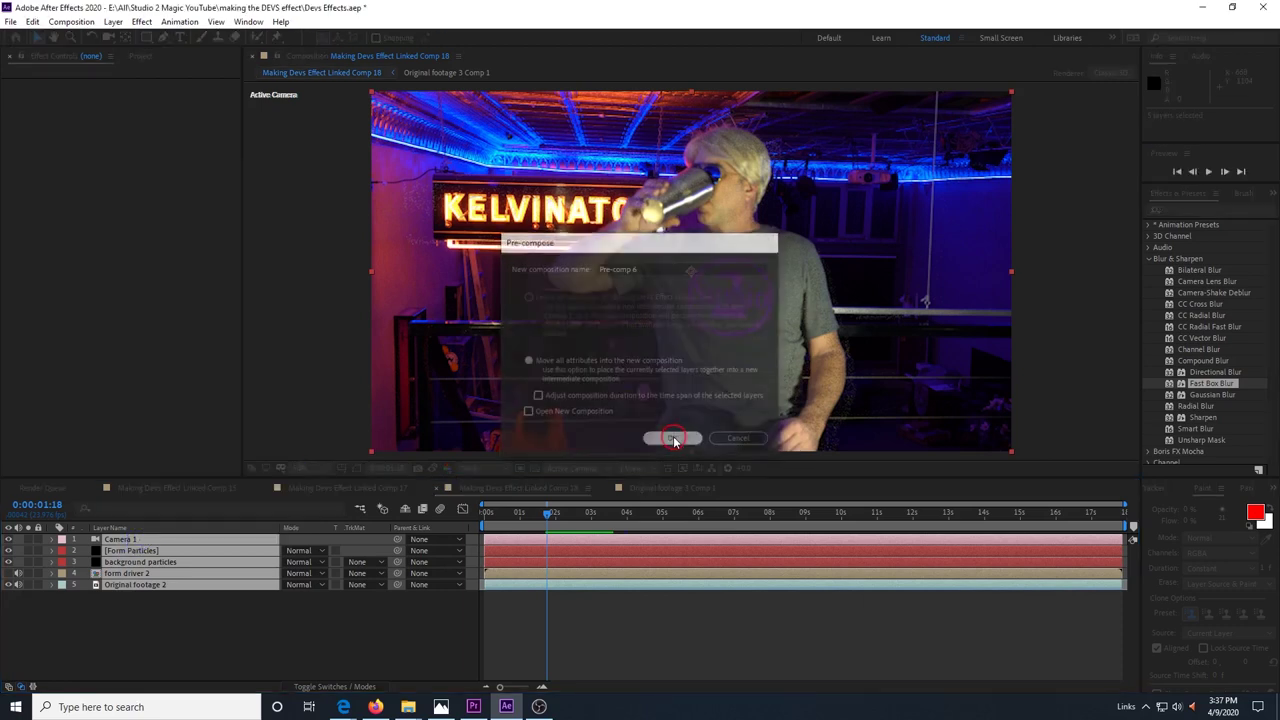
left_click(146, 542)
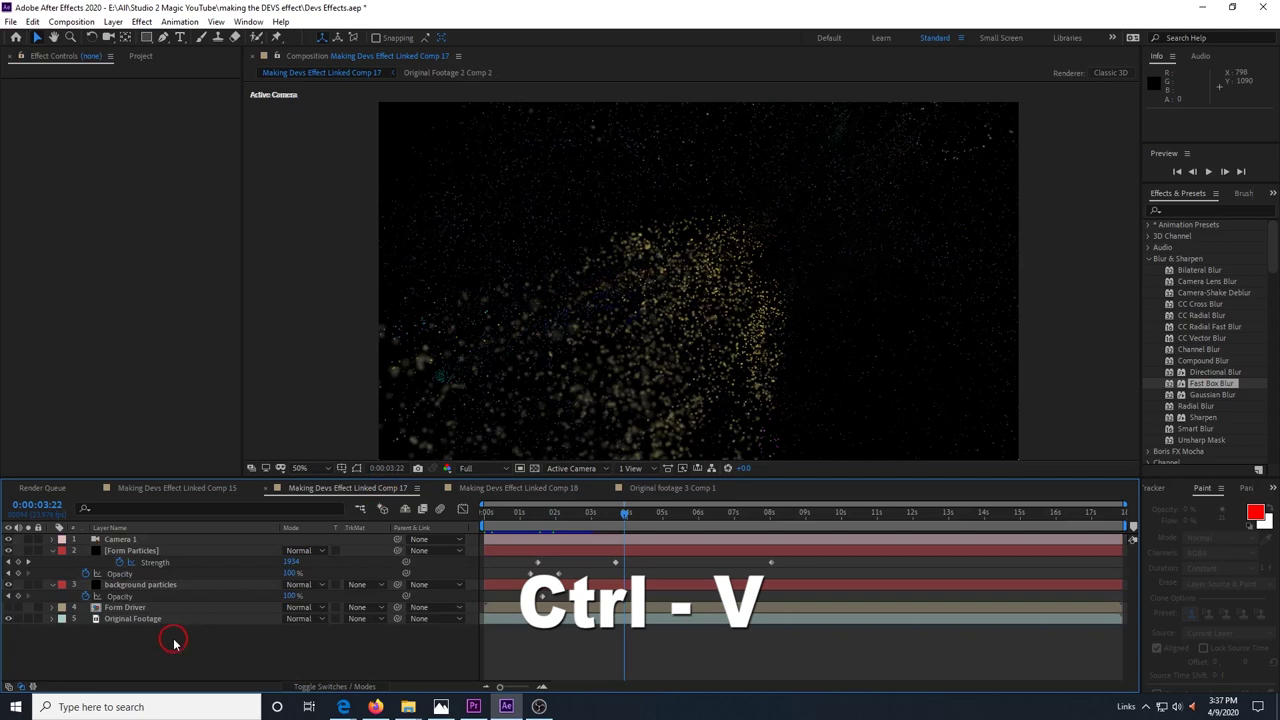
- Keyframe Pre-comp 6 opacity at 0% at 0:00:11:23, preview, and slide the layer earlier
left_click(534, 512)
right_click(136, 540)
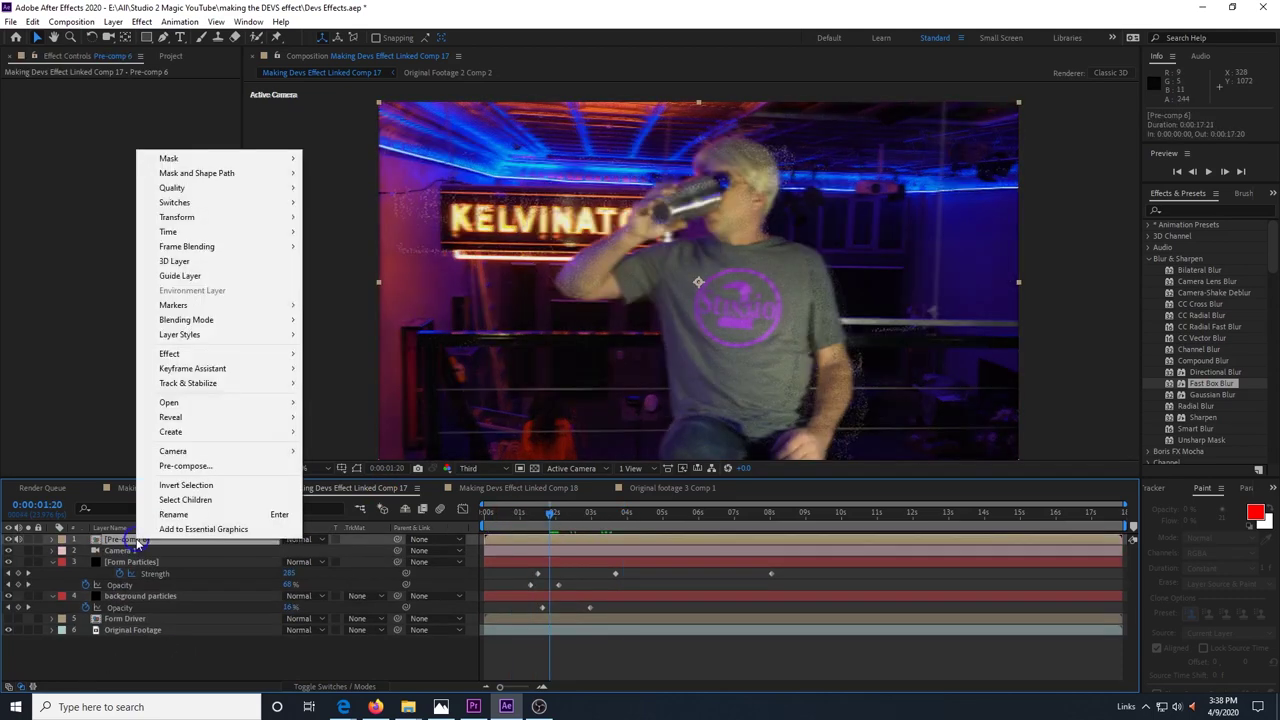
mouse_move(175, 231)
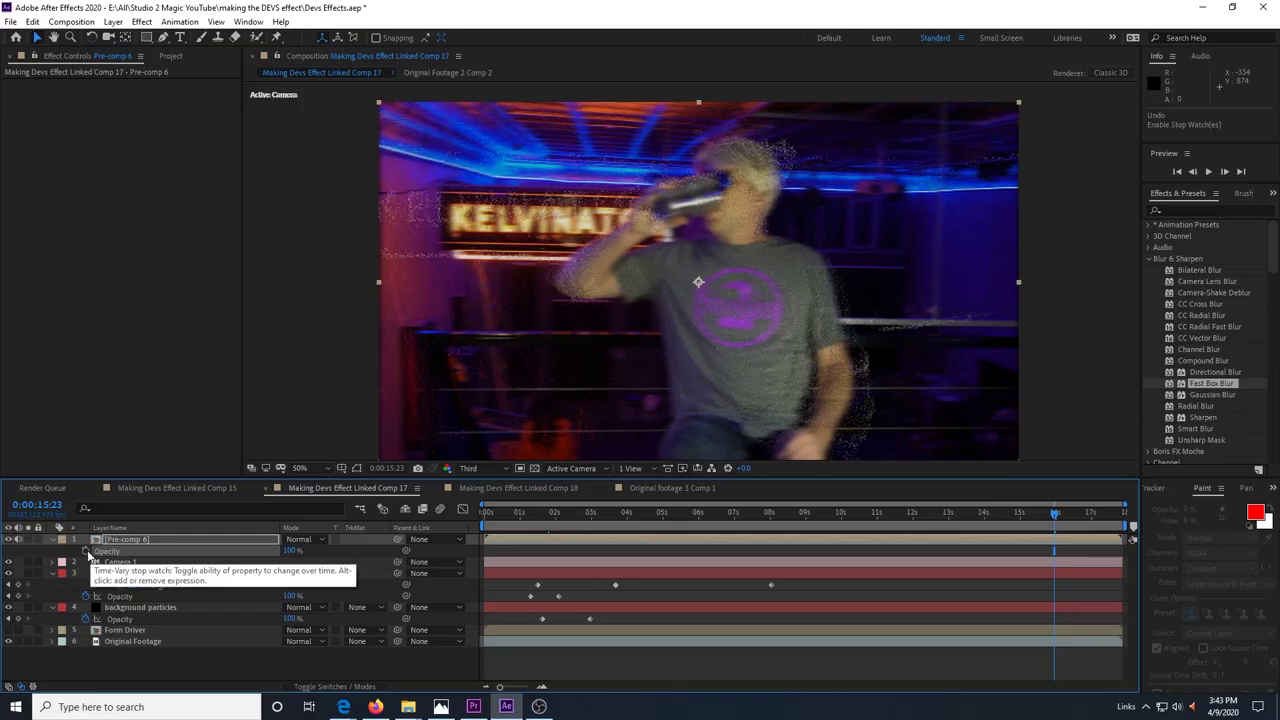
left_click(912, 517)
left_click_drag(290, 551, 240, 551)
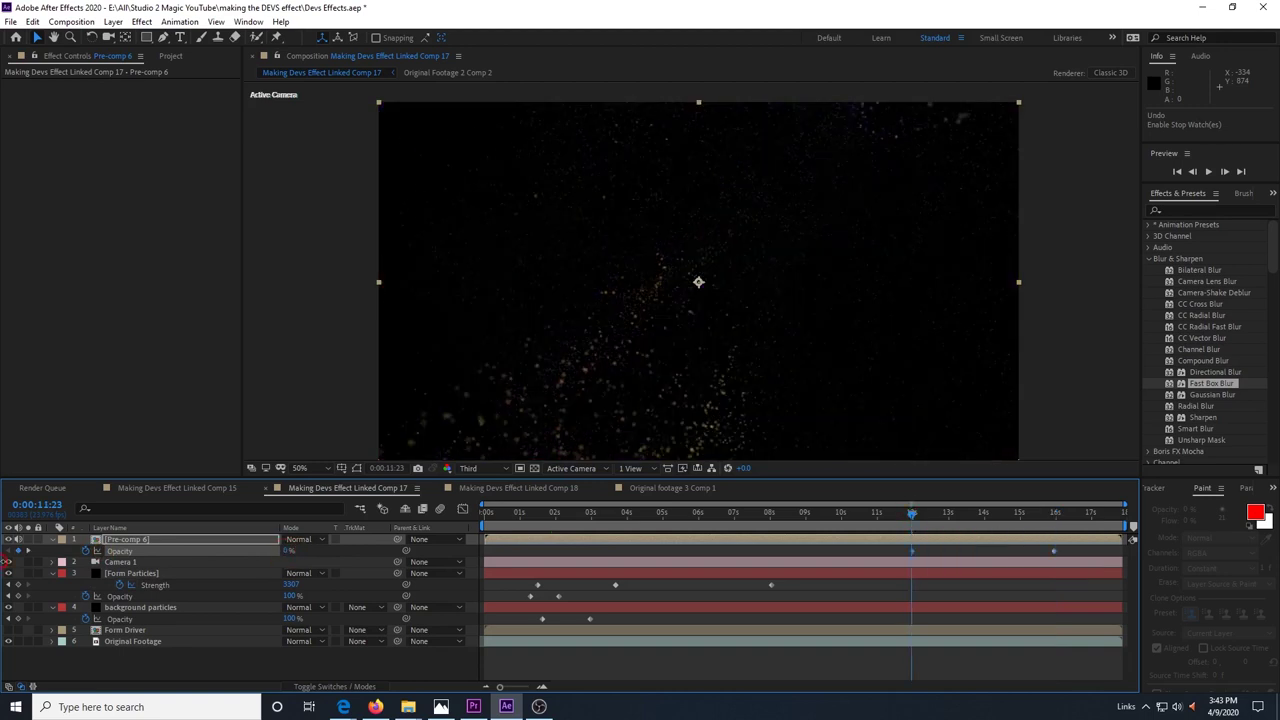
key("space")
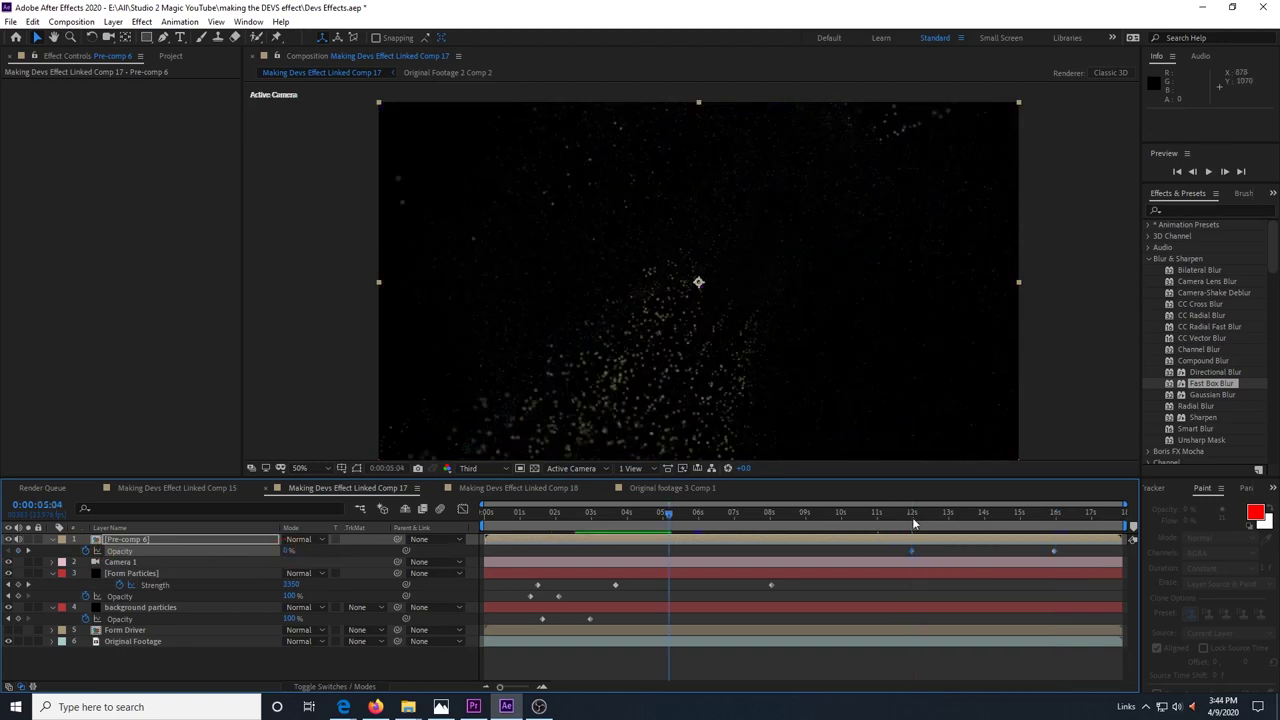
left_click_drag(912, 548, 723, 514)
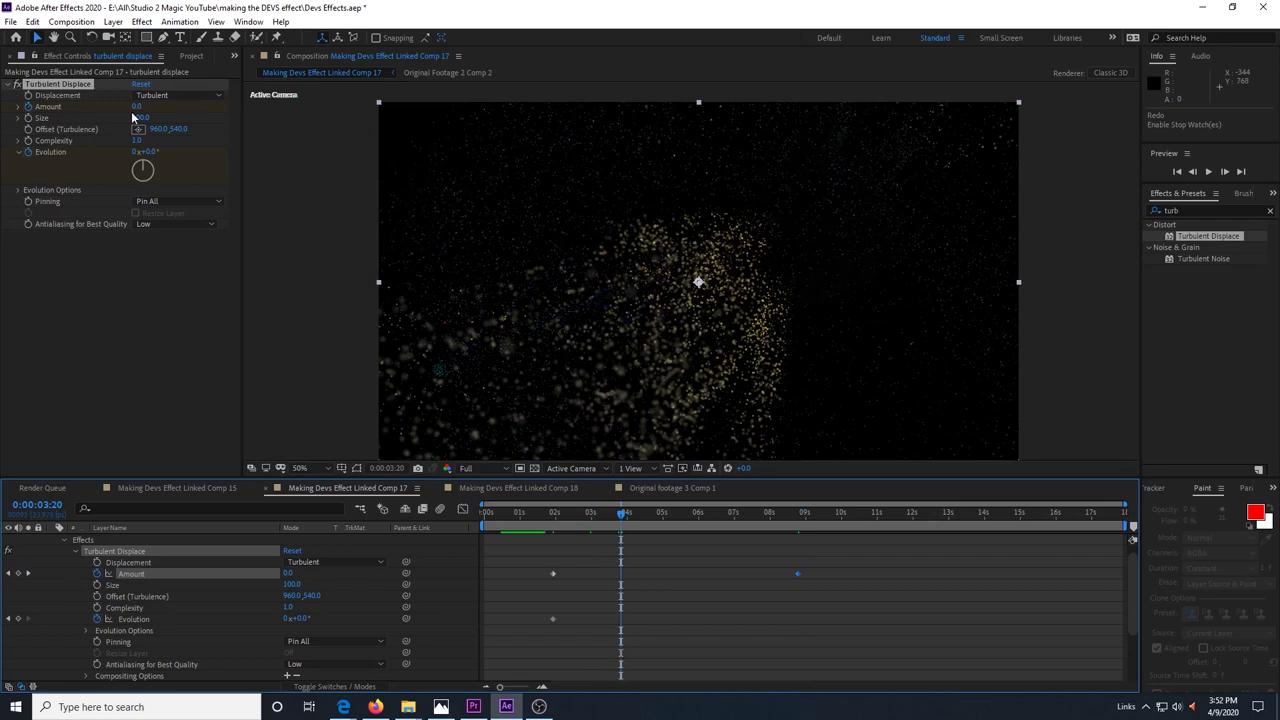
- Keyframe the Turbulent Displace Amount up to 94 at 0:00:03:20
left_click_drag(135, 108, 157, 107)
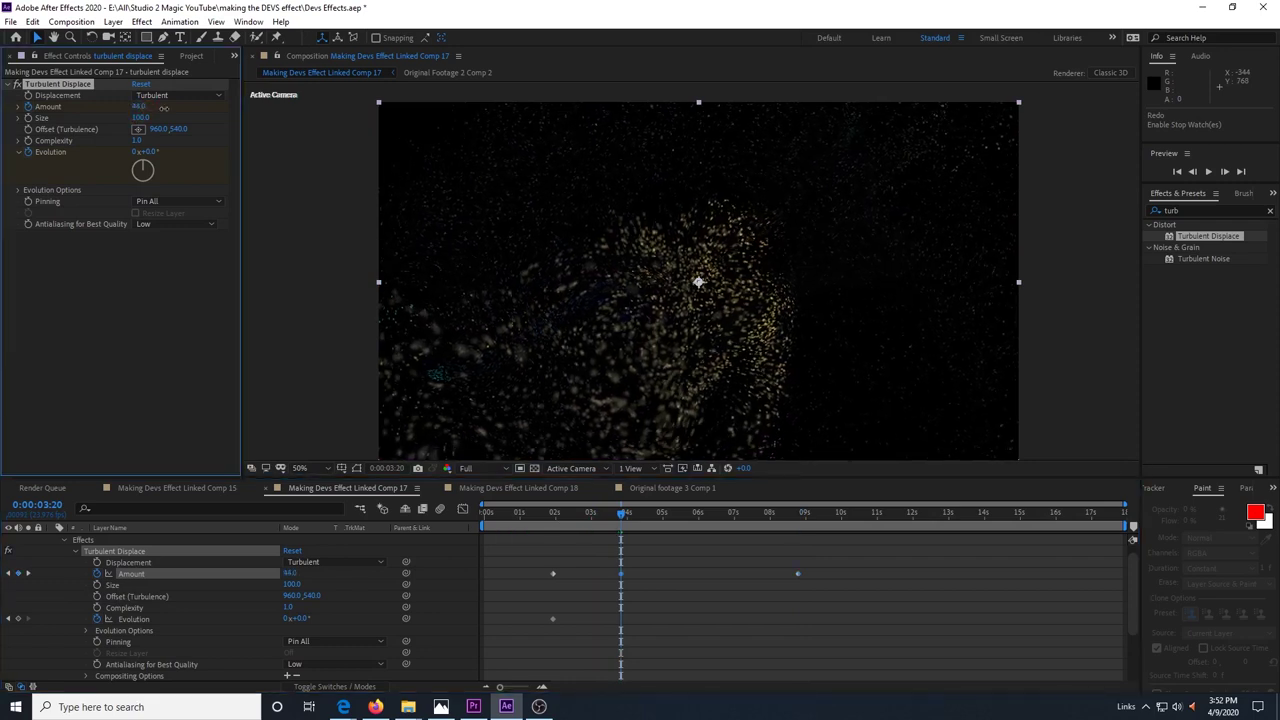